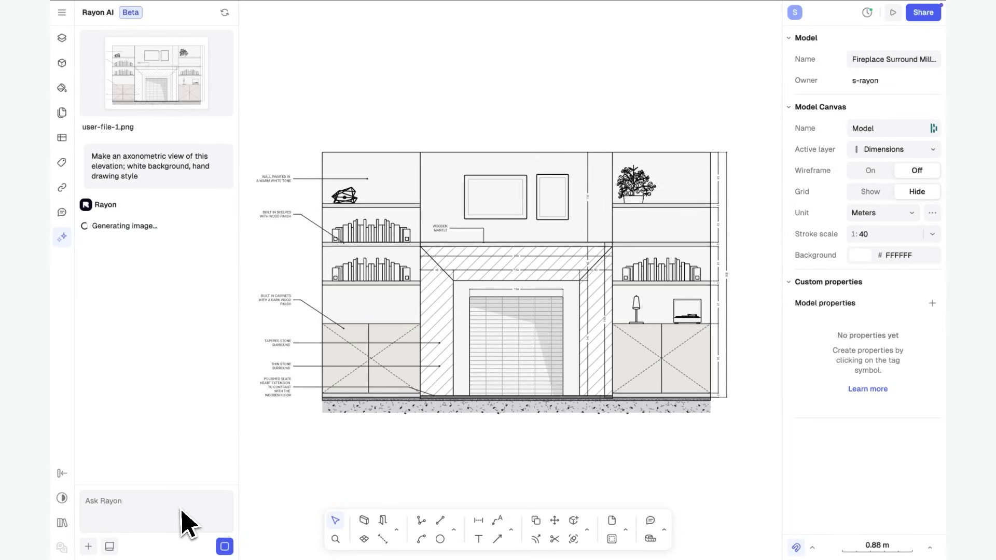
Step: Insert the generated axonometric view onto the drawing, enlarge it, and open the chair image's options
{"action": "left_click", "coordinate": [196, 338]}
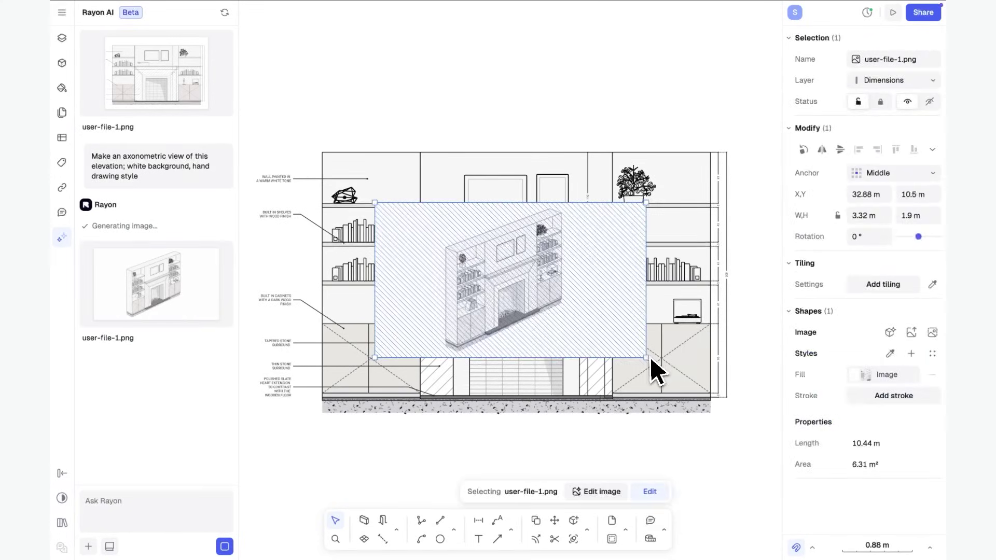
{"action": "left_click_drag", "start_coordinate": [651, 362], "coordinate": [689, 411]}
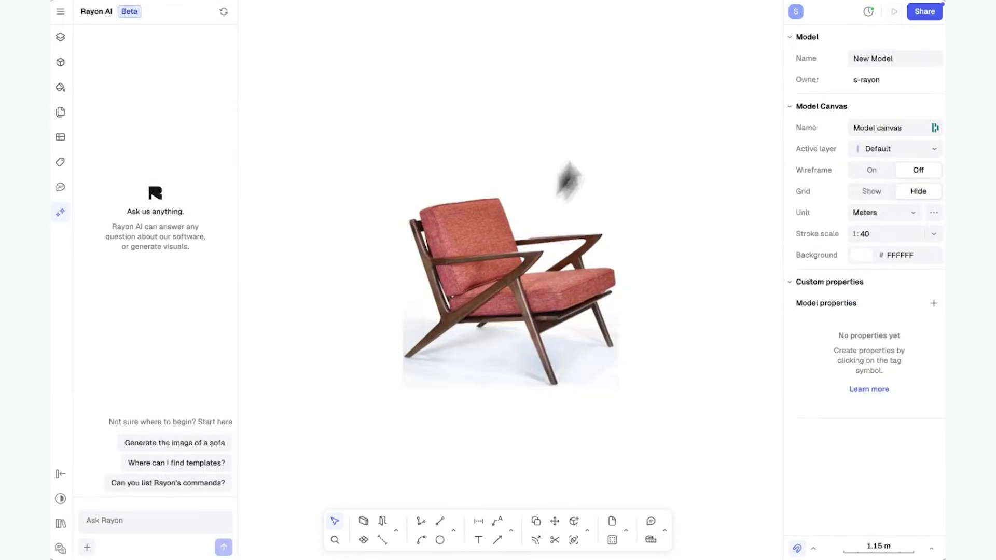
{"action": "right_click", "coordinate": [519, 284]}
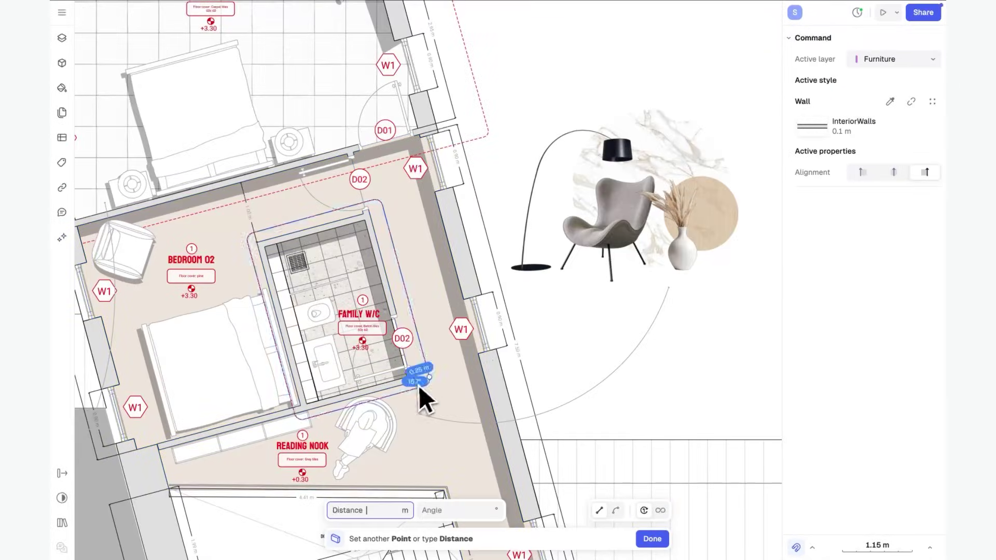
Step: Finish the wall and place a door on it, setting its opening direction
{"action": "key", "text": "Escape"}
{"action": "left_click", "coordinate": [402, 526]}
{"action": "left_click", "coordinate": [458, 384]}
{"action": "left_click", "coordinate": [494, 275]}
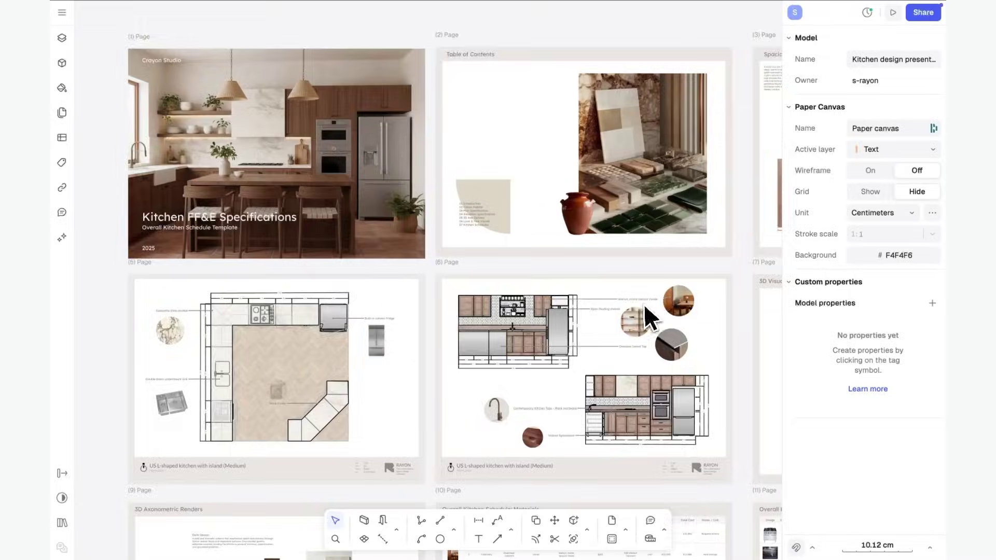
Step: Create a new page from the drawing's top-left corner to the opposite corner
{"action": "scroll", "coordinate": [643, 303], "scroll_direction": "down", "scroll_amount": 10}
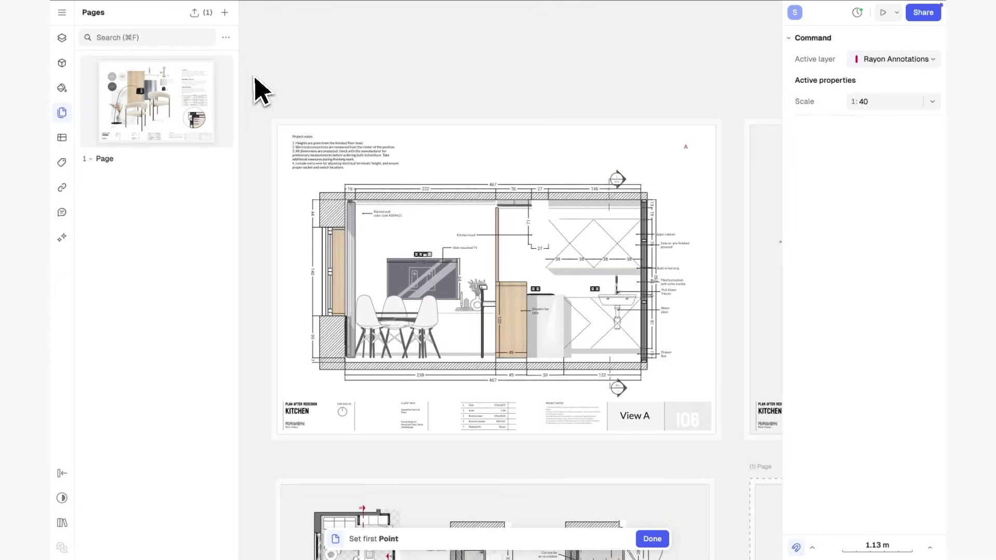
{"action": "left_click", "coordinate": [271, 119]}
{"action": "left_click", "coordinate": [729, 459]}
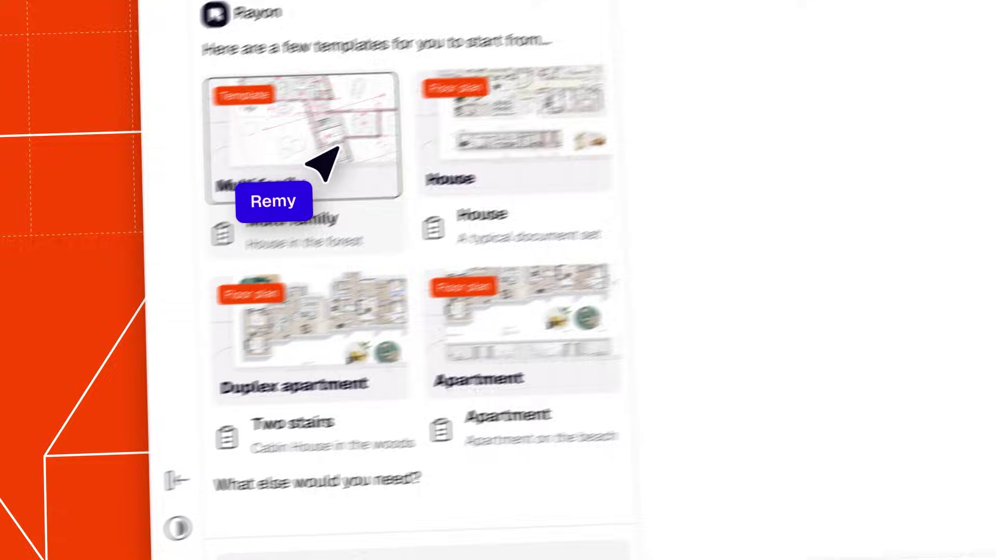
{"action": "left_click", "coordinate": [322, 160]}
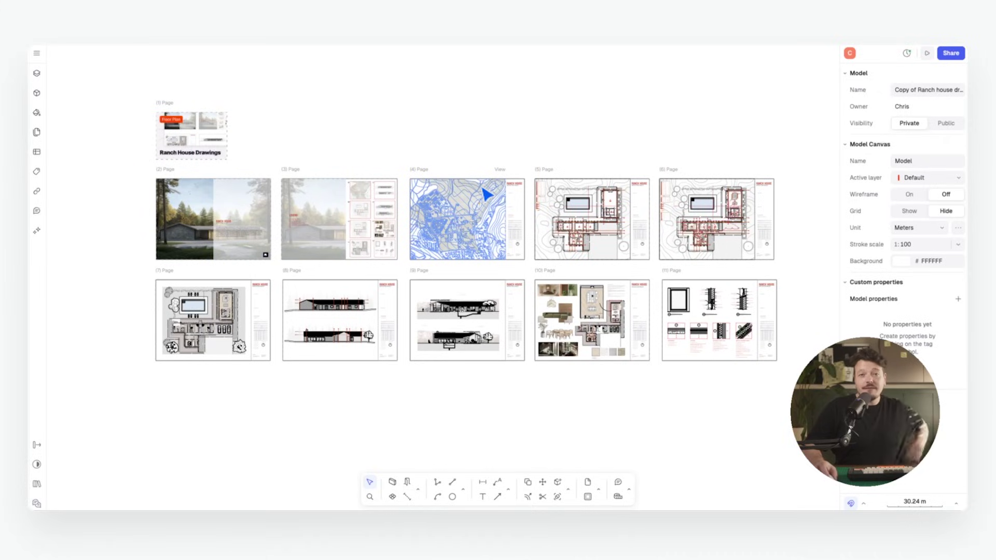
Step: Pan and zoom the canvas in until the page 7 floor plan fills the view
{"action": "middle_click_drag", "start_coordinate": [475, 212], "coordinate": [460, 218]}
{"action": "scroll", "coordinate": [459, 229], "scroll_direction": "up", "scroll_amount": 1}
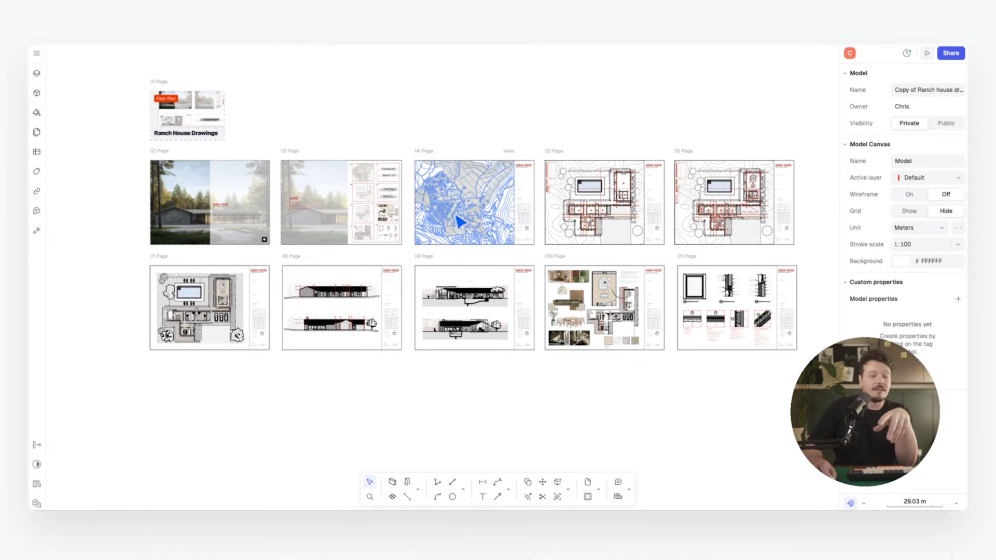
{"action": "scroll", "coordinate": [460, 218], "scroll_direction": "up", "scroll_amount": 3}
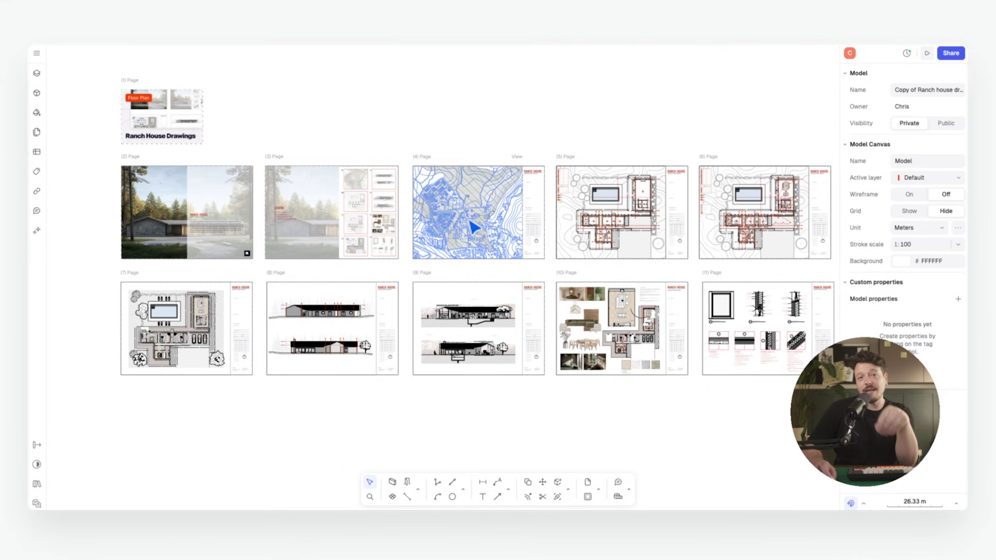
{"action": "middle_click_drag", "start_coordinate": [473, 227], "coordinate": [524, 199]}
{"action": "middle_click_drag", "start_coordinate": [318, 271], "coordinate": [391, 254]}
{"action": "scroll", "coordinate": [353, 281], "scroll_direction": "up", "scroll_amount": 2}
{"action": "scroll", "coordinate": [353, 281], "scroll_direction": "up", "scroll_amount": 2}
{"action": "scroll", "coordinate": [391, 254], "scroll_direction": "up", "scroll_amount": 3}
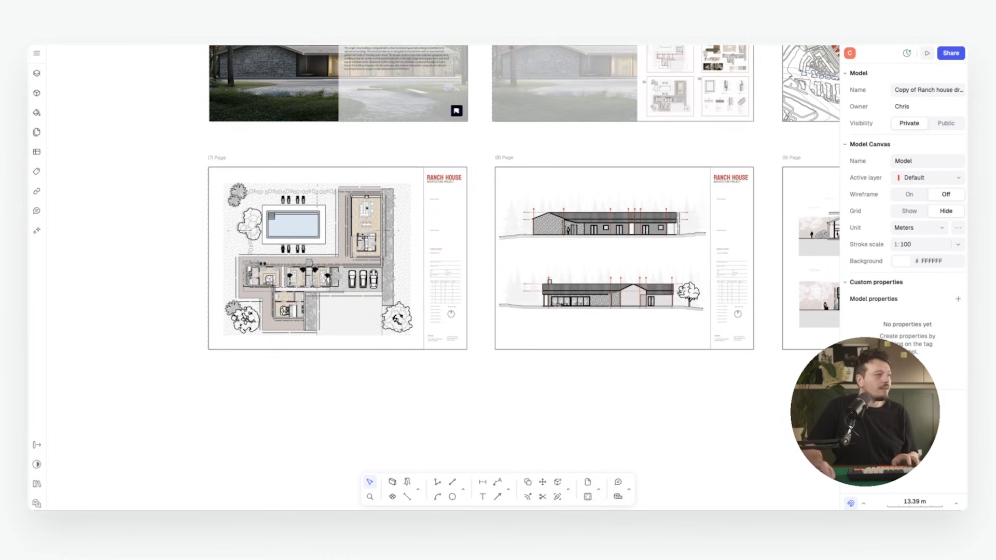
Step: Attach a screenshot of page 7's floor plan to the Rayon AI chat
{"action": "left_click", "coordinate": [38, 230]}
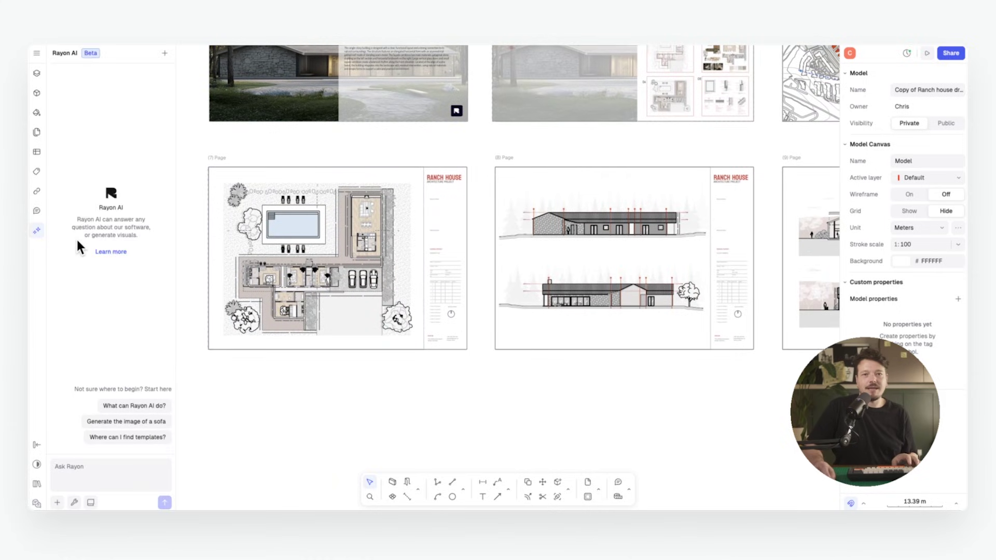
{"action": "left_click", "coordinate": [57, 501]}
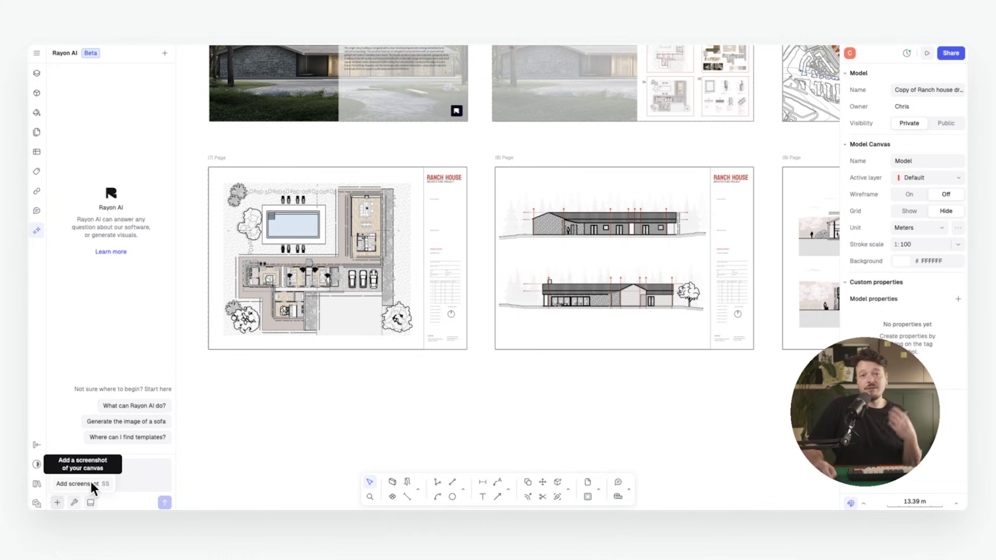
{"action": "left_click", "coordinate": [78, 484]}
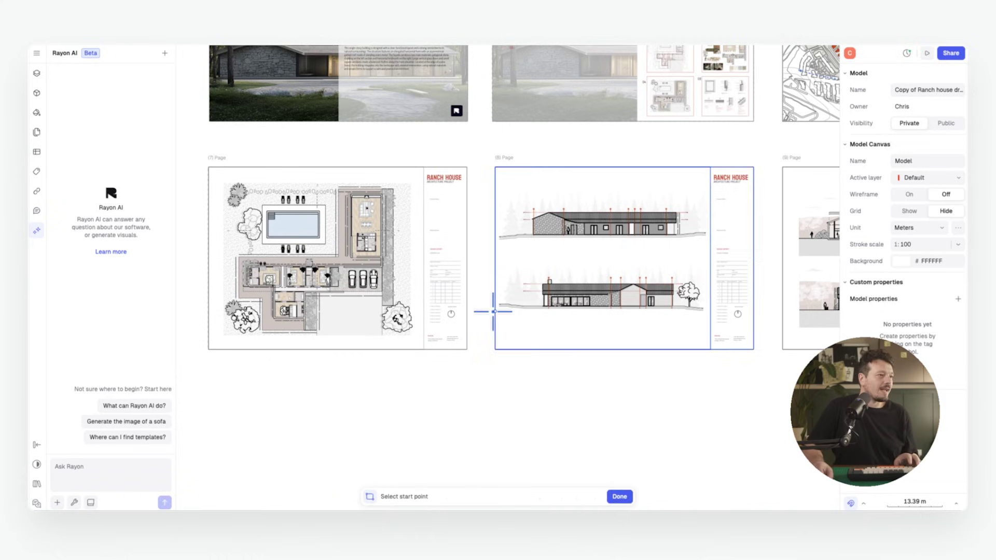
{"action": "scroll", "coordinate": [308, 216], "scroll_direction": "left", "scroll_amount": 2}
{"action": "scroll", "coordinate": [309, 215], "scroll_direction": "up", "scroll_amount": 3, "text": "ctrl"}
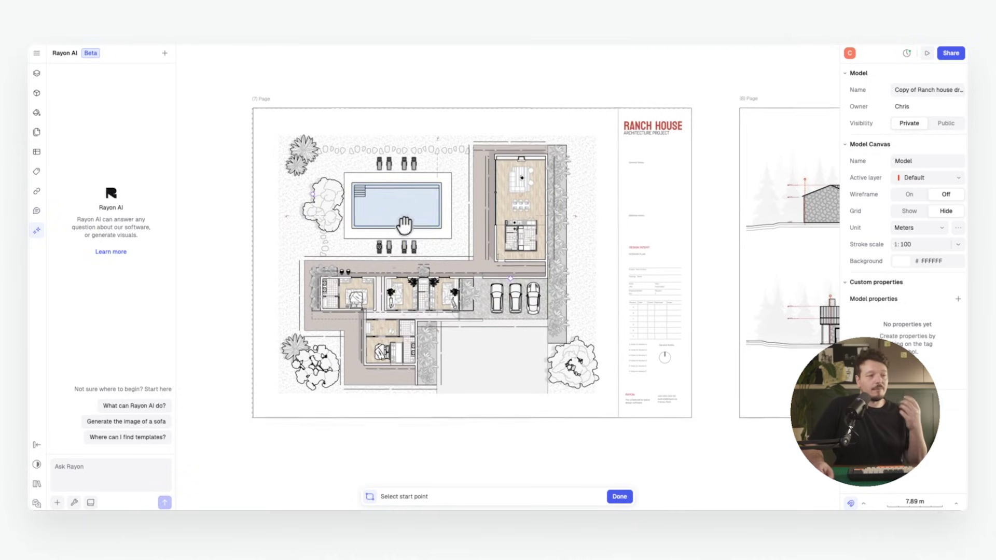
{"action": "left_click", "coordinate": [257, 107]}
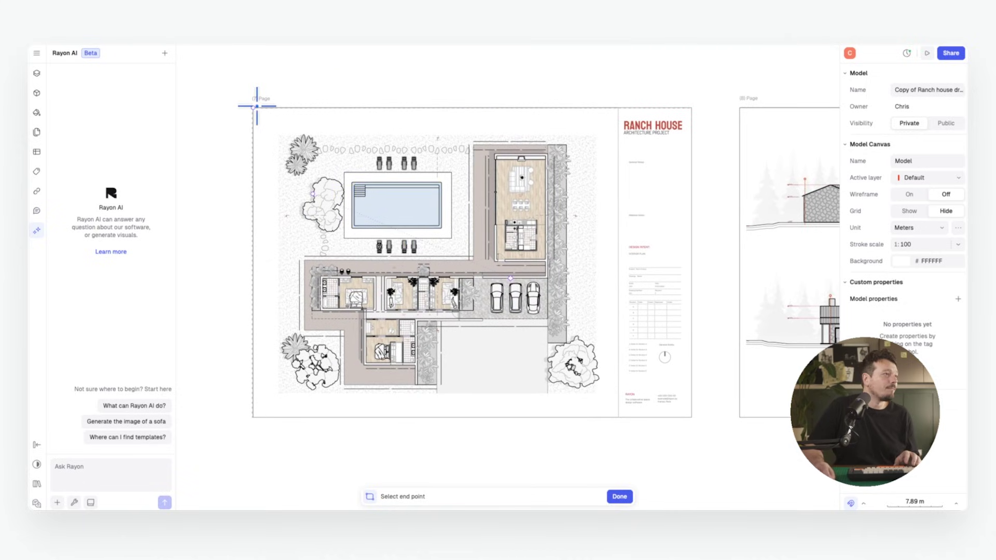
{"action": "left_click", "coordinate": [618, 418]}
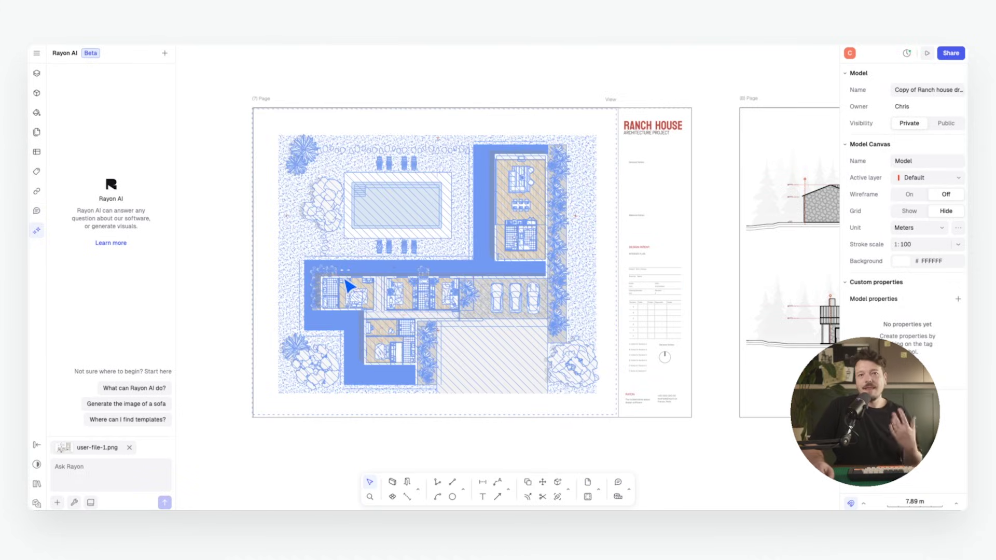
Step: Ask Rayon AI to create an axonometric view from the attached floor plan
{"action": "type", "text": "Cre"}
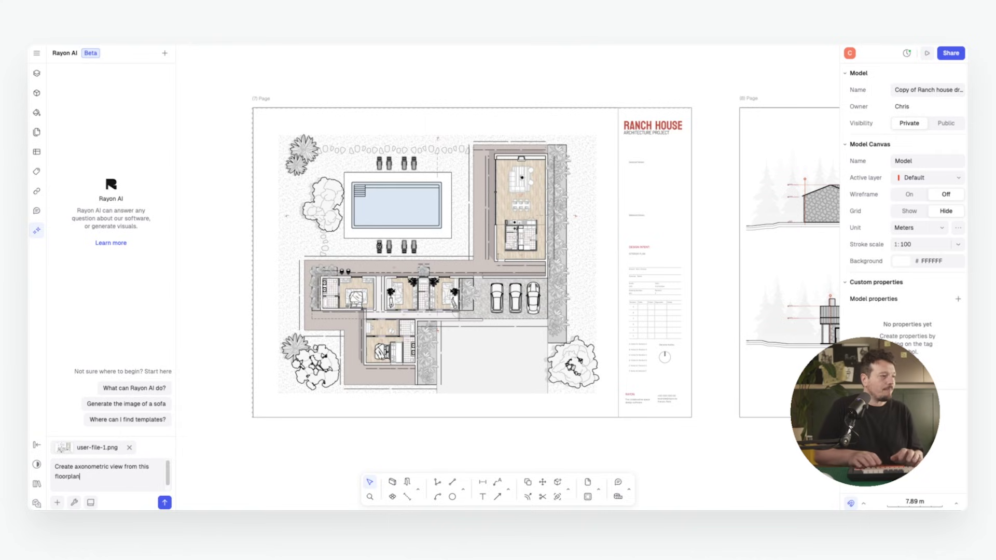
{"action": "key", "text": "Return"}
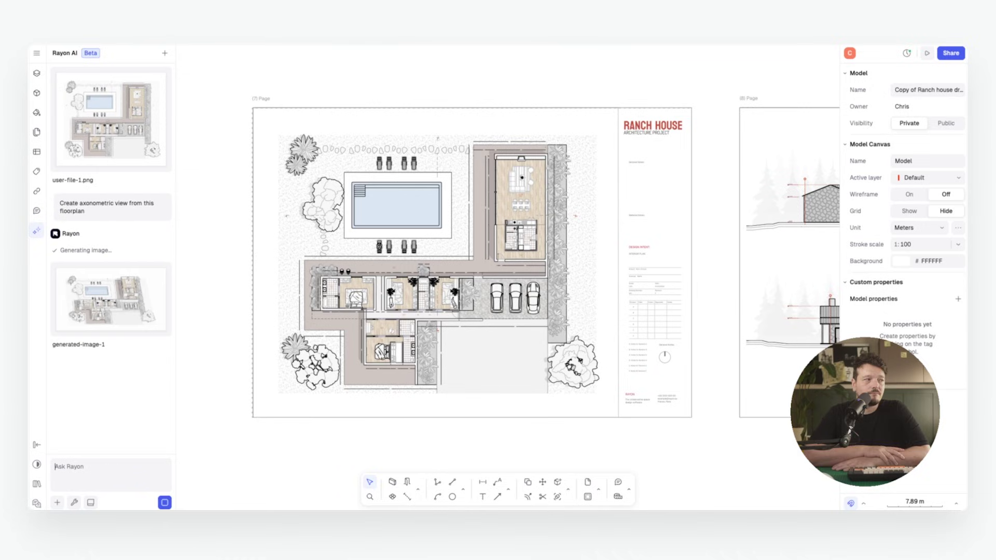
{"action": "mouse_move", "coordinate": [130, 306]}
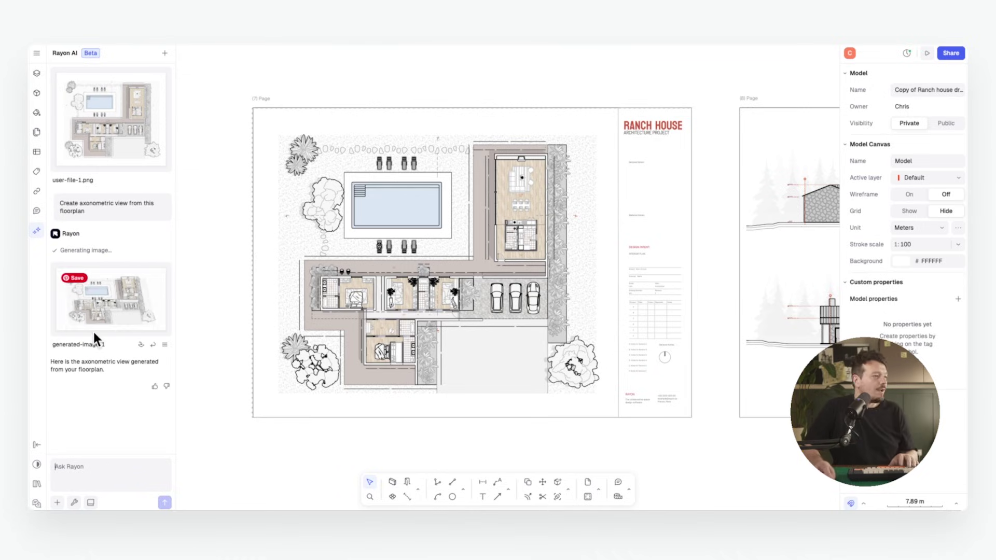
Step: Preview generated-image-1, then insert it onto the canvas below the page 7 floor plan
{"action": "left_click", "coordinate": [109, 299]}
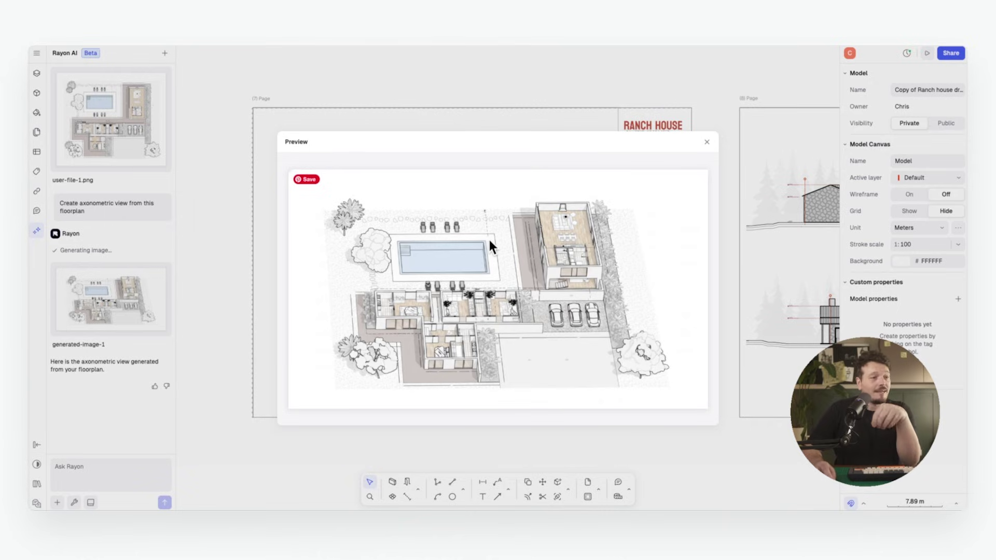
{"action": "left_click", "coordinate": [707, 141]}
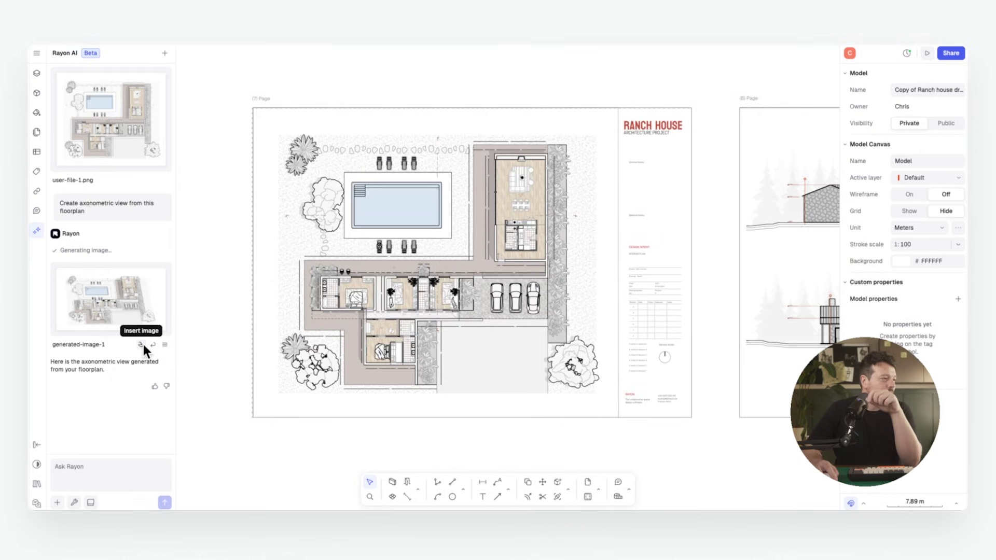
{"action": "left_click", "coordinate": [141, 345]}
{"action": "scroll", "coordinate": [452, 364], "scroll_direction": "down", "scroll_amount": 5}
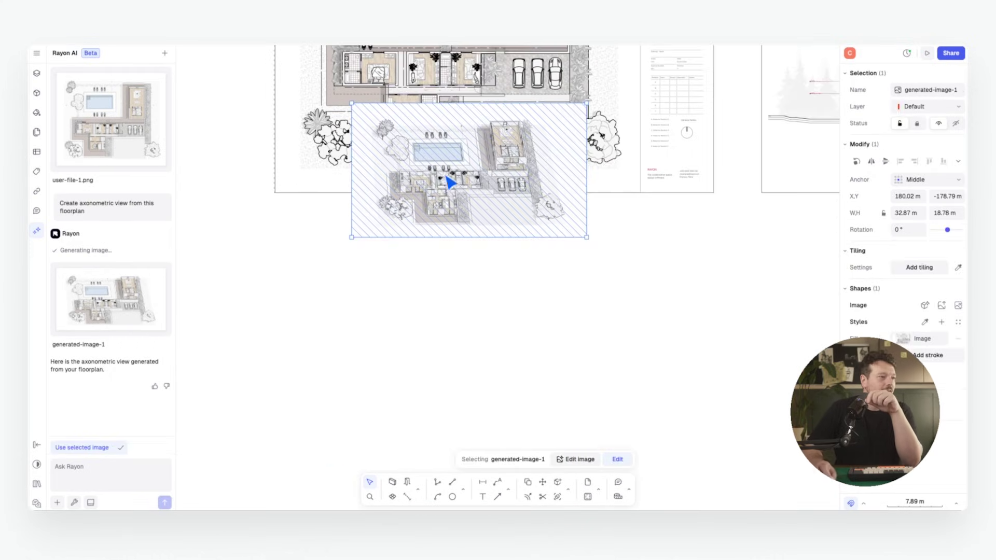
{"action": "left_click", "coordinate": [372, 295]}
{"action": "left_click_drag", "start_coordinate": [372, 296], "coordinate": [397, 298]}
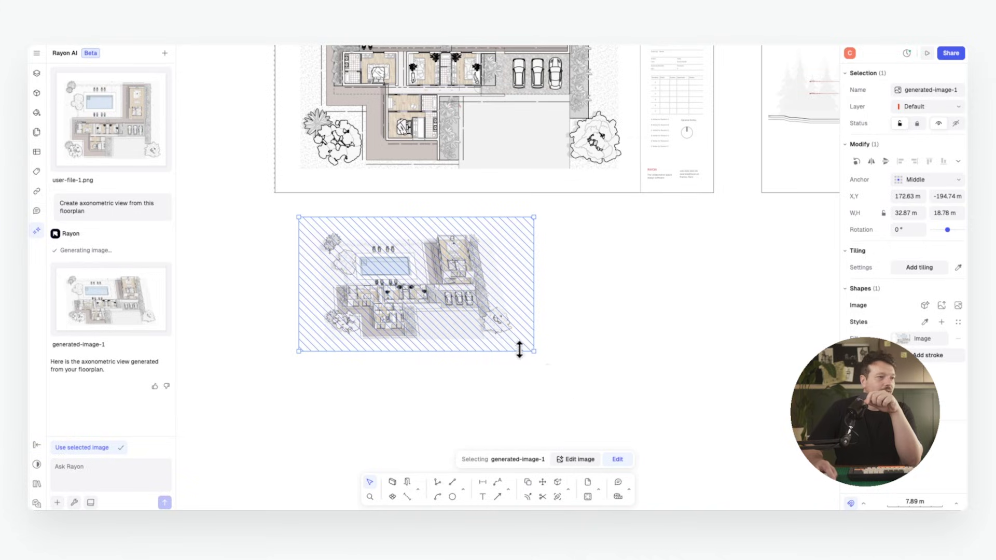
Step: Deselect the image and bring the Ranch House elevations page into view
{"action": "left_click", "coordinate": [678, 329]}
{"action": "middle_click_drag", "start_coordinate": [678, 329], "coordinate": [400, 332]}
{"action": "scroll", "coordinate": [399, 333], "scroll_direction": "up", "scroll_amount": 2, "text": "ctrl"}
Step: Capture the Ranch House elevations page as a screenshot attachment in the AI chat
{"action": "left_click", "coordinate": [56, 504]}
{"action": "left_click", "coordinate": [99, 483]}
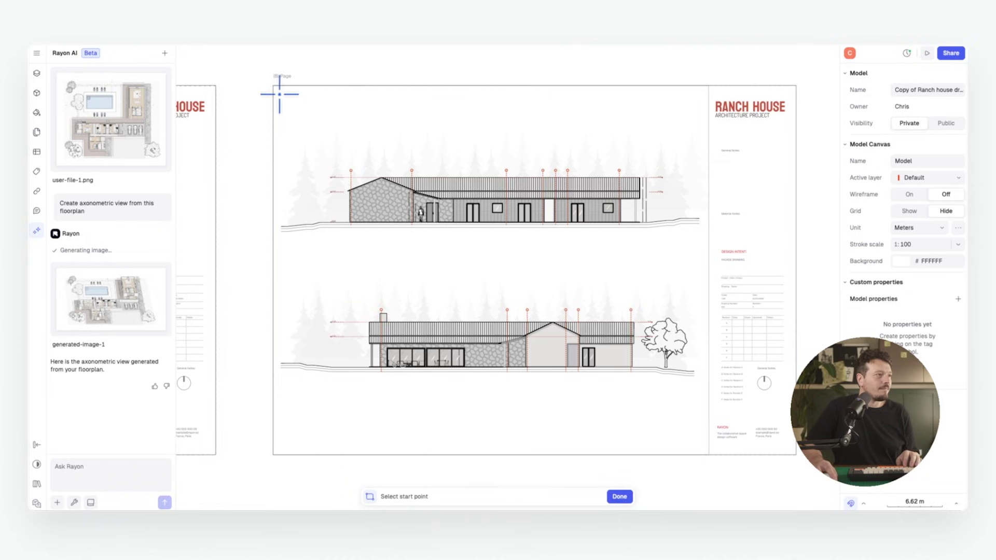
{"action": "left_click", "coordinate": [699, 439]}
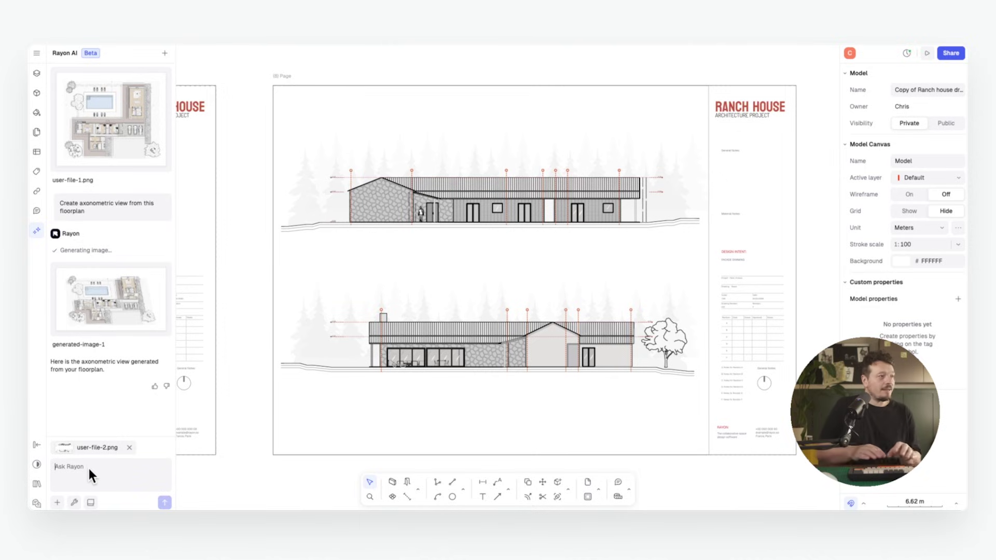
Step: Send the prompt 'Create axonometric view from these elevations'
{"action": "type", "text": "q"}
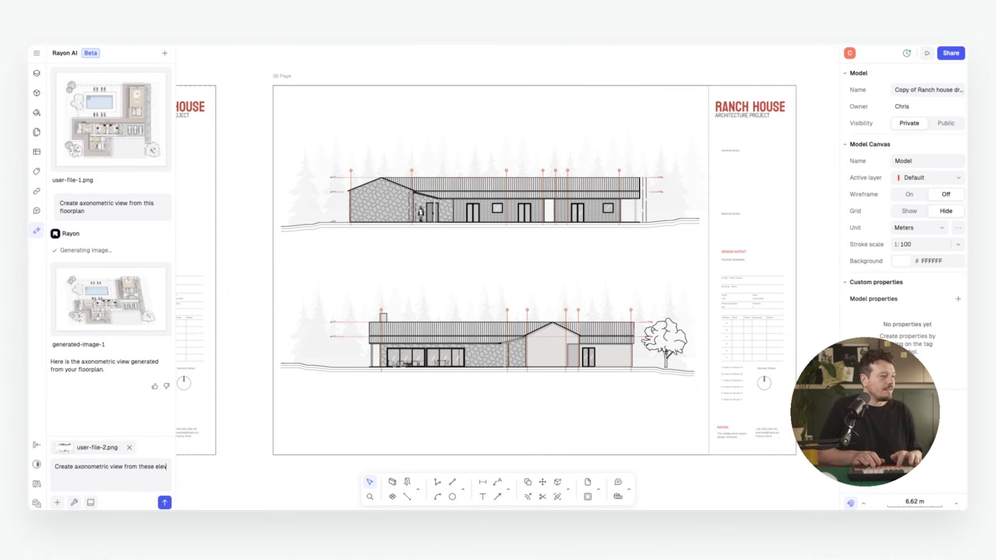
{"action": "key", "text": "Return"}
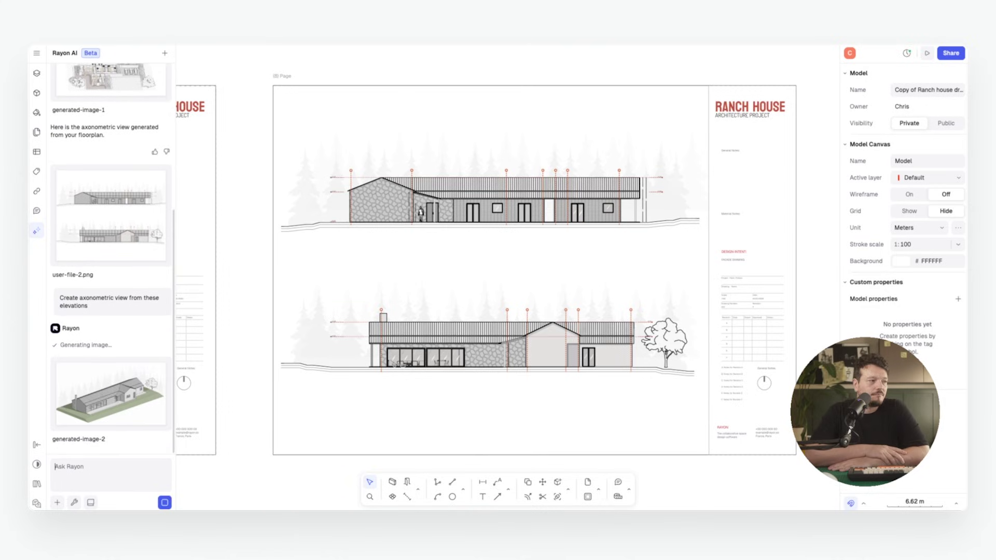
{"action": "scroll", "coordinate": [498, 288], "scroll_direction": "down", "scroll_amount": 2, "text": "ctrl"}
Step: Preview generated-image-2, then drag it onto the canvas below the elevations page
{"action": "left_click", "coordinate": [111, 353]}
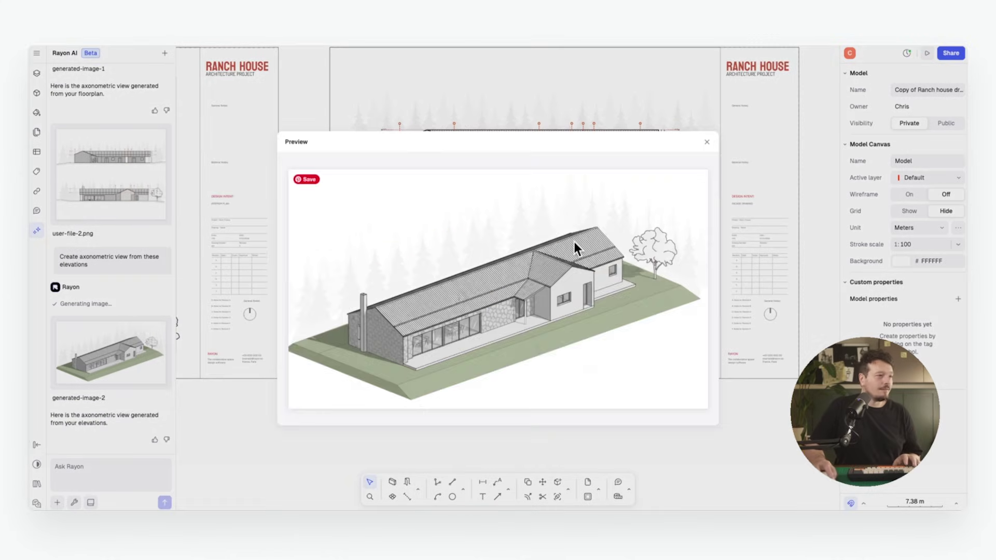
{"action": "left_click", "coordinate": [706, 142]}
{"action": "left_click_drag", "start_coordinate": [104, 353], "coordinate": [474, 400]}
{"action": "scroll", "coordinate": [474, 400], "scroll_direction": "down", "scroll_amount": 2}
{"action": "scroll", "coordinate": [479, 262], "scroll_direction": "down", "scroll_amount": 5}
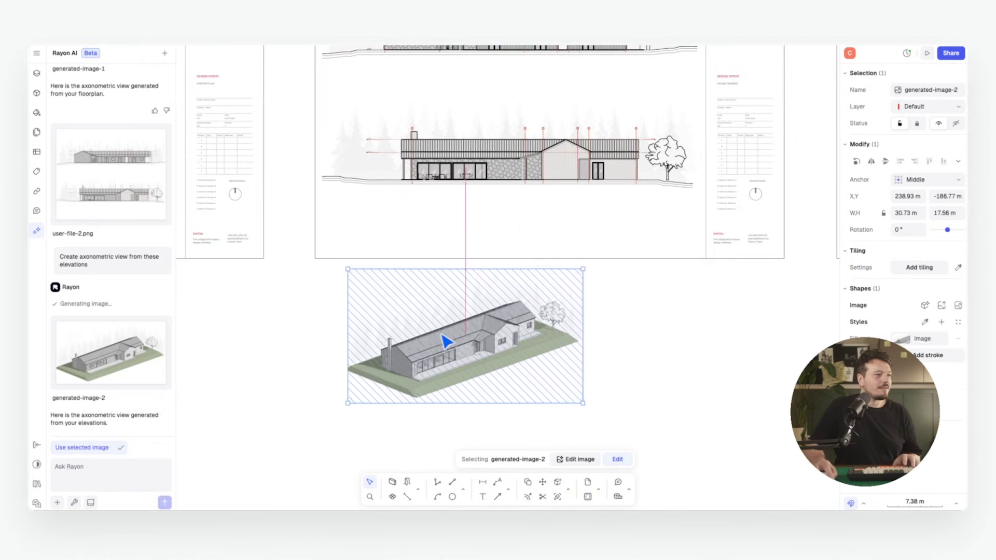
{"action": "middle_click_drag", "start_coordinate": [610, 283], "coordinate": [605, 276]}
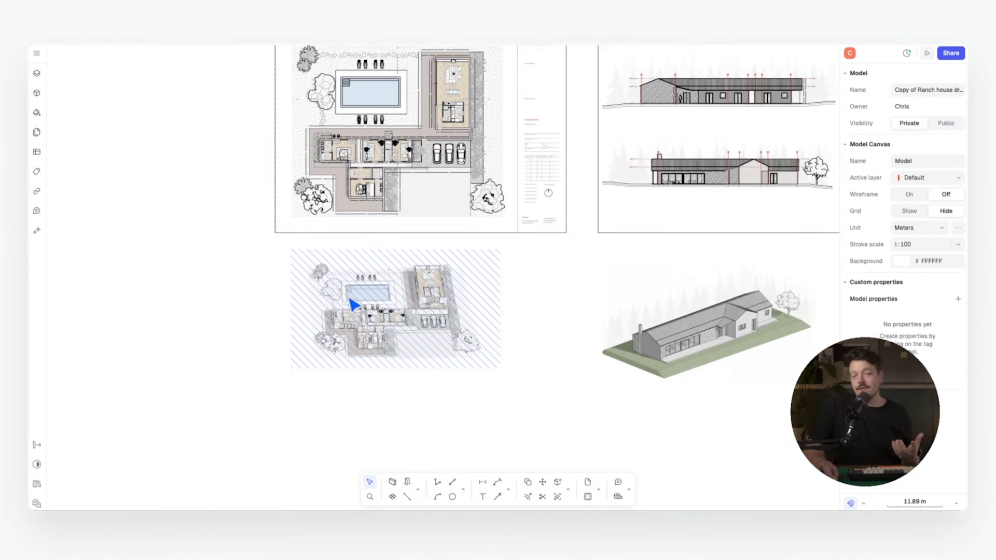
Step: Attach a screenshot of the isometric floor plan to the AI chat
{"action": "scroll", "coordinate": [354, 301], "scroll_direction": "up", "scroll_amount": 5}
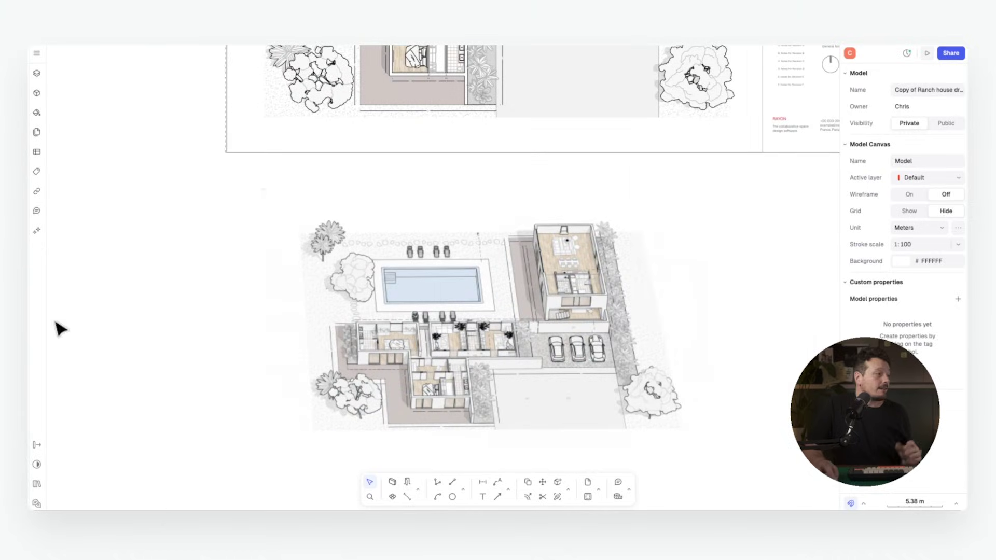
{"action": "left_click", "coordinate": [37, 232]}
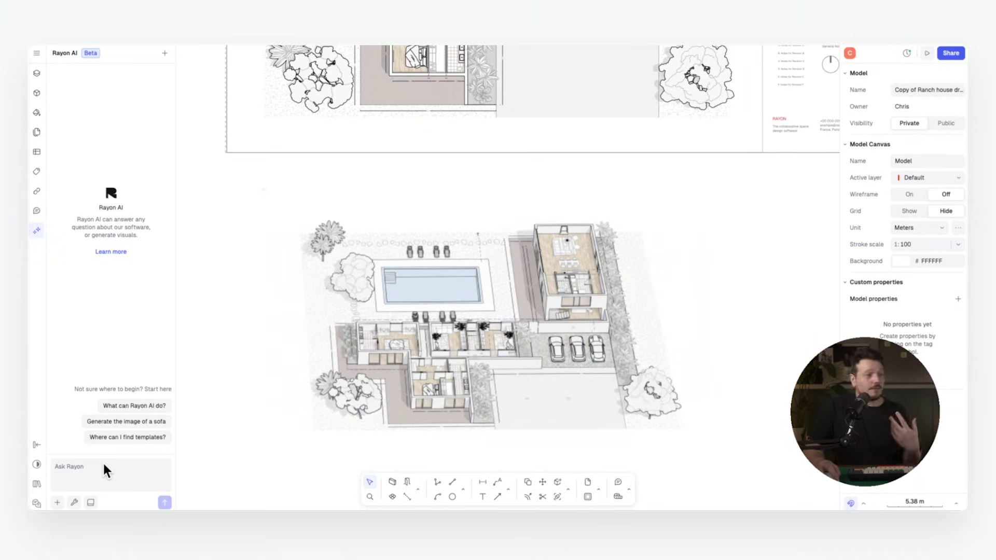
{"action": "left_click", "coordinate": [57, 502]}
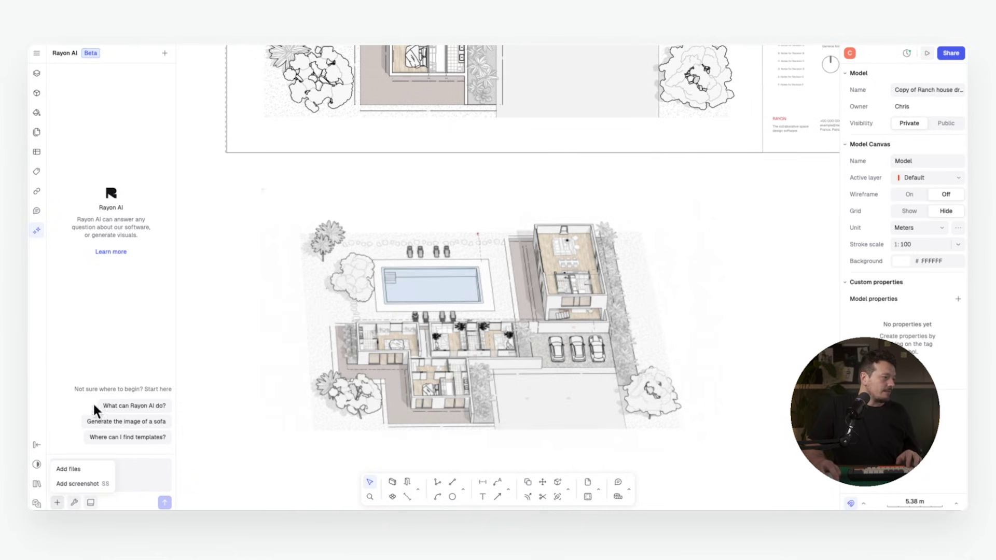
{"action": "left_click", "coordinate": [85, 484]}
{"action": "left_click", "coordinate": [262, 188]}
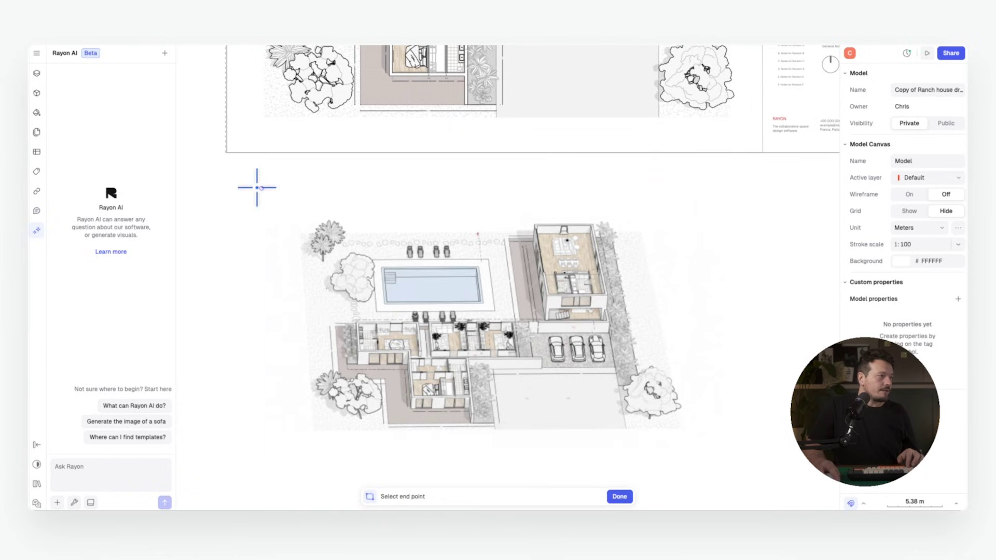
{"action": "left_click", "coordinate": [723, 451]}
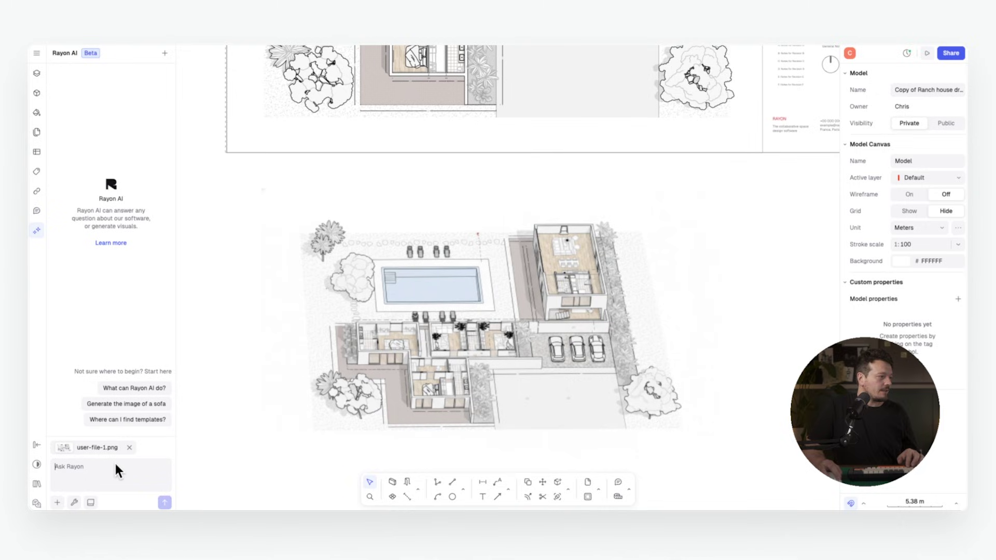
Step: Ask the AI to add subtle green to the trees and remove the garage cars
{"action": "type", "text": "Add a subtle green colour to the t"}
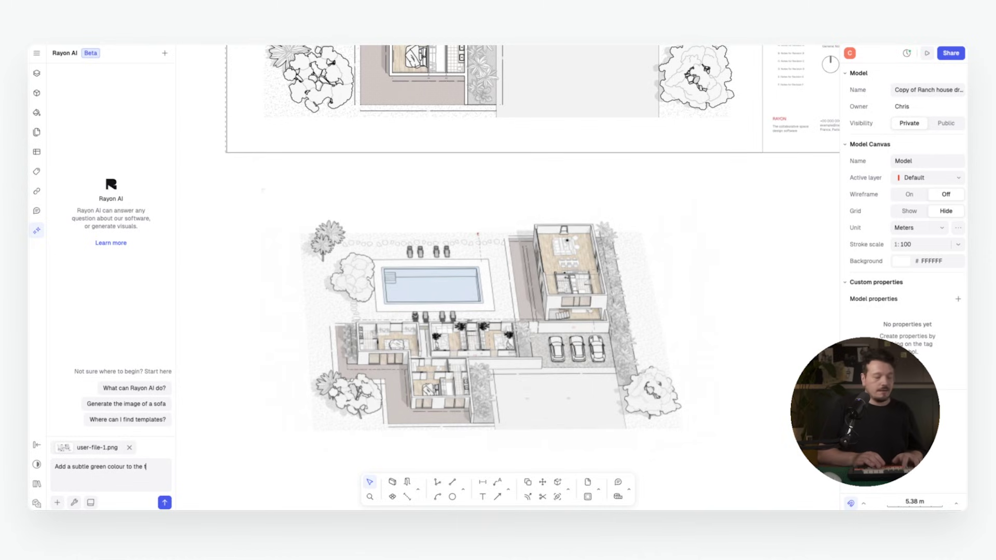
{"action": "type", "text": "and remove the cars from the g"}
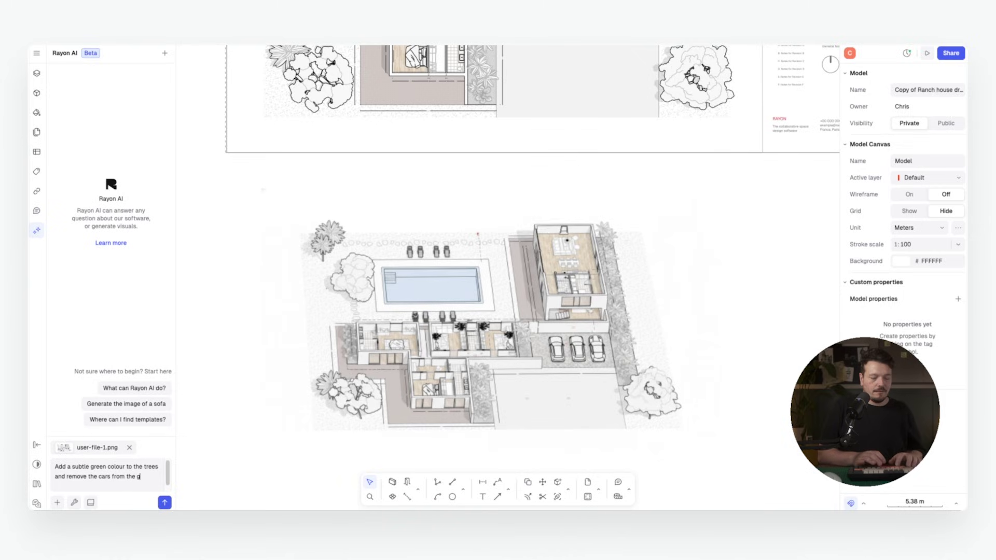
{"action": "key", "text": "Return"}
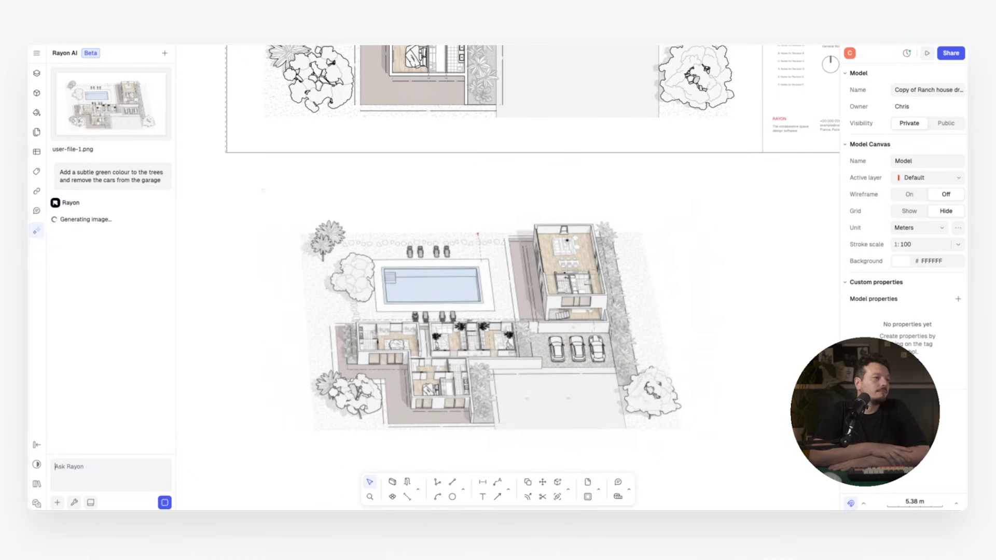
Step: Preview the green-tree, empty-garage image and insert it onto the canvas
{"action": "left_click", "coordinate": [110, 268]}
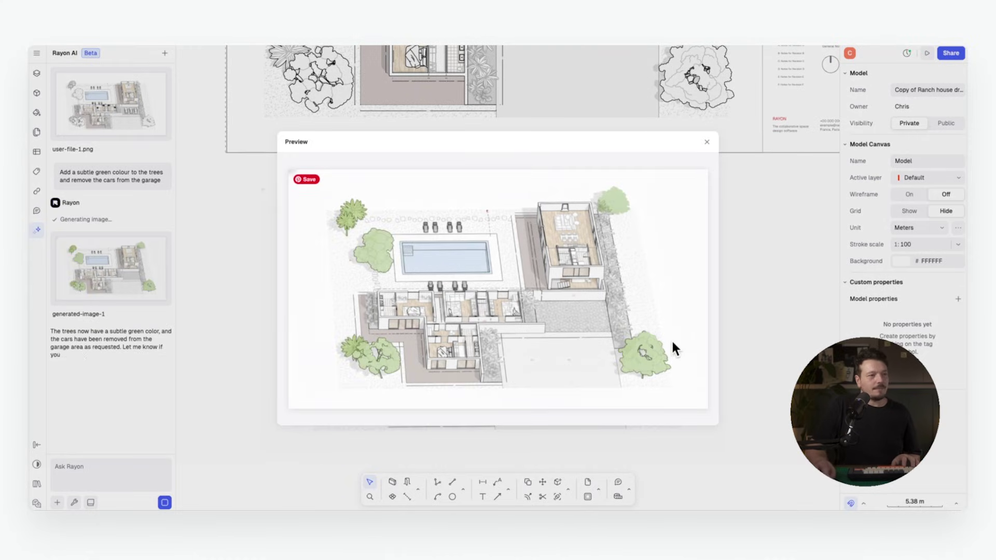
{"action": "left_click", "coordinate": [706, 142]}
{"action": "left_click", "coordinate": [141, 315]}
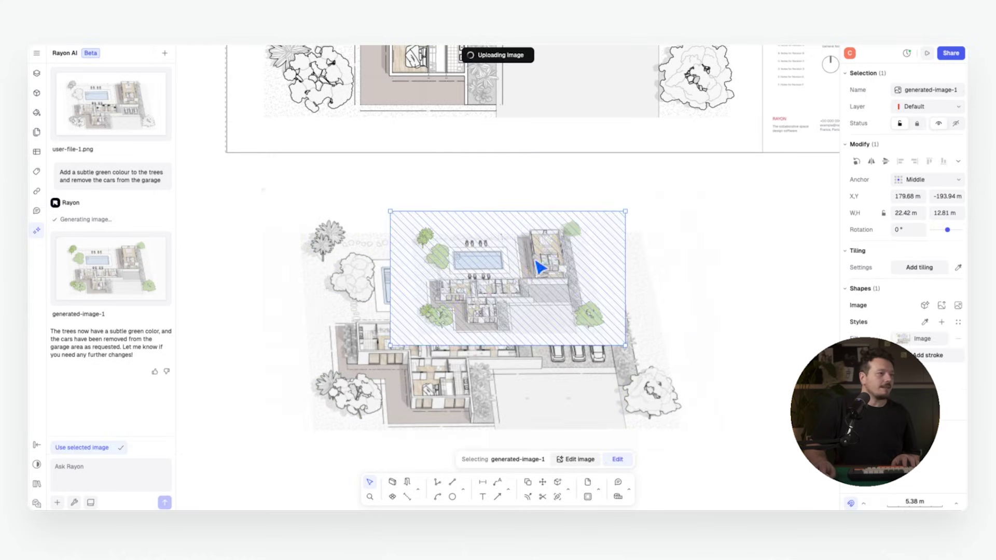
Step: Move the green-tree image below the floor plan sheet and enlarge it
{"action": "left_click_drag", "start_coordinate": [445, 349], "coordinate": [446, 253]}
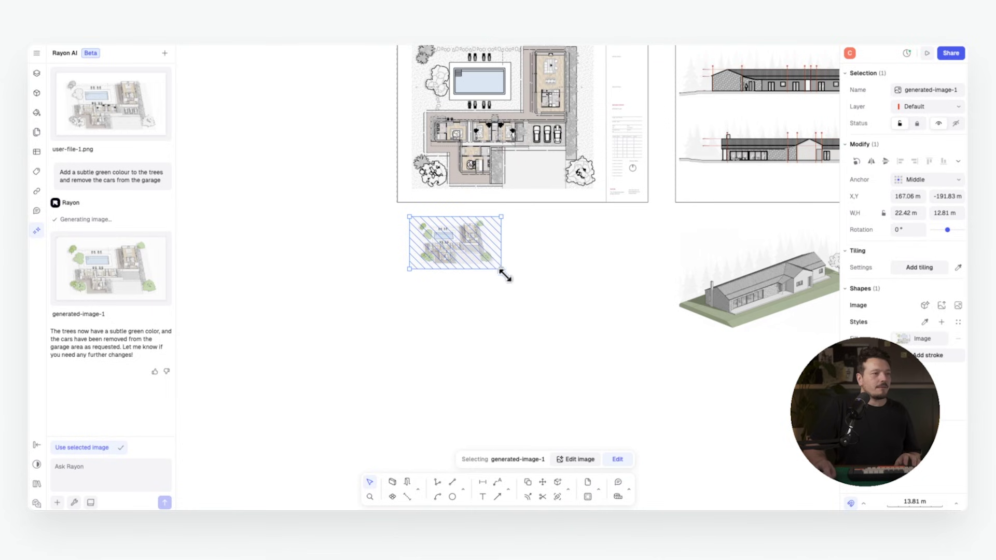
{"action": "left_click_drag", "start_coordinate": [505, 275], "coordinate": [591, 334]}
{"action": "left_click", "coordinate": [630, 305]}
{"action": "scroll", "coordinate": [514, 267], "scroll_direction": "up", "scroll_amount": 5}
{"action": "scroll", "coordinate": [517, 274], "scroll_direction": "down", "scroll_amount": 5}
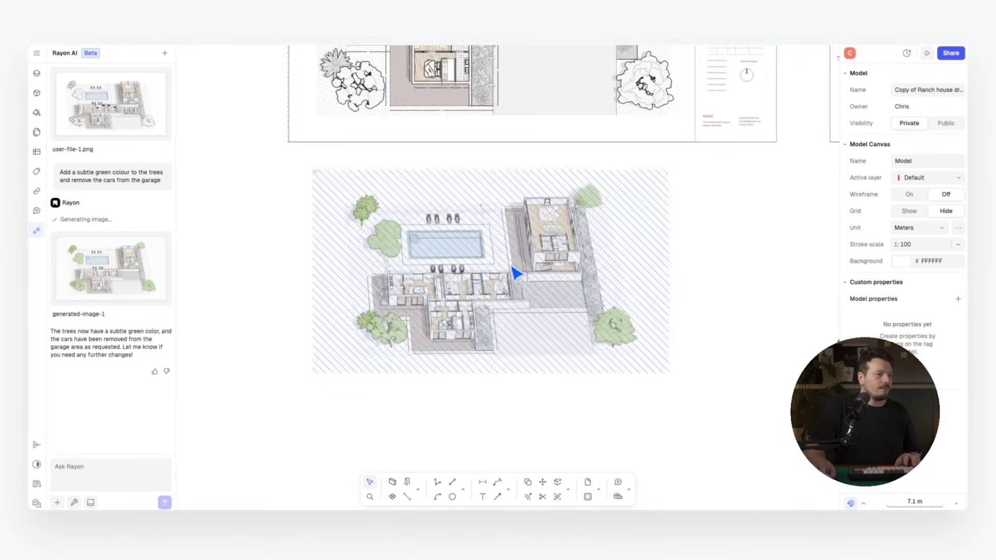
Step: Upscale generated-image-1 to 2688×1536 and preview the result
{"action": "left_click", "coordinate": [165, 314]}
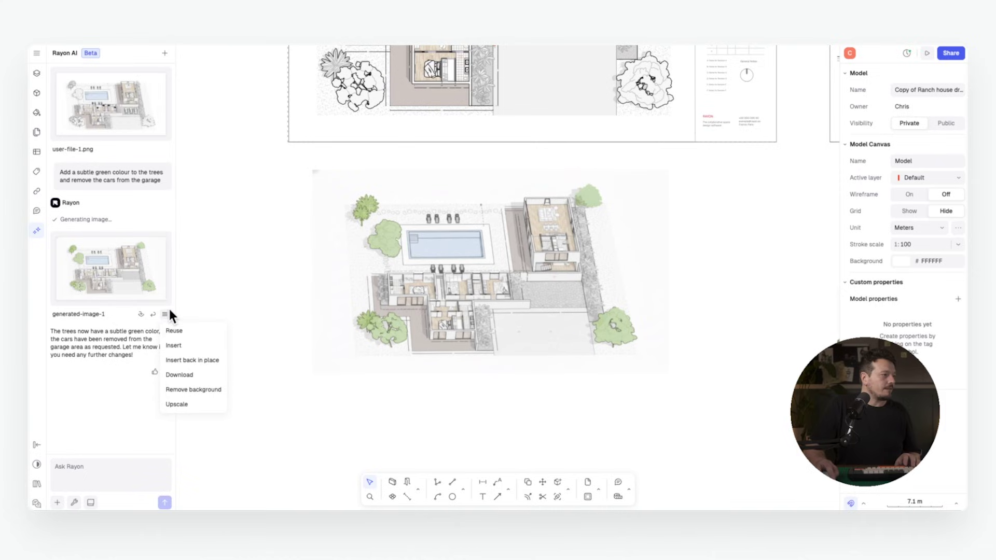
{"action": "left_click", "coordinate": [182, 403]}
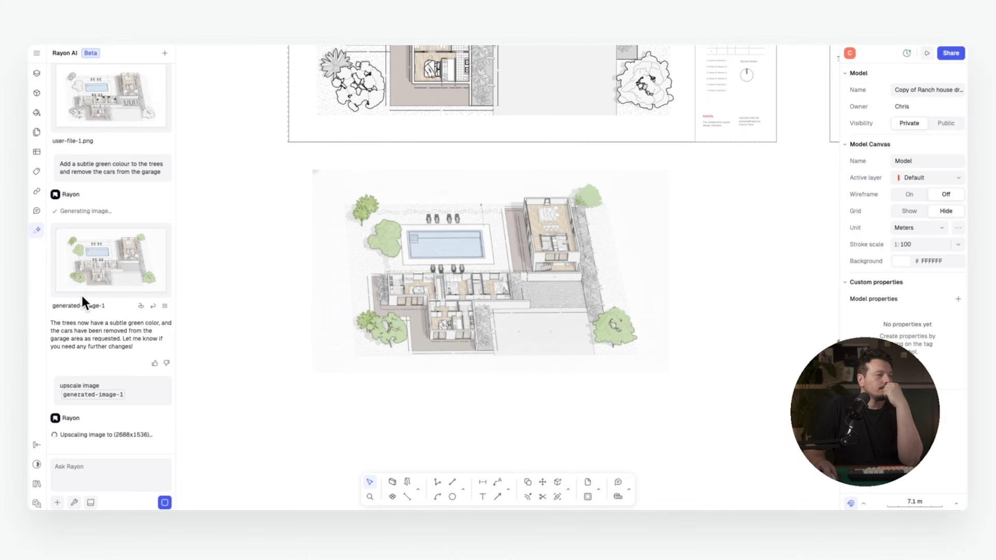
{"action": "left_click", "coordinate": [80, 436]}
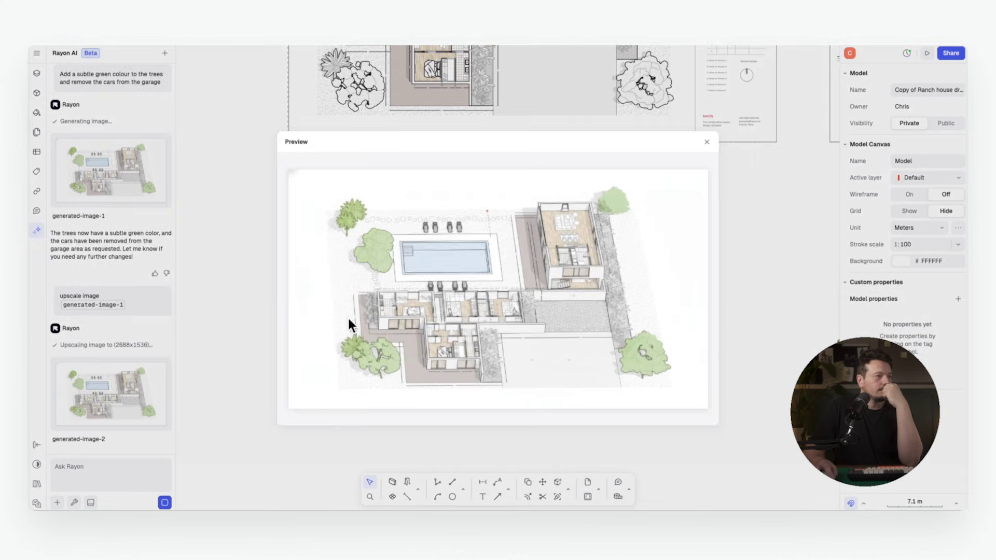
{"action": "left_click", "coordinate": [563, 197]}
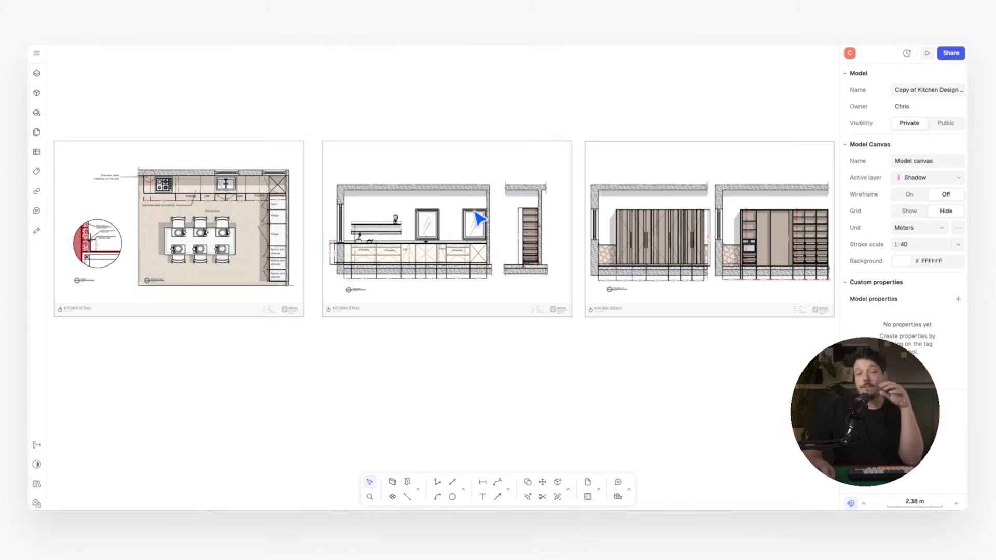
Step: In the kitchen design model, set the AI chat workflow to Generate product
{"action": "left_click", "coordinate": [37, 230]}
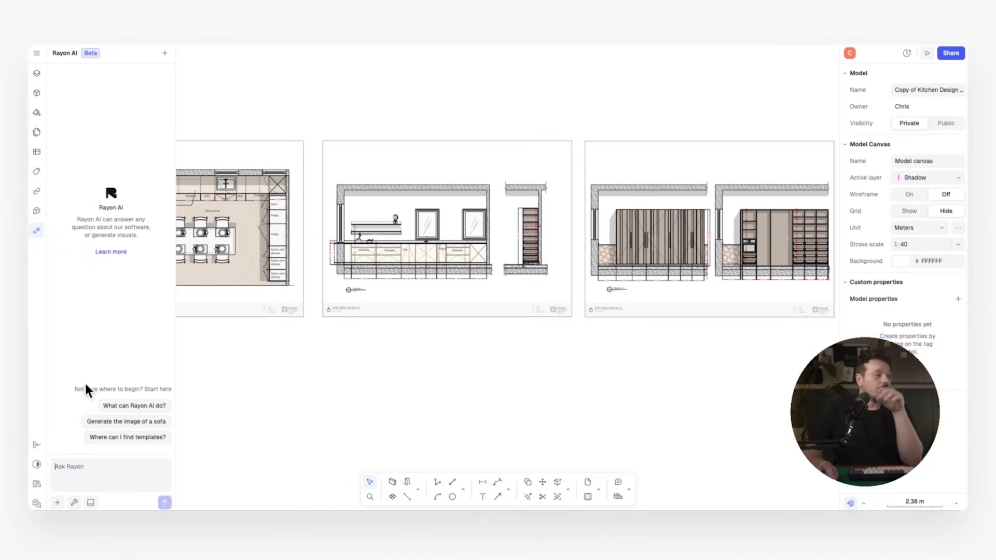
{"action": "left_click", "coordinate": [73, 500]}
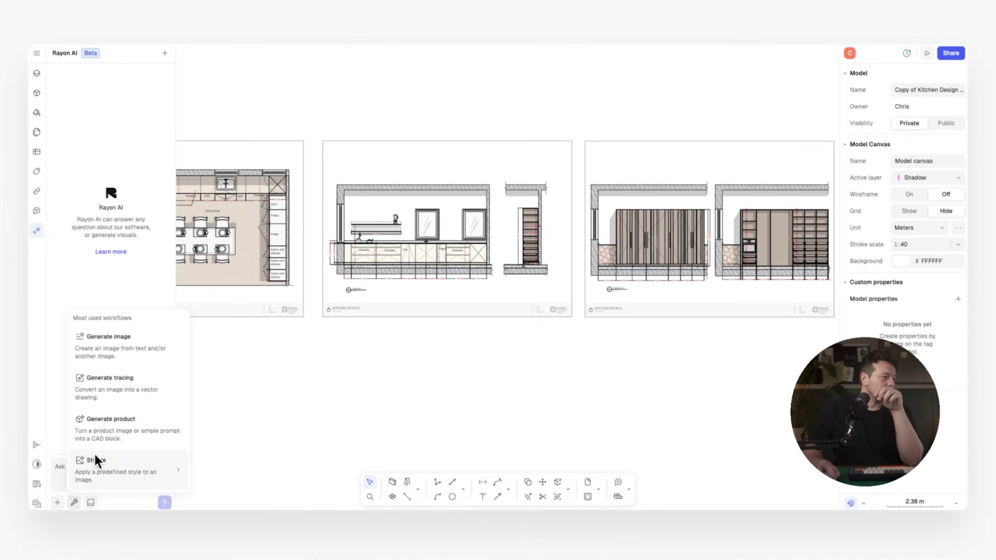
{"action": "left_click", "coordinate": [108, 420]}
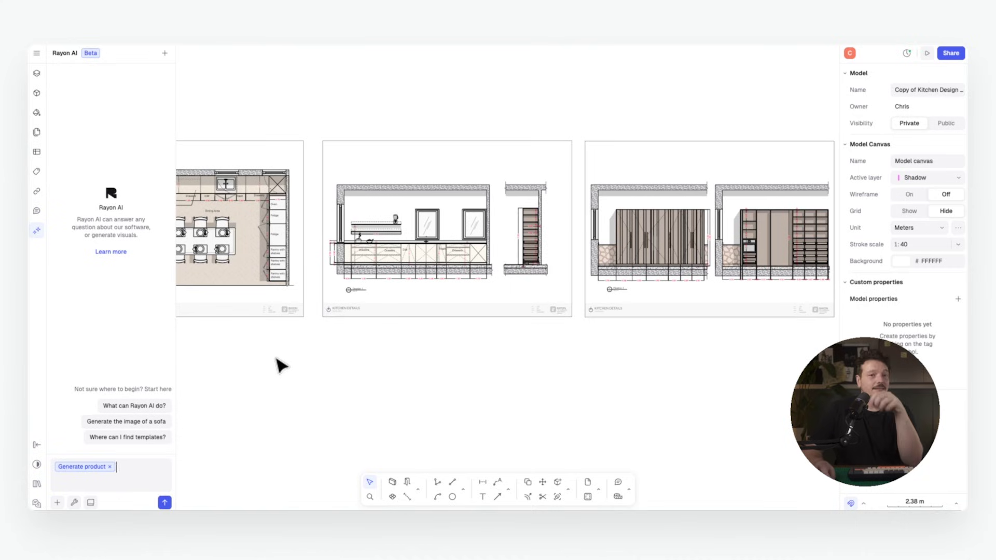
{"action": "middle_click_drag", "start_coordinate": [518, 239], "coordinate": [537, 244]}
{"action": "scroll", "coordinate": [537, 244], "scroll_direction": "down", "scroll_amount": 1}
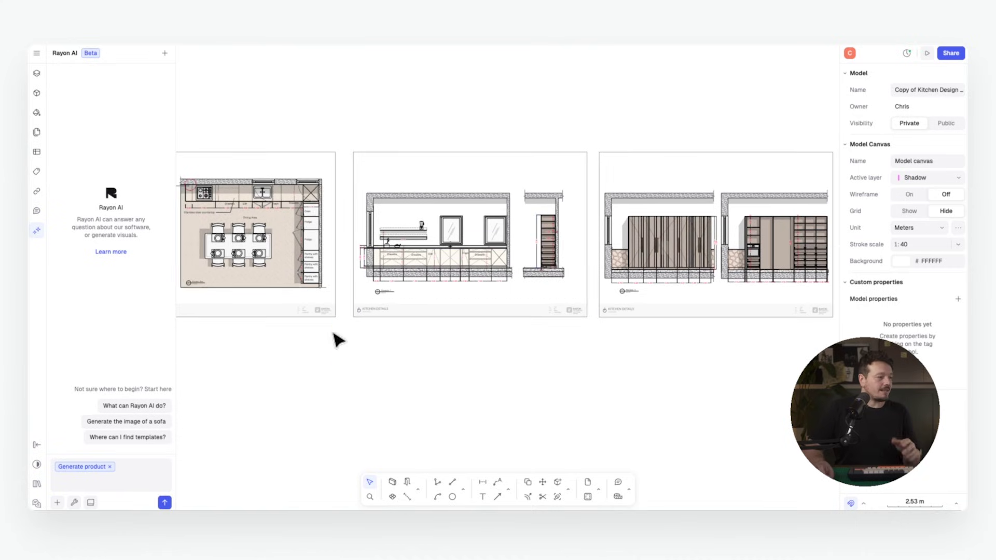
Step: Ask Rayon AI to generate an 'Espresso Machine' product block
{"action": "type", "text": "Espresso Machine"}
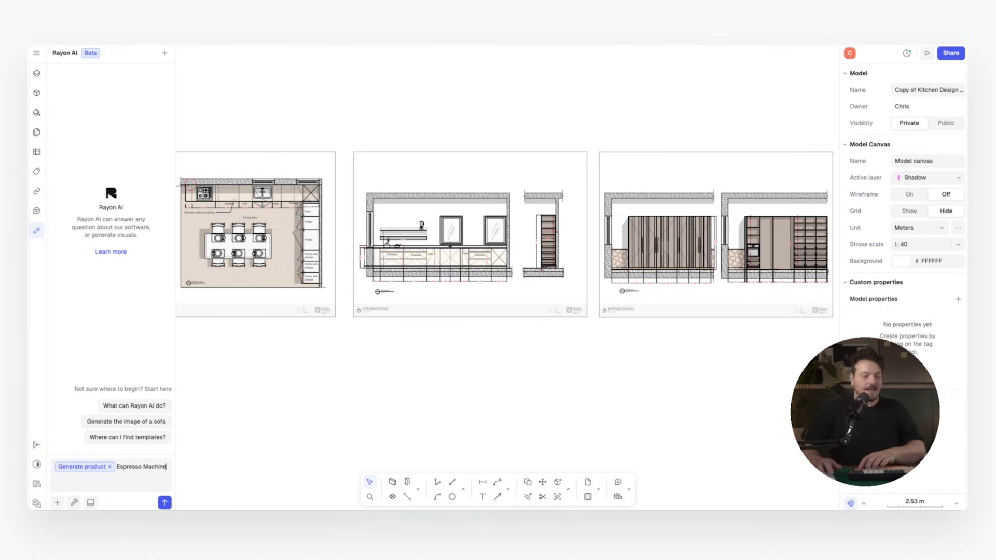
{"action": "key", "text": "Return"}
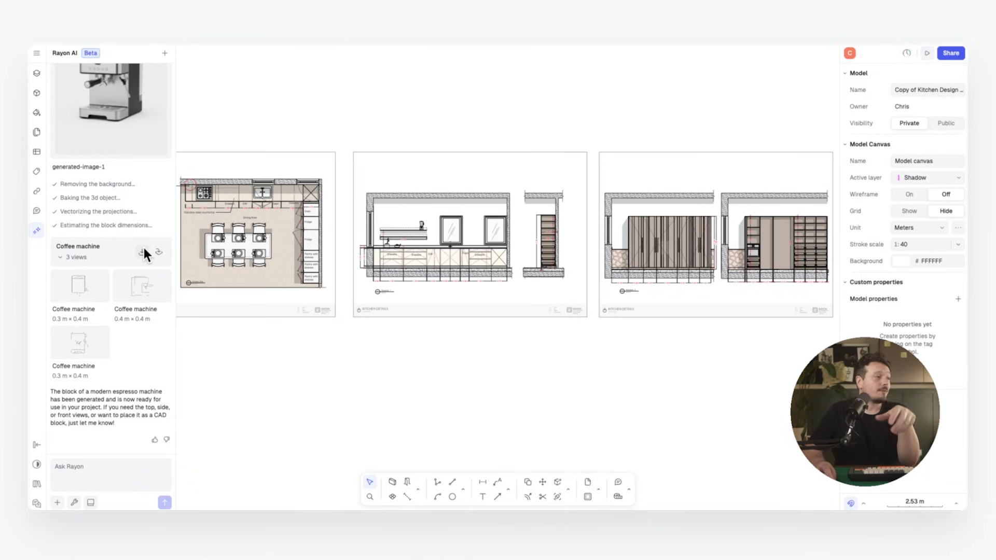
Step: Place the coffee machine block on the kitchen counter between the two windows
{"action": "mouse_move", "coordinate": [75, 288]}
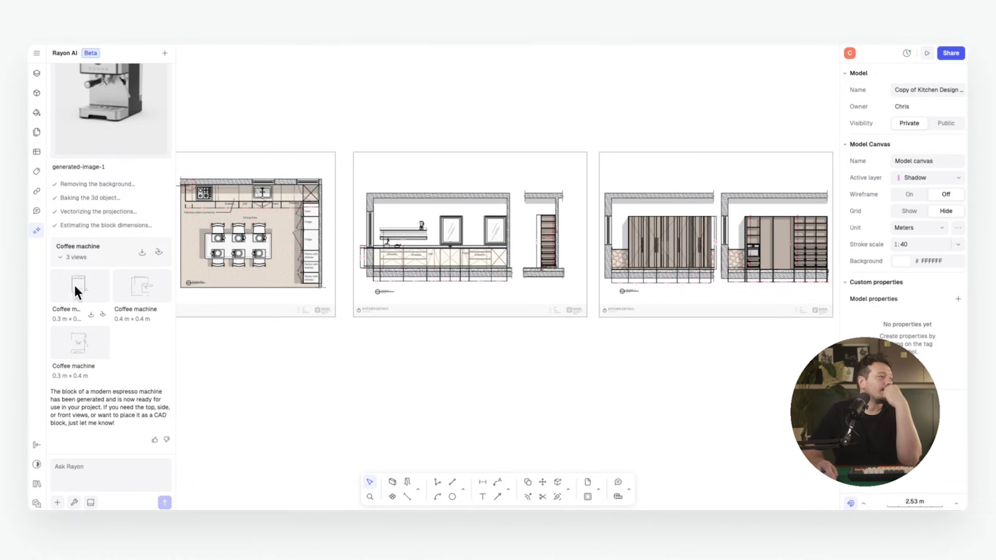
{"action": "mouse_move", "coordinate": [142, 307]}
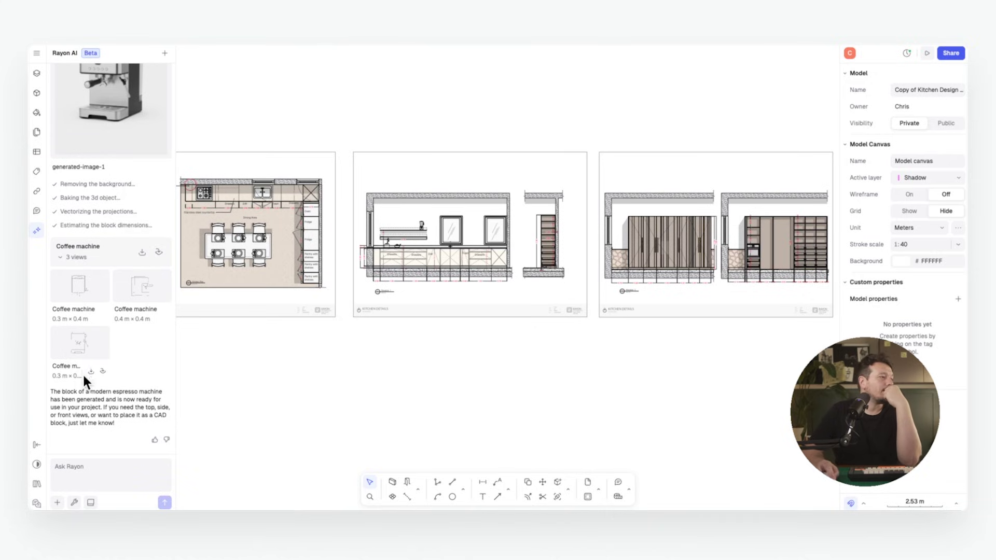
{"action": "left_click", "coordinate": [103, 371]}
{"action": "scroll", "coordinate": [672, 275], "scroll_direction": "up", "scroll_amount": 5}
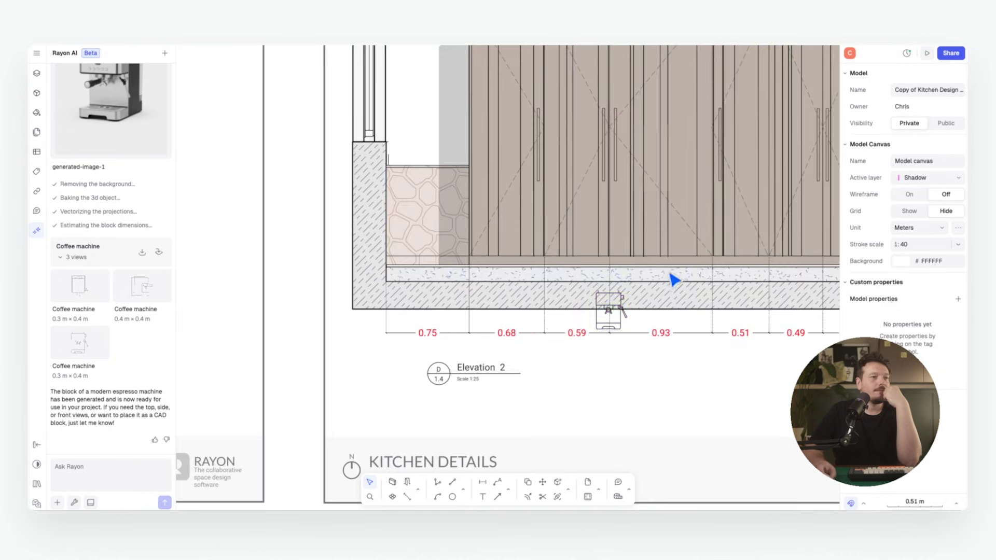
{"action": "left_click", "coordinate": [625, 316]}
{"action": "left_click_drag", "start_coordinate": [625, 316], "coordinate": [682, 262]}
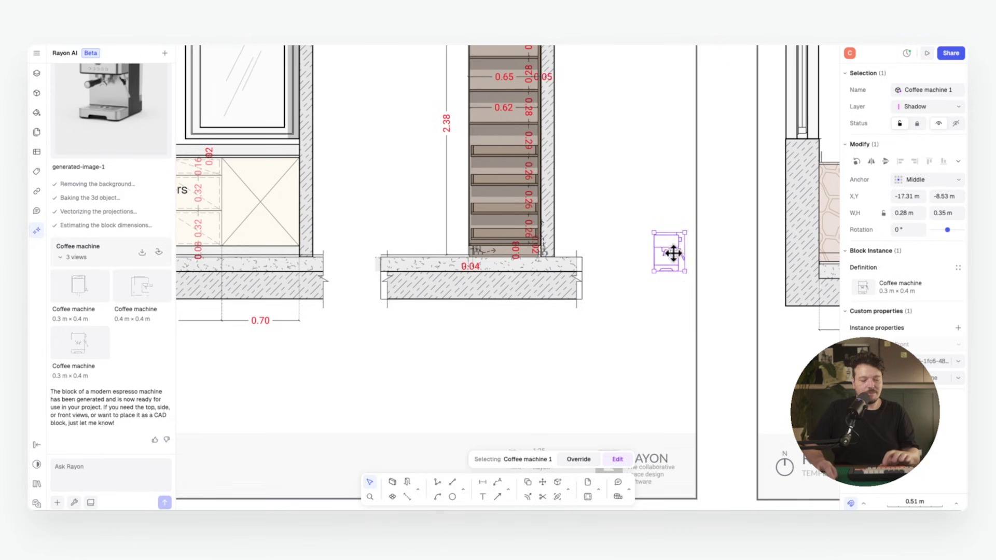
{"action": "key", "text": "m"}
{"action": "left_click", "coordinate": [672, 270]}
{"action": "scroll", "coordinate": [614, 256], "scroll_direction": "left", "scroll_amount": 10}
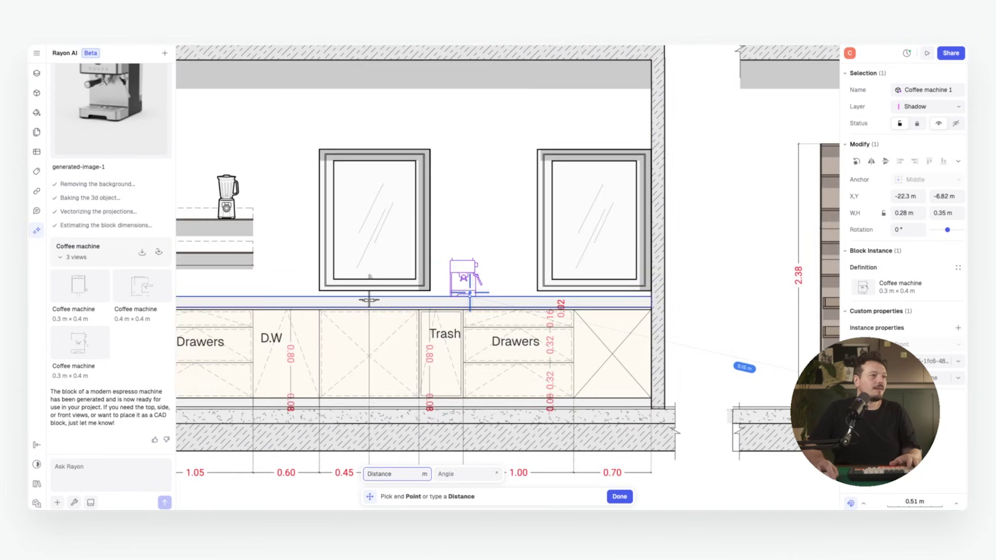
{"action": "left_click", "coordinate": [481, 306]}
{"action": "key", "text": "Escape"}
Step: Set all 19 paths inside the coffee machine block to a 0.25 mm stroke weight
{"action": "scroll", "coordinate": [509, 251], "scroll_direction": "up", "scroll_amount": 5}
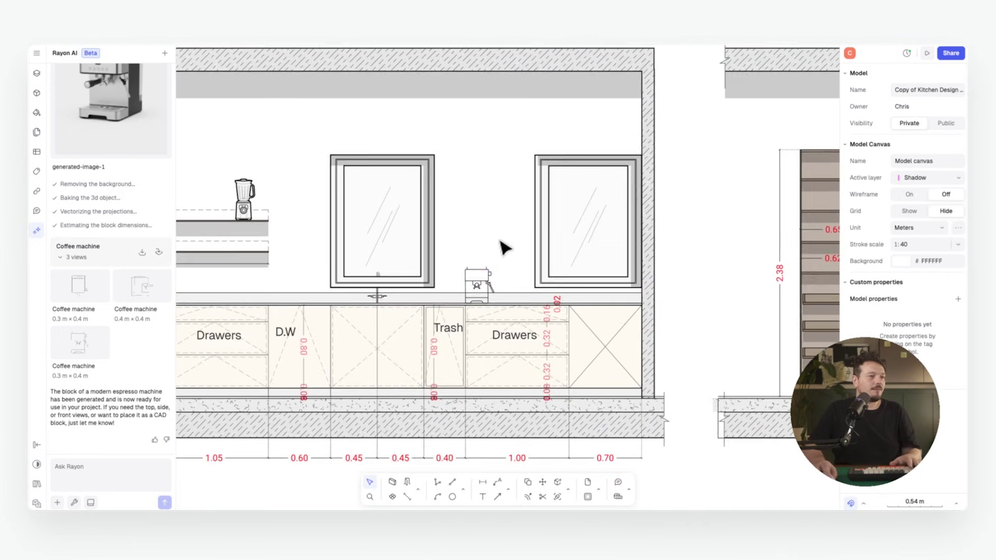
{"action": "left_click", "coordinate": [554, 254]}
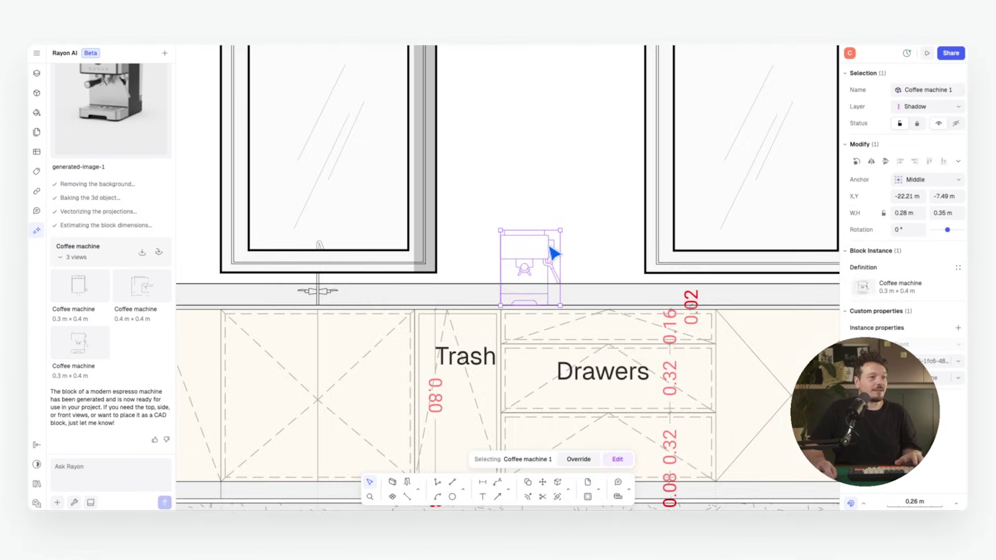
{"action": "double_click", "coordinate": [554, 254]}
{"action": "key", "text": "ctrl+a"}
{"action": "left_click", "coordinate": [940, 337]}
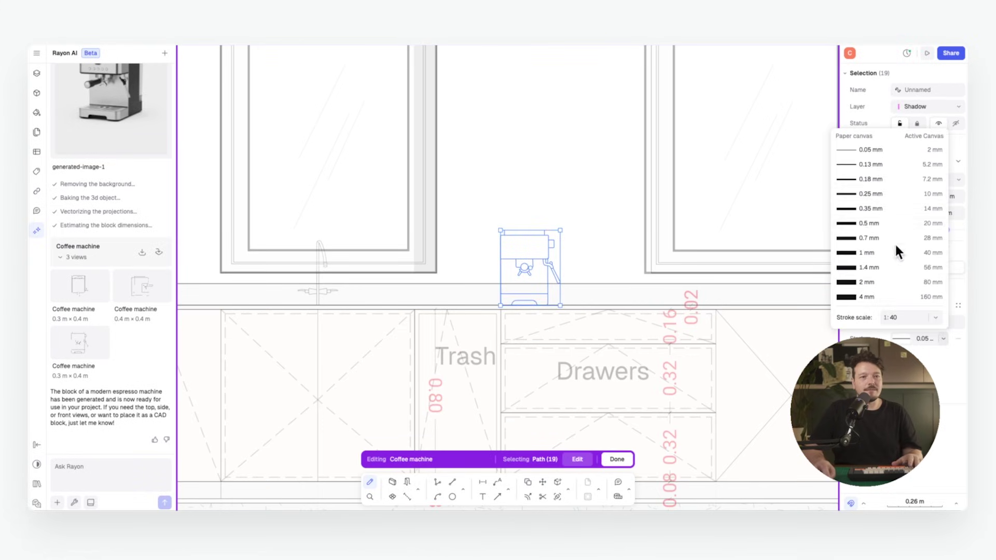
{"action": "left_click", "coordinate": [877, 192]}
{"action": "left_click", "coordinate": [590, 195]}
{"action": "key", "text": "Escape"}
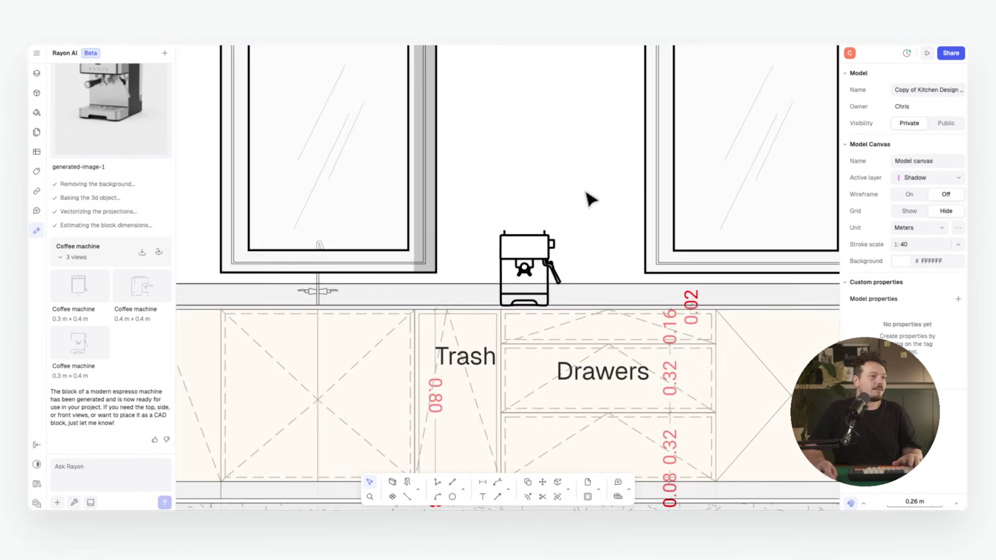
{"action": "scroll", "coordinate": [596, 296], "scroll_direction": "down", "scroll_amount": 3}
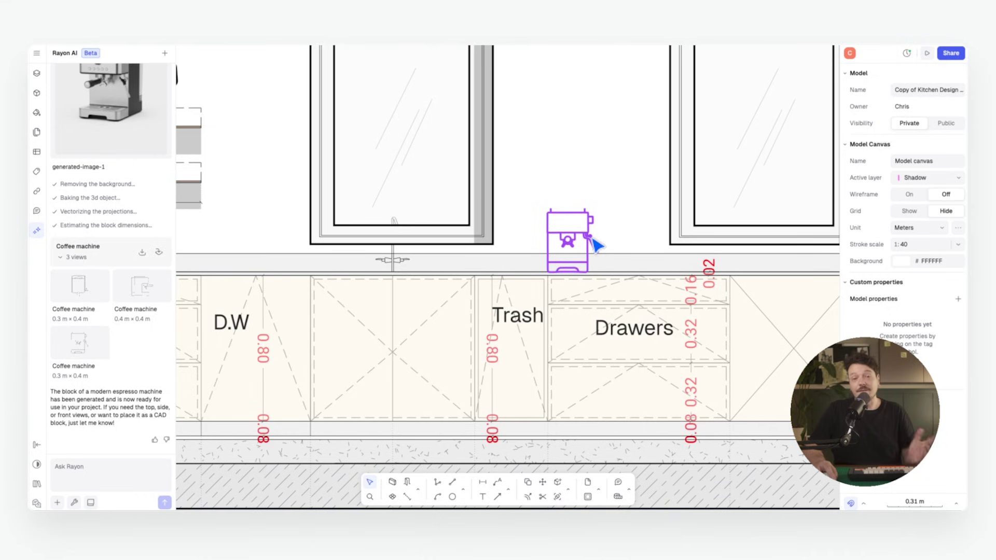
{"action": "scroll", "coordinate": [594, 242], "scroll_direction": "down", "scroll_amount": 3}
{"action": "scroll", "coordinate": [585, 238], "scroll_direction": "up", "scroll_amount": 2}
{"action": "left_click", "coordinate": [584, 231]}
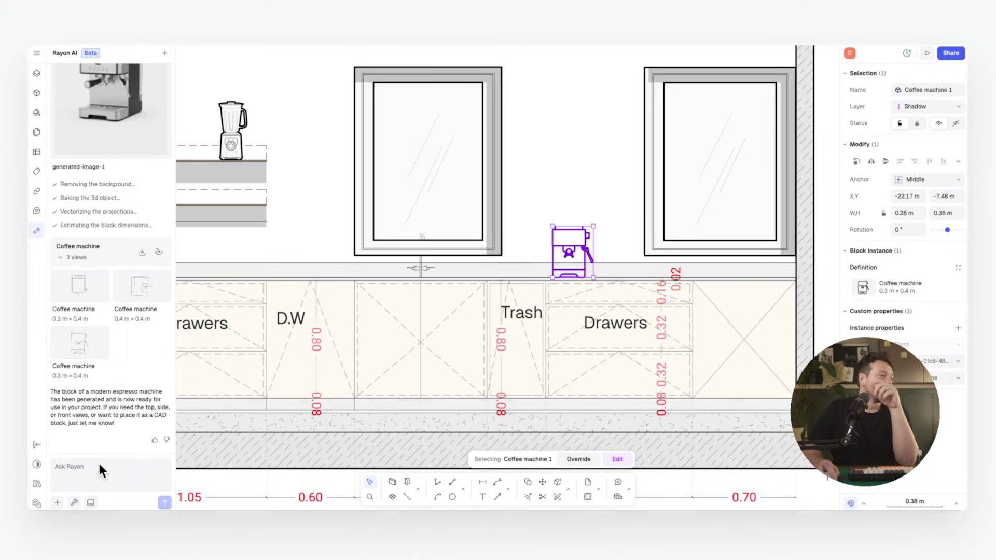
Step: Attach the stool .webp photo to a Generate product request and send 'stool'
{"action": "left_click", "coordinate": [73, 502]}
{"action": "left_click", "coordinate": [144, 425]}
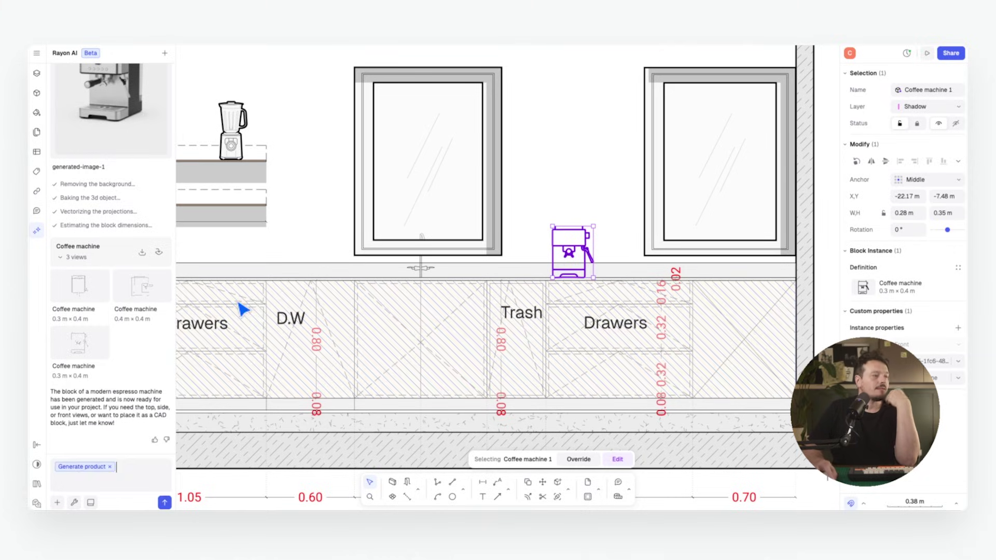
{"action": "left_click", "coordinate": [57, 502]}
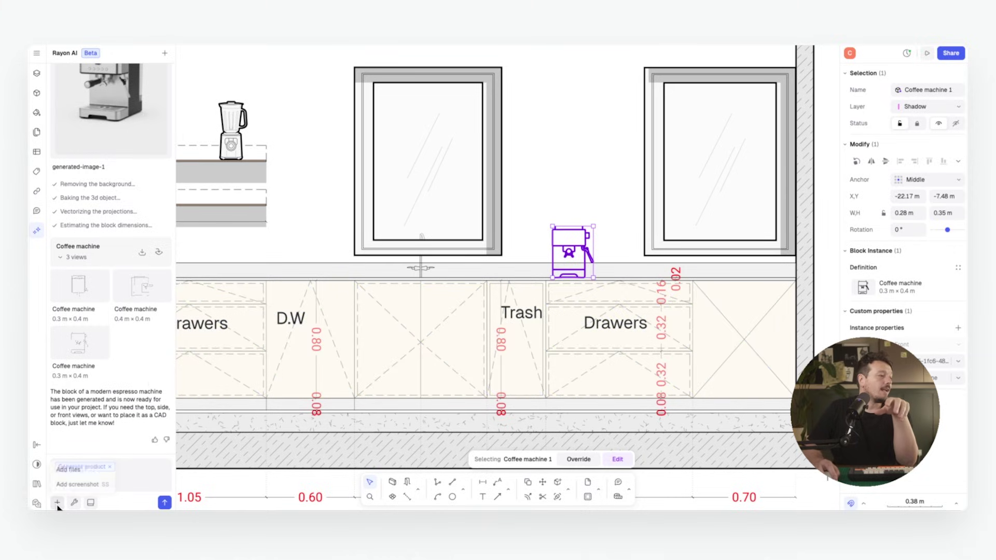
{"action": "left_click", "coordinate": [82, 468]}
{"action": "left_click", "coordinate": [402, 229]}
{"action": "left_click", "coordinate": [666, 374]}
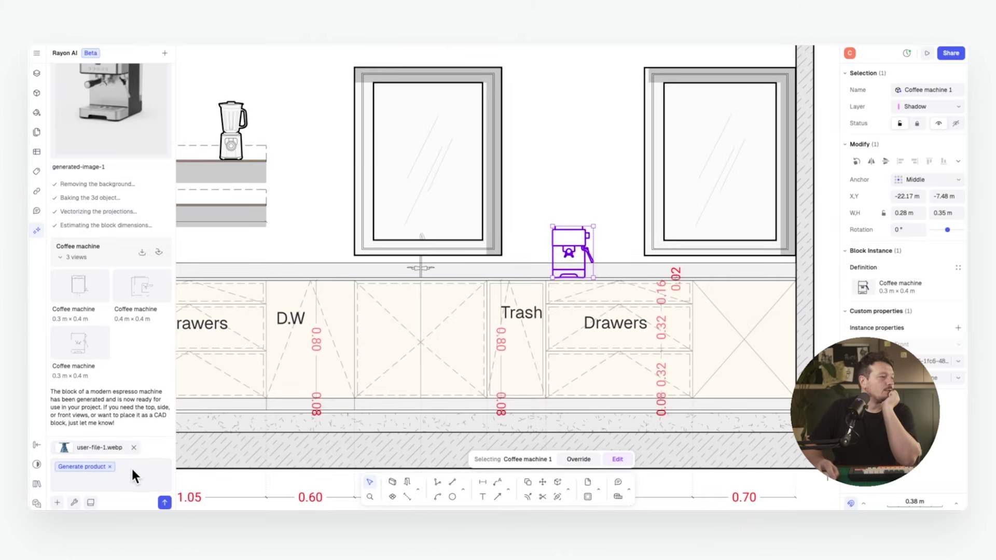
{"action": "type", "text": "stool"}
{"action": "key", "text": "Return"}
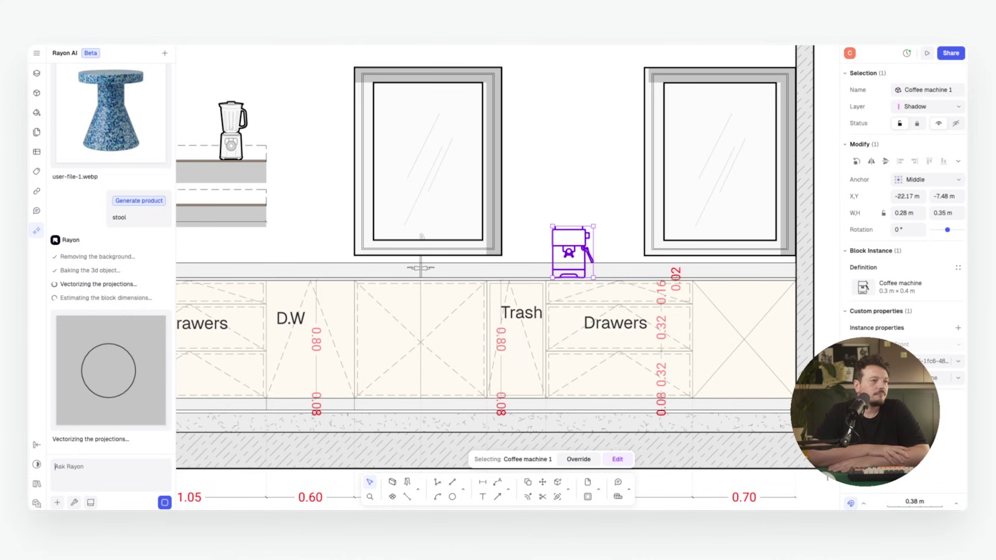
{"action": "key", "text": "Escape"}
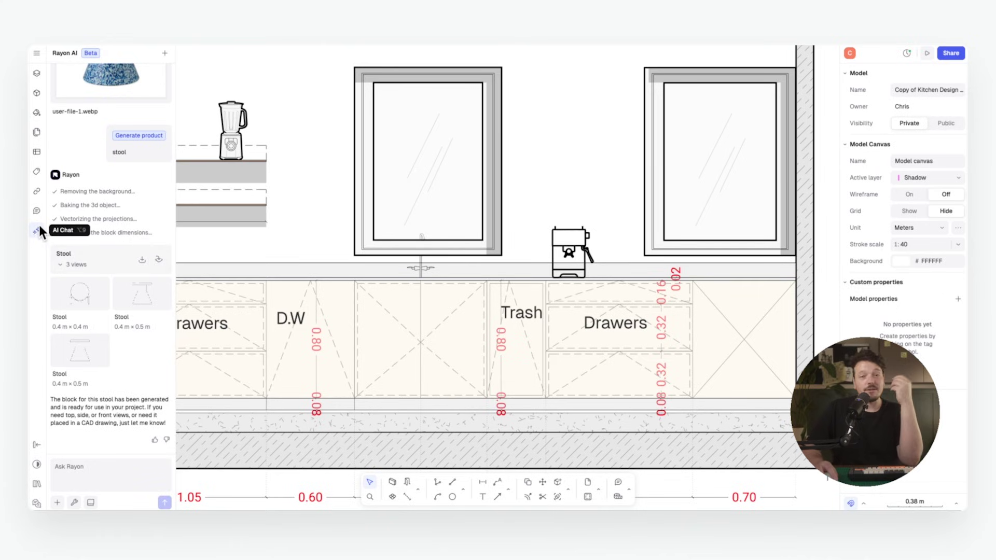
Step: Place the stool's front view on the floor beside the tall cabinet
{"action": "mouse_move", "coordinate": [102, 374]}
{"action": "left_mouse_down"}
{"action": "mouse_move", "coordinate": [495, 306]}
{"action": "mouse_move", "coordinate": [667, 251]}
{"action": "mouse_move", "coordinate": [641, 260]}
{"action": "left_mouse_up"}
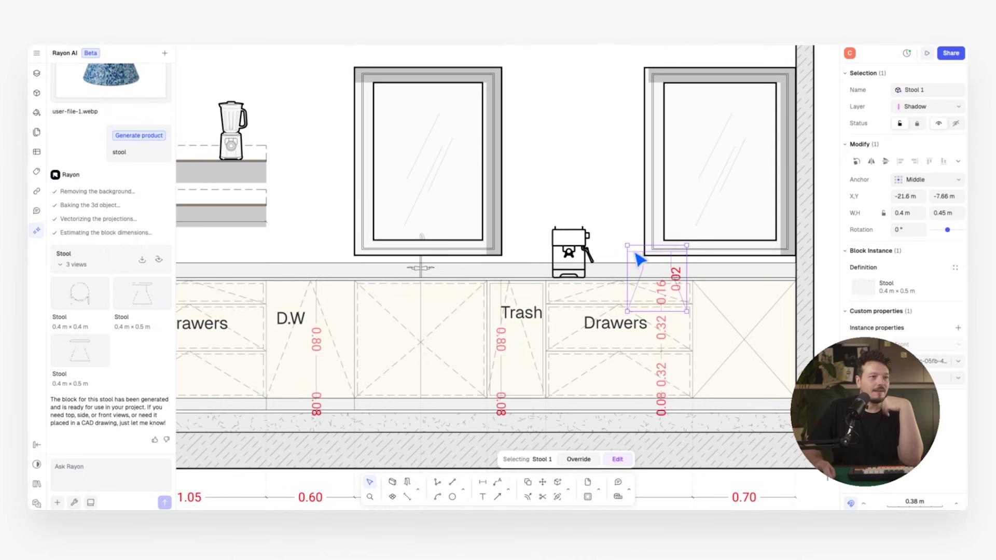
{"action": "scroll", "coordinate": [649, 267], "scroll_direction": "down", "scroll_amount": 3}
{"action": "scroll", "coordinate": [415, 243], "scroll_direction": "up", "scroll_amount": 5}
{"action": "scroll", "coordinate": [402, 270], "scroll_direction": "down", "scroll_amount": 4}
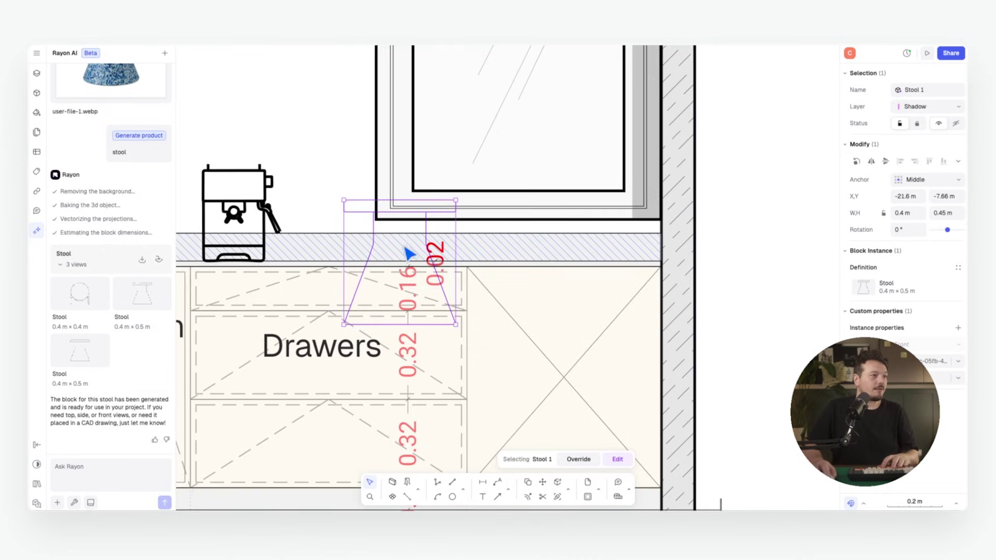
{"action": "key", "text": "m"}
{"action": "left_click", "coordinate": [404, 274]}
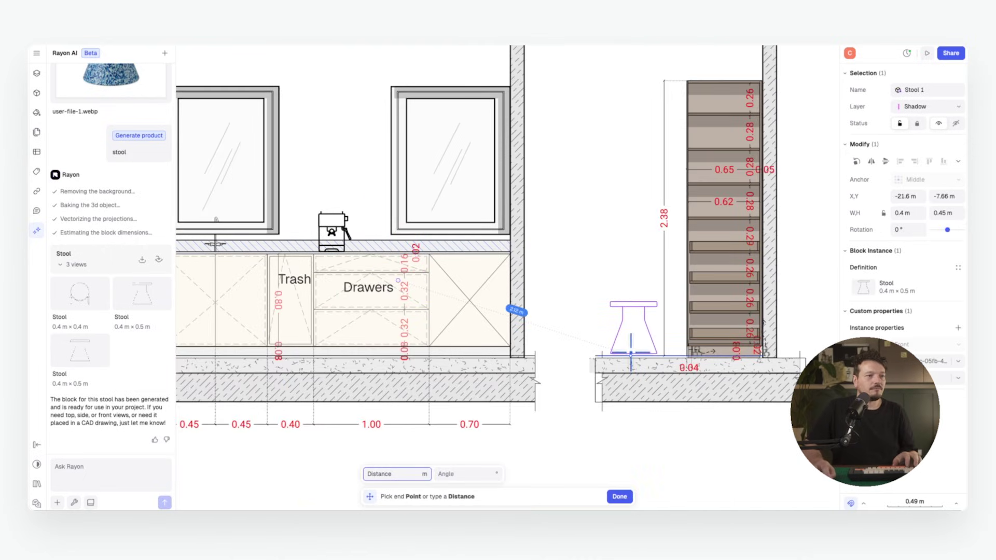
{"action": "left_click", "coordinate": [629, 354]}
Step: Give both stool paths a 0.18 mm stroke, then show the model's blocks
{"action": "left_click", "coordinate": [646, 310]}
{"action": "scroll", "coordinate": [581, 270], "scroll_direction": "up", "scroll_amount": 5}
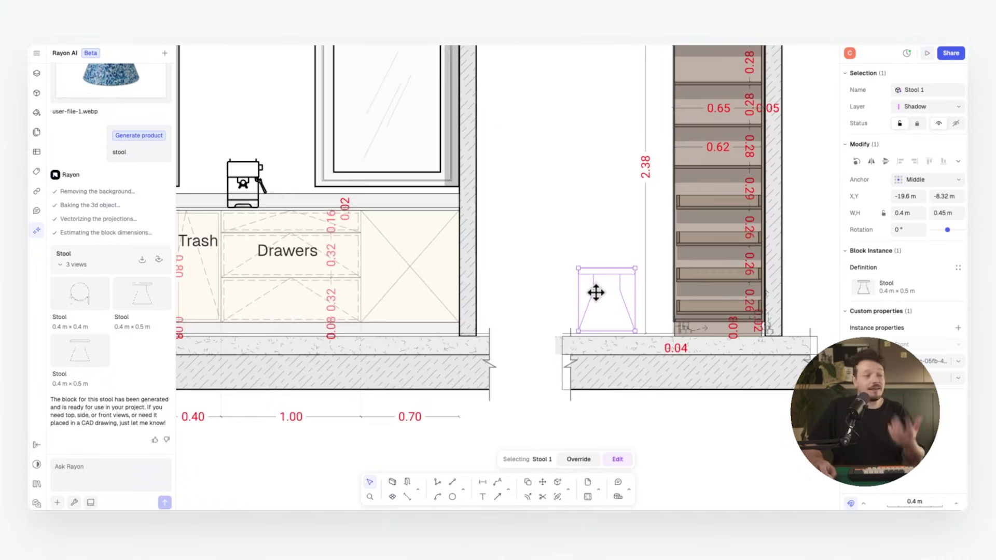
{"action": "double_click", "coordinate": [597, 281]}
{"action": "left_click_drag", "start_coordinate": [521, 233], "coordinate": [677, 348]}
{"action": "left_click", "coordinate": [941, 338]}
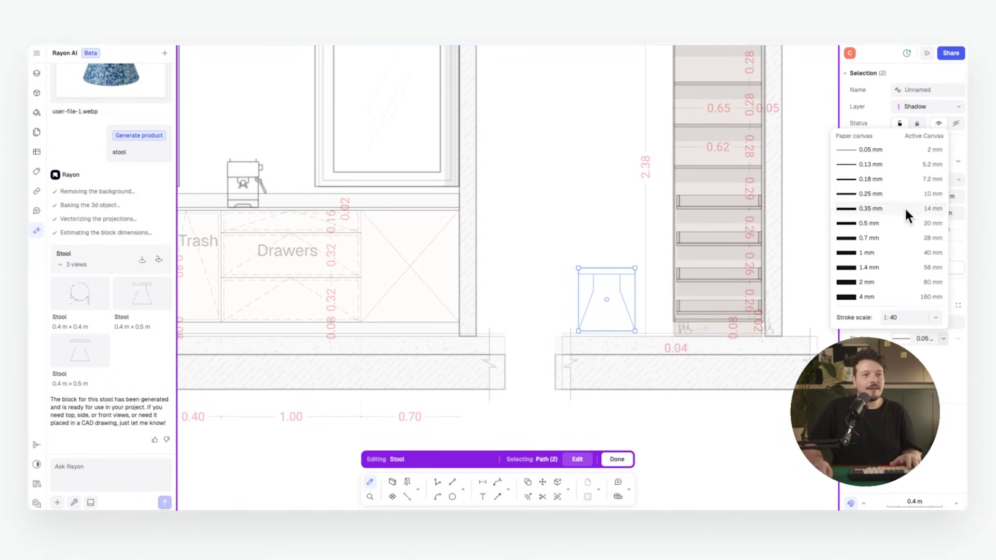
{"action": "left_click", "coordinate": [882, 179]}
{"action": "left_click", "coordinate": [529, 193]}
{"action": "key", "text": "Escape"}
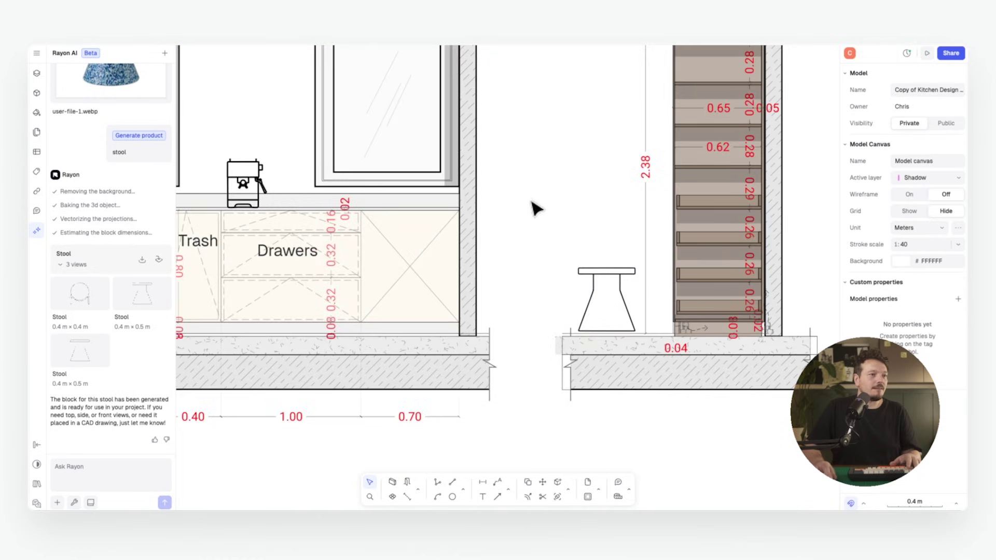
{"action": "scroll", "coordinate": [534, 207], "scroll_direction": "up", "scroll_amount": 2}
{"action": "left_click", "coordinate": [35, 95]}
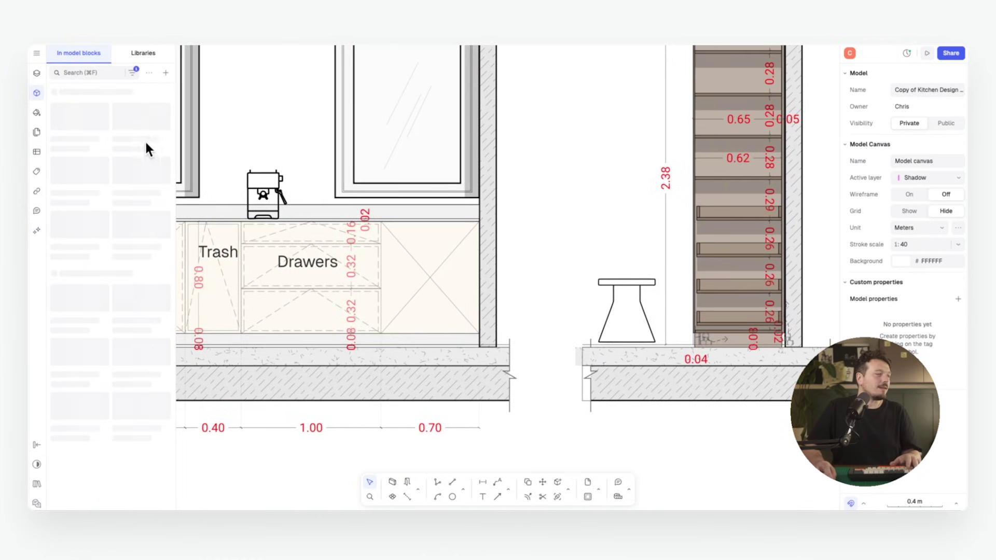
Step: Browse the In model blocks grid, then scroll through the Rayon furniture libraries
{"action": "left_click", "coordinate": [625, 283]}
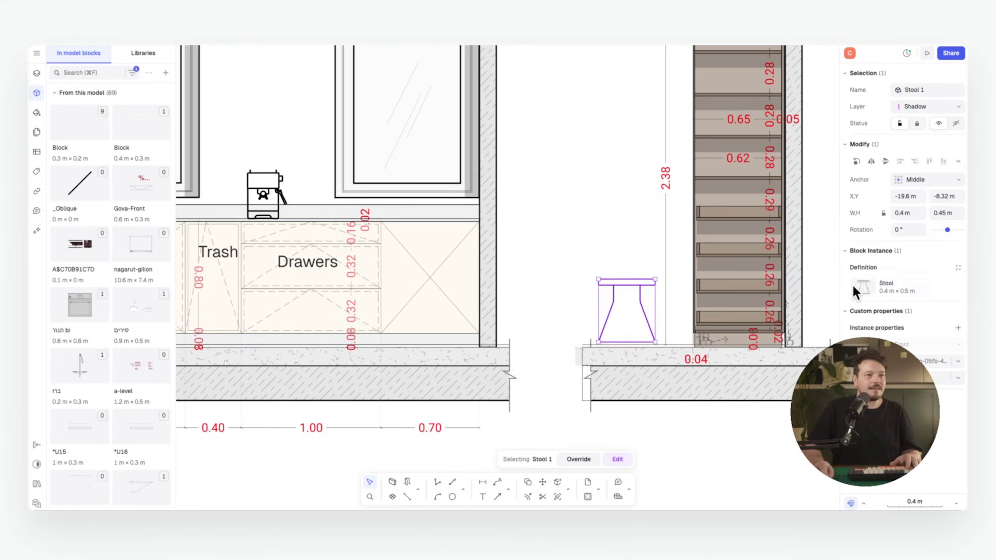
{"action": "scroll", "coordinate": [108, 278], "scroll_direction": "down", "scroll_amount": 10}
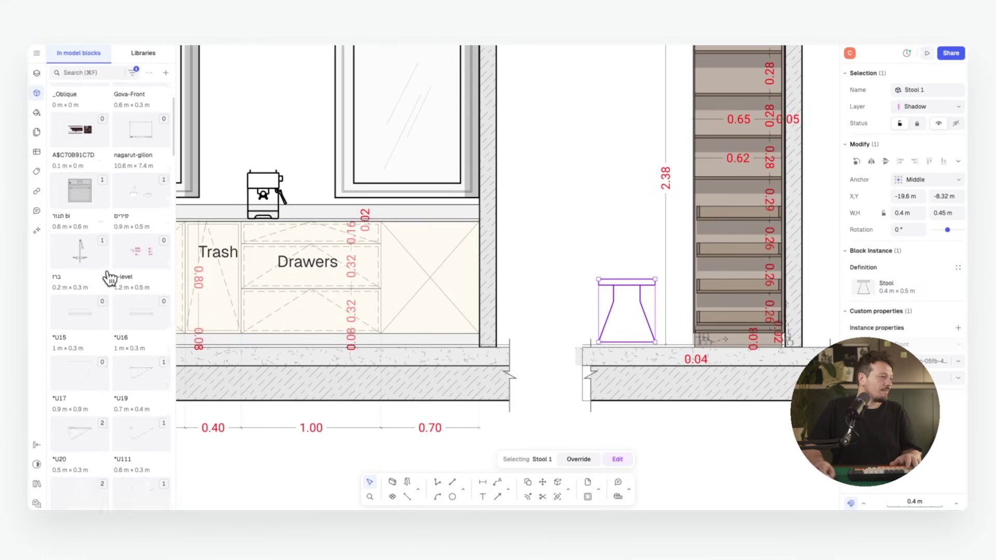
{"action": "scroll", "coordinate": [109, 278], "scroll_direction": "down", "scroll_amount": 2}
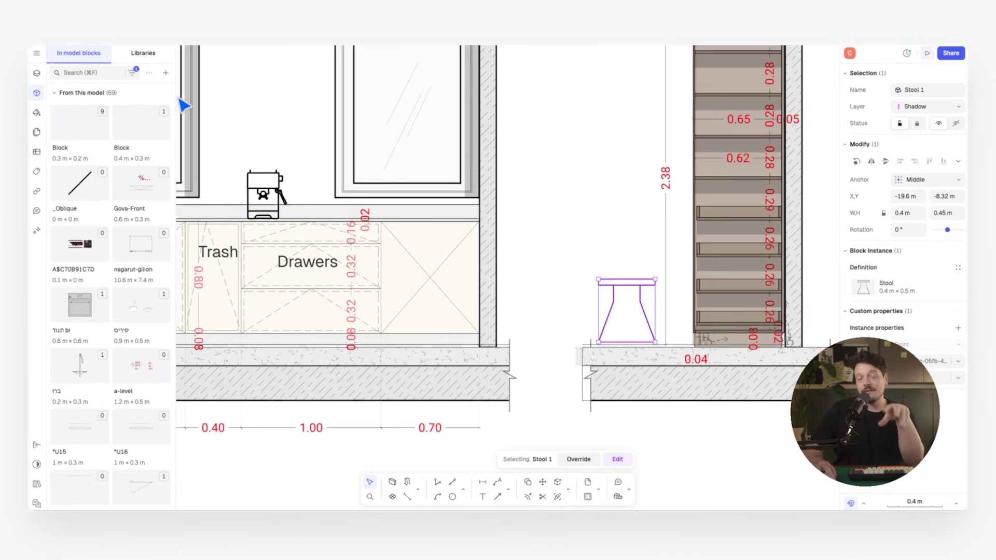
{"action": "left_click", "coordinate": [139, 53]}
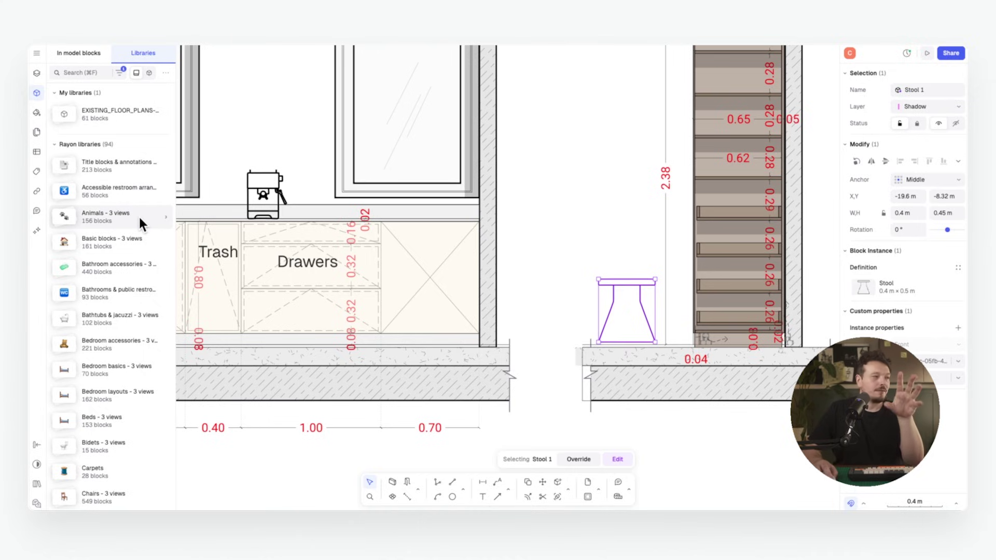
{"action": "scroll", "coordinate": [138, 215], "scroll_direction": "down", "scroll_amount": 3}
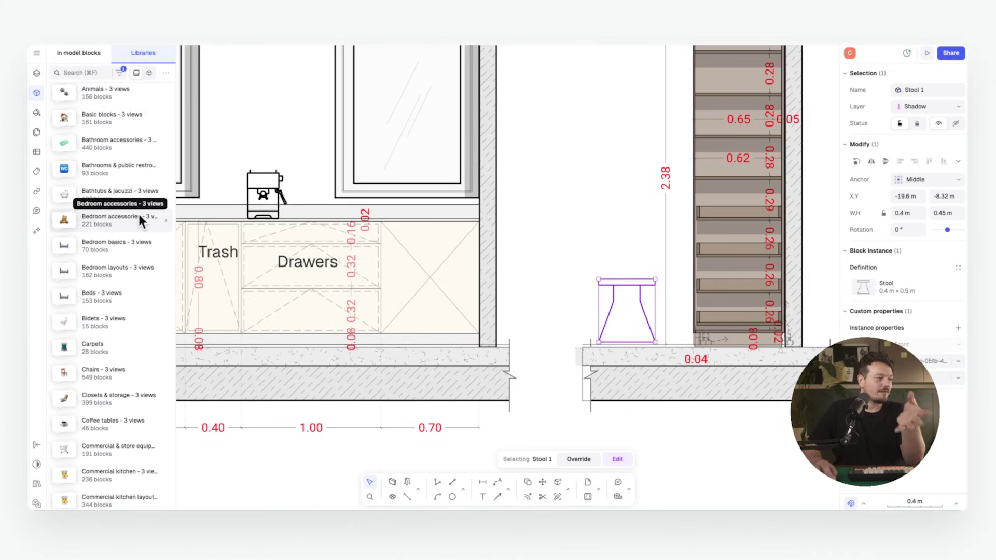
{"action": "scroll", "coordinate": [138, 212], "scroll_direction": "down", "scroll_amount": 2}
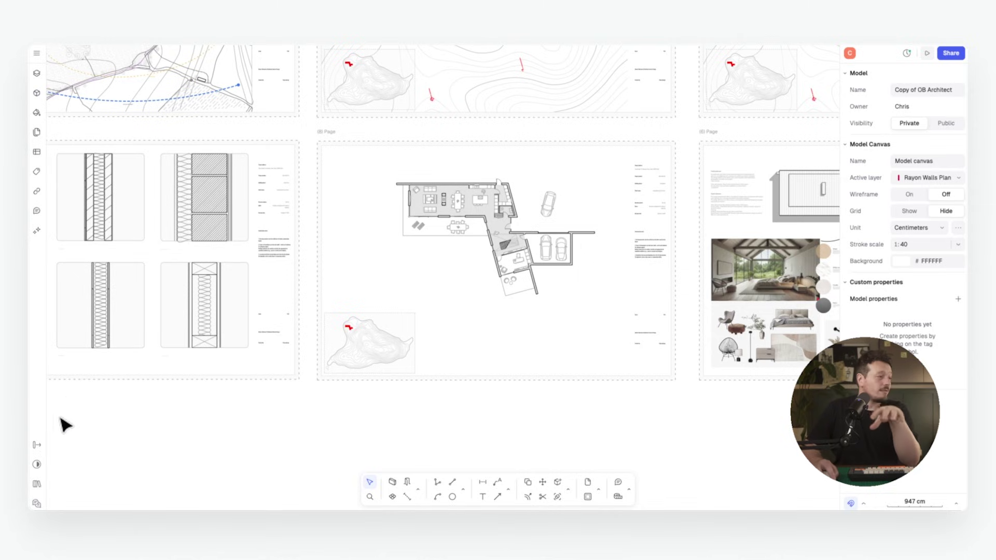
Step: Pick the Stylize > Render workflow in the AI chat
{"action": "left_click", "coordinate": [36, 230]}
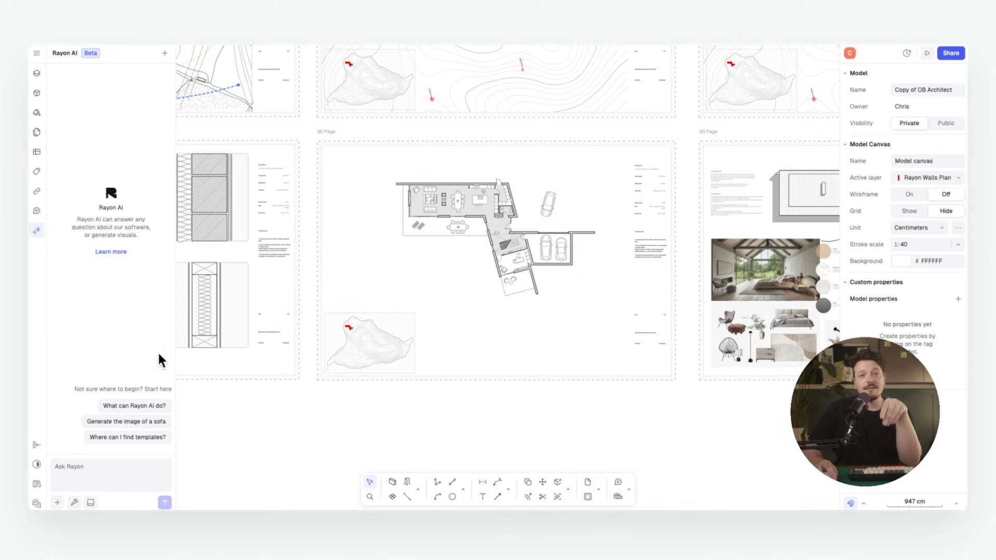
{"action": "left_click", "coordinate": [73, 502]}
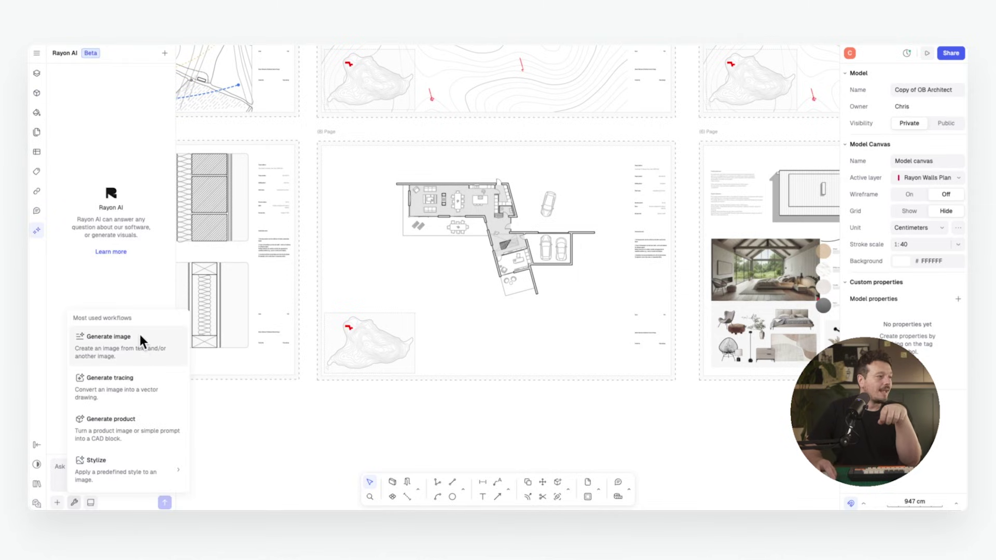
{"action": "mouse_move", "coordinate": [161, 466]}
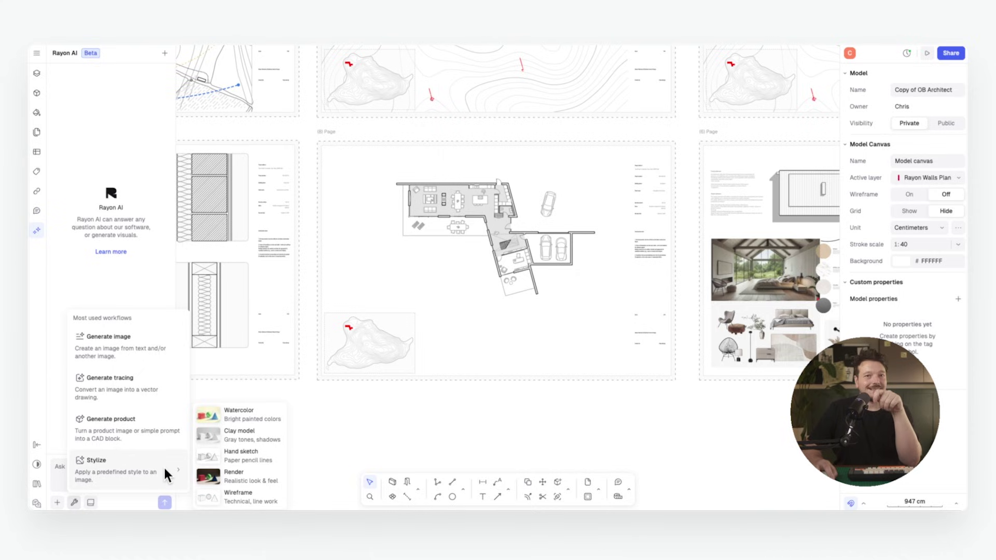
{"action": "left_click", "coordinate": [257, 484]}
Step: Capture a screenshot around the floor plan and send it for rendering
{"action": "left_click", "coordinate": [120, 469]}
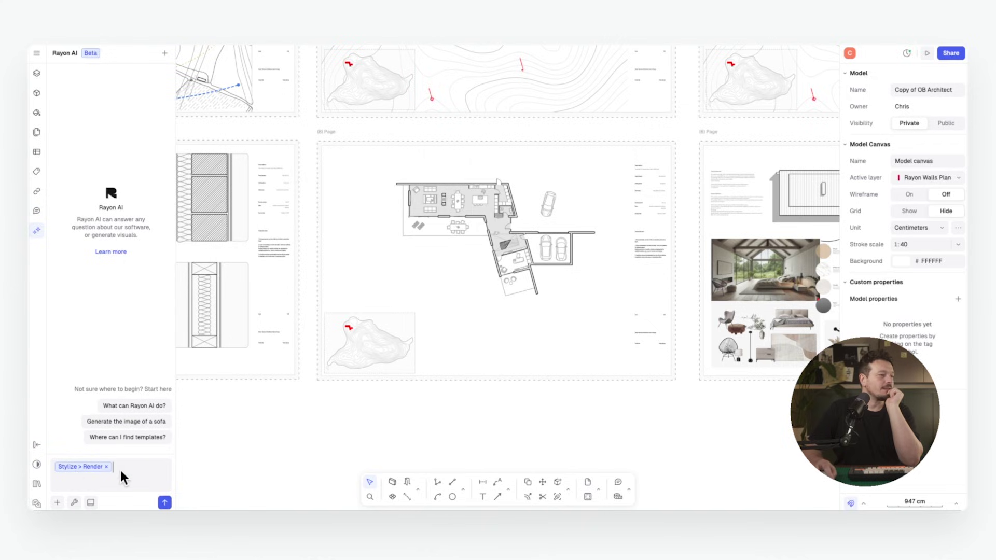
{"action": "left_click", "coordinate": [58, 503]}
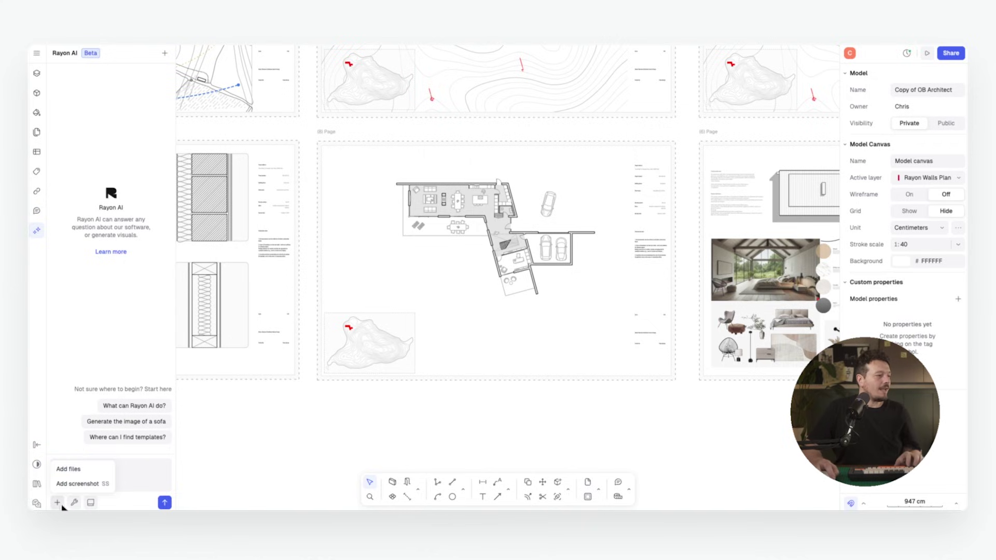
{"action": "left_click", "coordinate": [88, 483]}
{"action": "scroll", "coordinate": [474, 251], "scroll_direction": "up", "scroll_amount": 6}
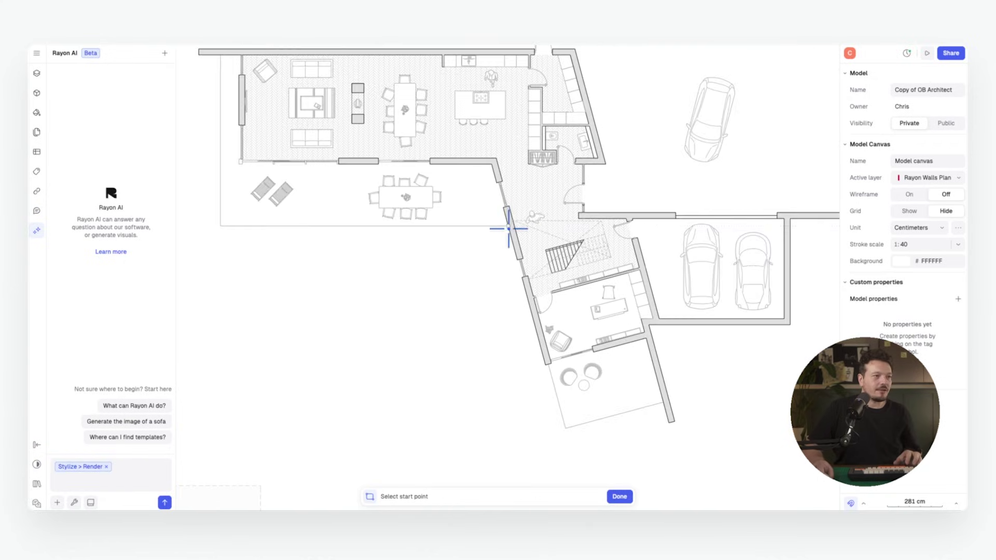
{"action": "scroll", "coordinate": [482, 231], "scroll_direction": "right", "scroll_amount": 2}
{"action": "left_click", "coordinate": [243, 84]}
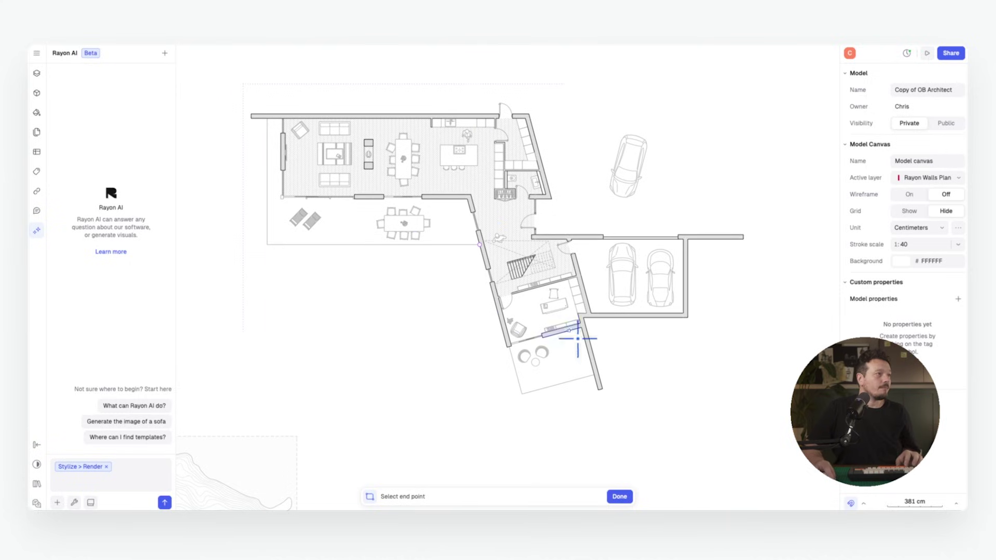
{"action": "left_click", "coordinate": [751, 410]}
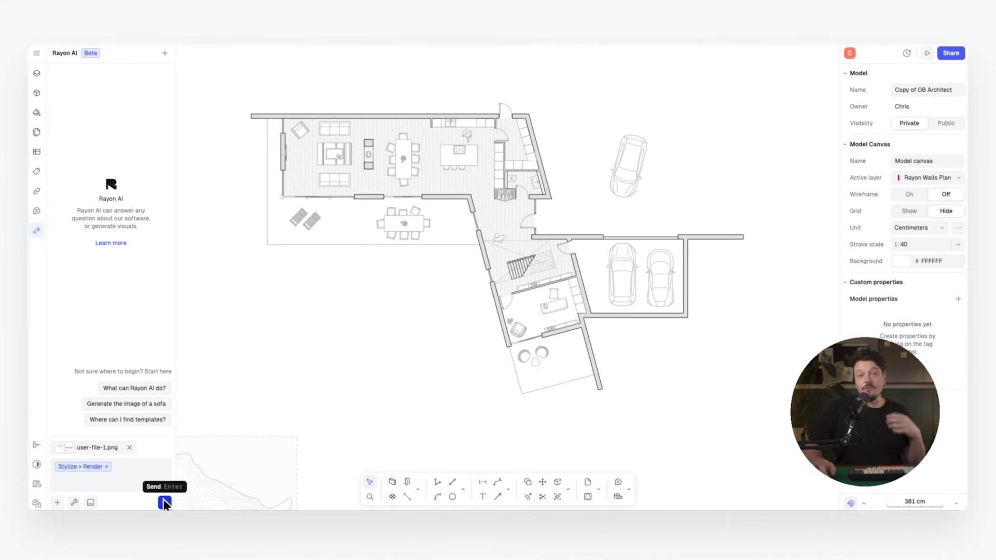
{"action": "left_click", "coordinate": [165, 502]}
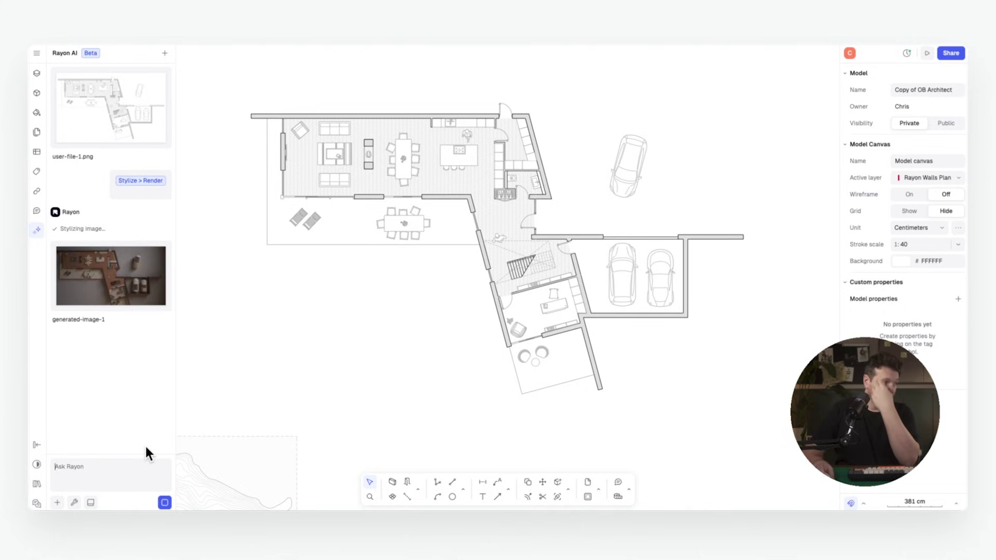
Step: Insert generated-image-1 below the floor plan, enlarged to about 2173 × 1174 cm
{"action": "left_click", "coordinate": [120, 279]}
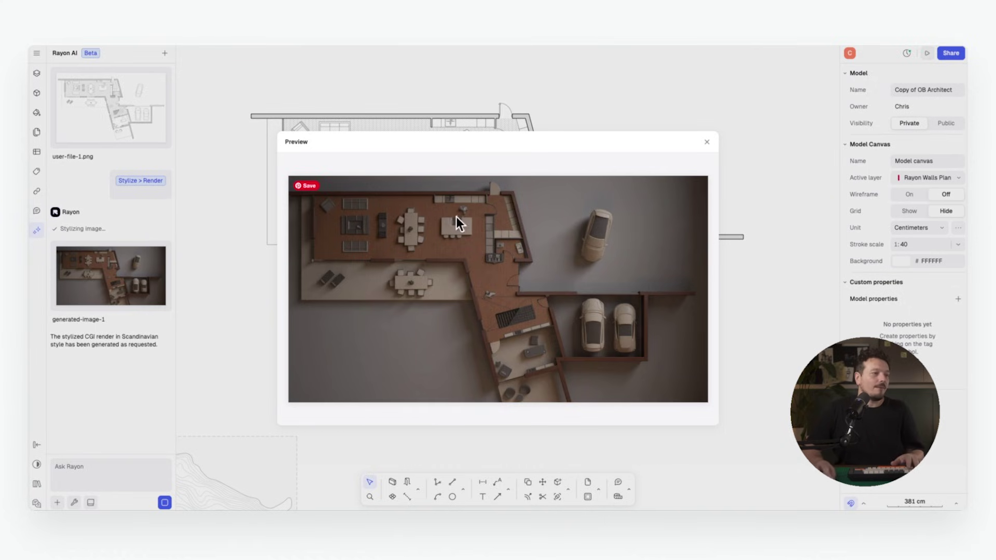
{"action": "left_click", "coordinate": [707, 143]}
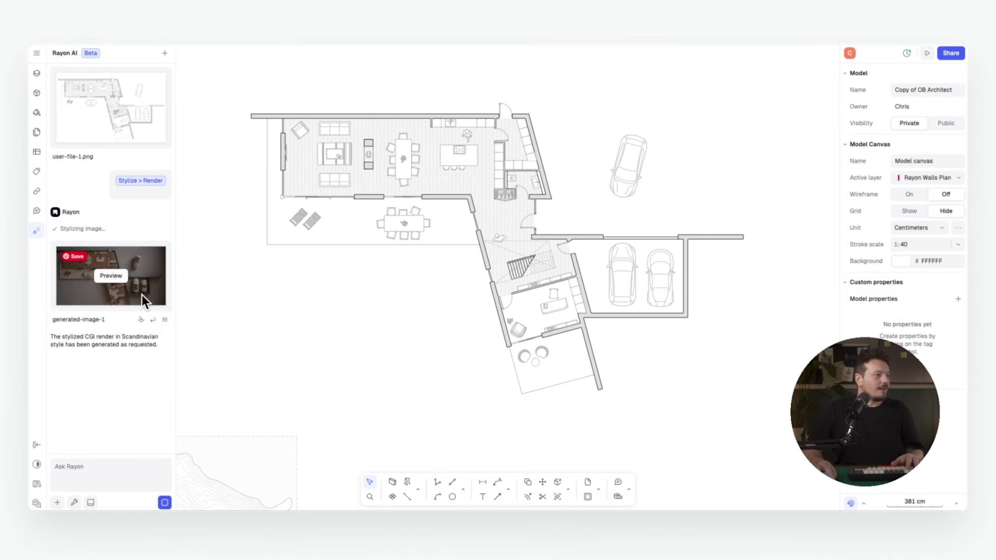
{"action": "left_click", "coordinate": [142, 318]}
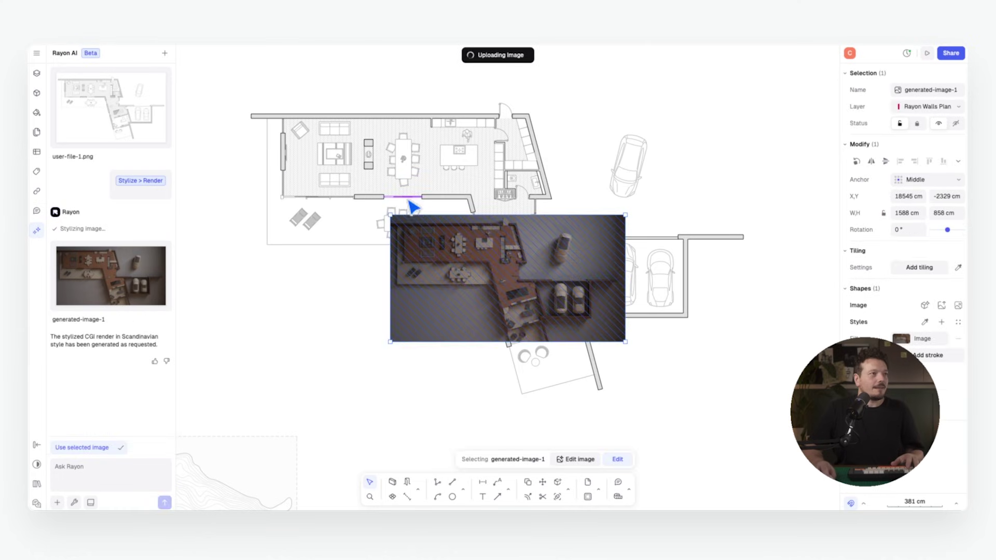
{"action": "scroll", "coordinate": [421, 209], "scroll_direction": "down", "scroll_amount": 5}
{"action": "left_click_drag", "start_coordinate": [452, 249], "coordinate": [423, 348]}
{"action": "left_click_drag", "start_coordinate": [486, 308], "coordinate": [589, 325]}
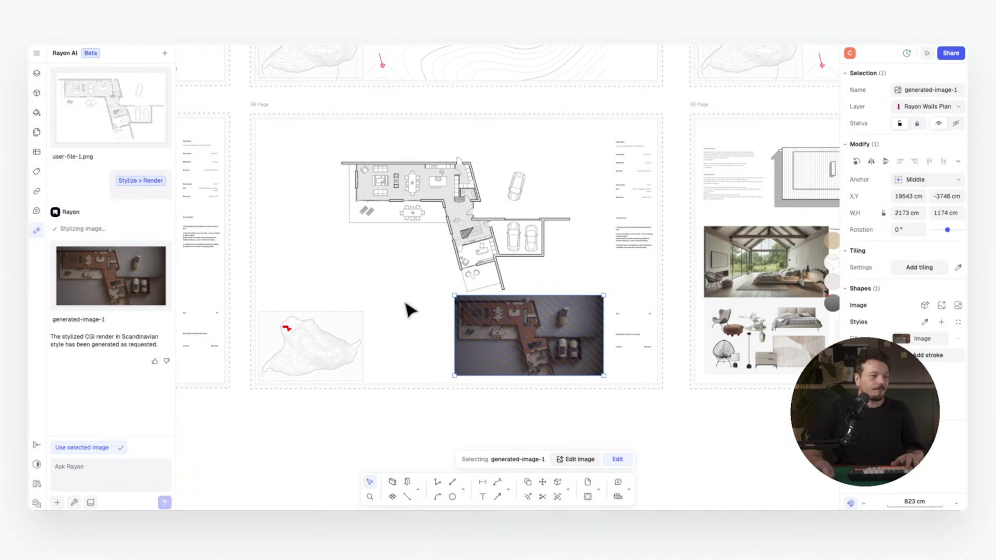
{"action": "left_click", "coordinate": [409, 309]}
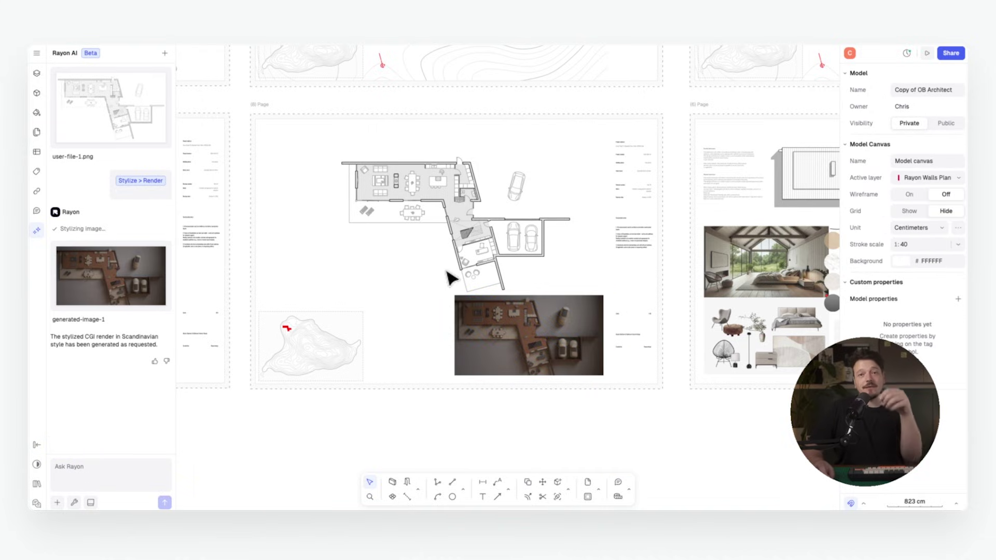
{"action": "scroll", "coordinate": [419, 280], "scroll_direction": "up", "scroll_amount": 5, "text": "ctrl"}
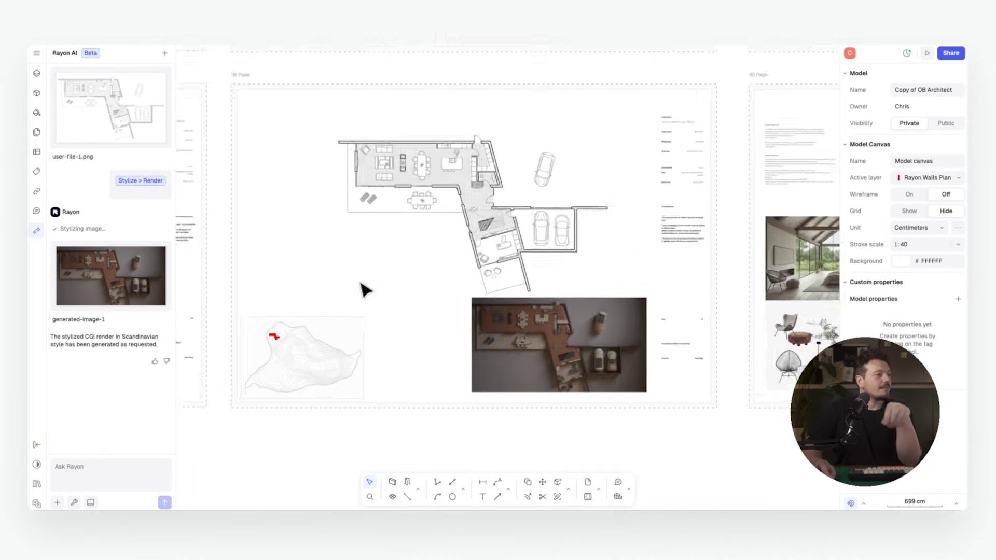
{"action": "middle_click_drag", "start_coordinate": [398, 261], "coordinate": [385, 279]}
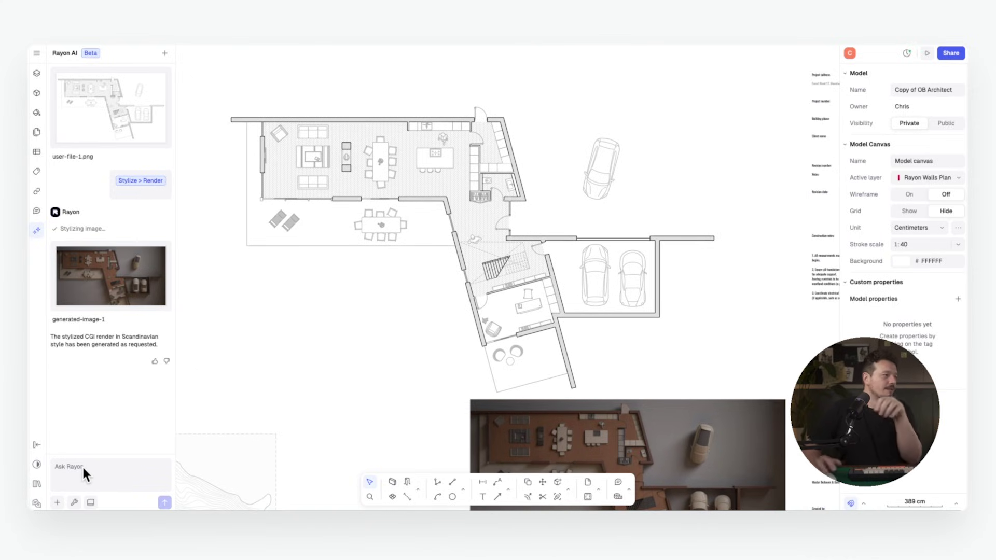
Step: Ask Rayon to brighten the render, add a wooden background and remove the cars
{"action": "type", "text": "make the image brighter, add a wooden background and remove cars from image"}
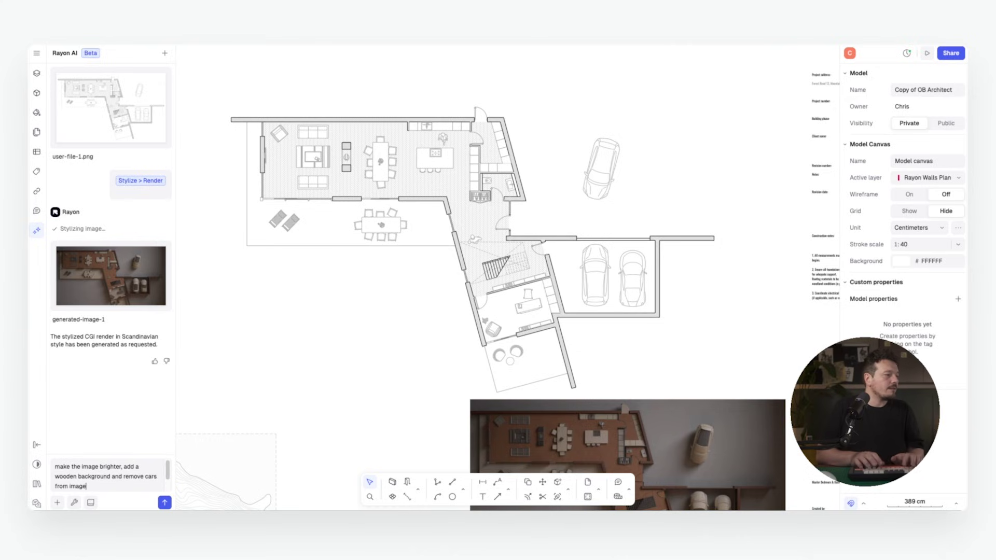
{"action": "key", "text": "Return"}
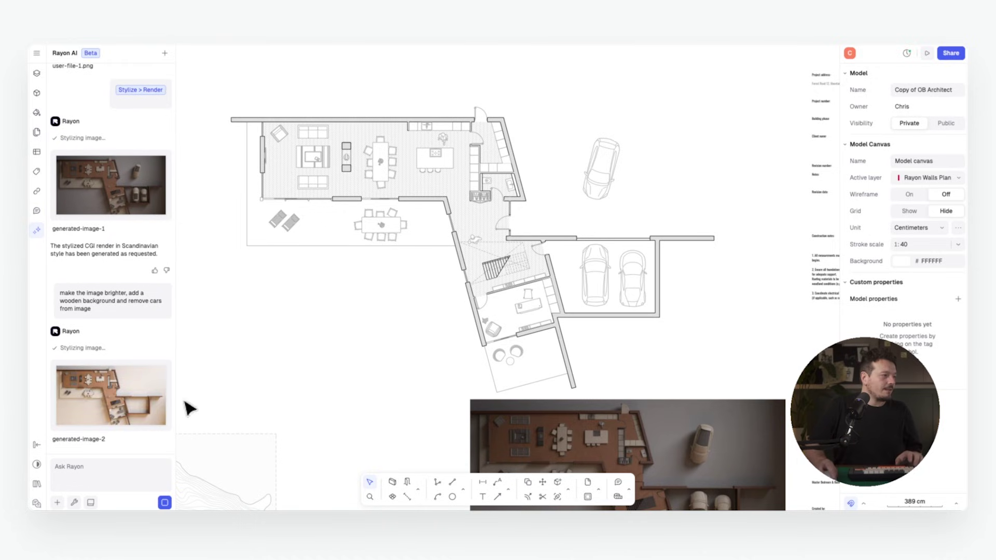
{"action": "left_click", "coordinate": [111, 400]}
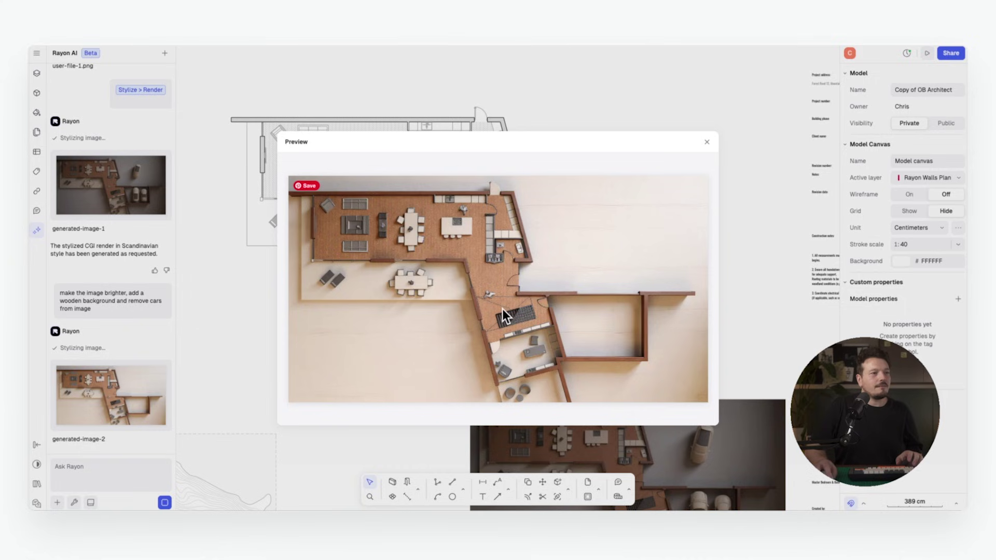
{"action": "left_click", "coordinate": [707, 143]}
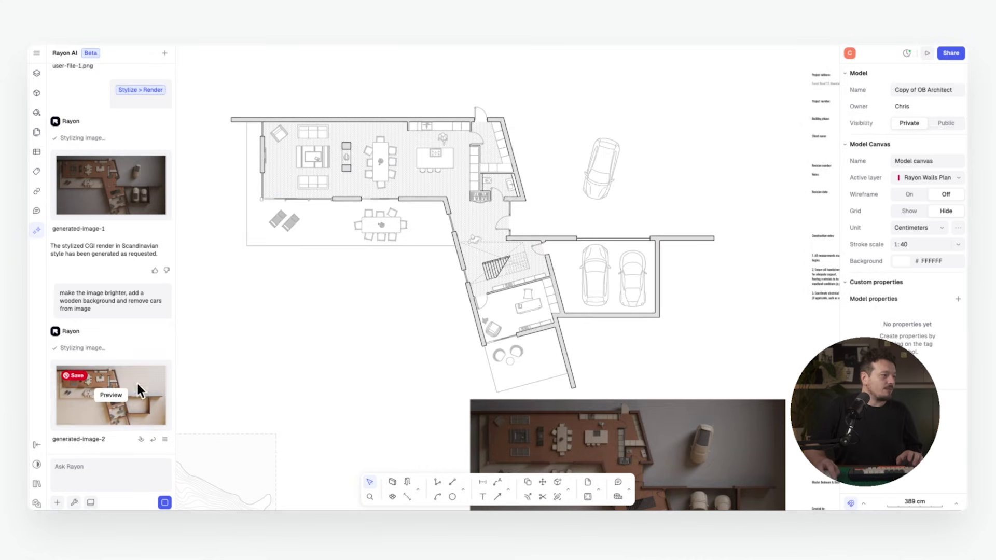
Step: Insert generated-image-2 on the floor-plan sheet at about 1960 × 1059 cm, then pan to the elevation
{"action": "left_click", "coordinate": [140, 439]}
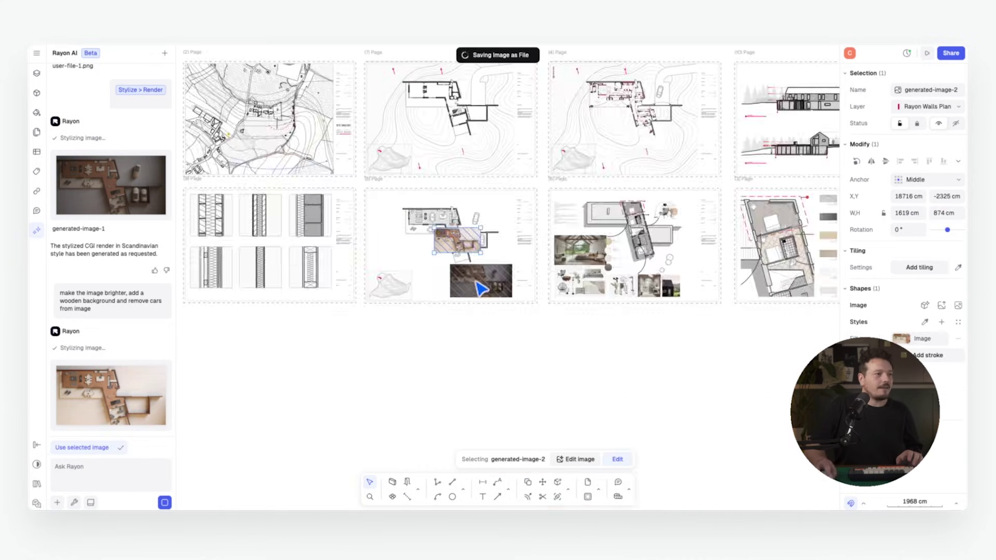
{"action": "left_click_drag", "start_coordinate": [631, 325], "coordinate": [629, 341]}
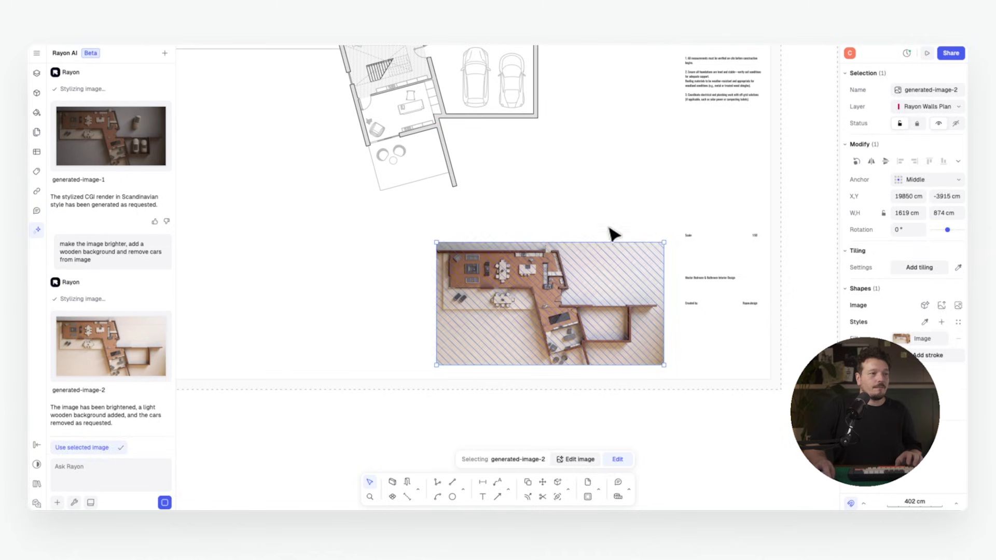
{"action": "left_click_drag", "start_coordinate": [435, 242], "coordinate": [389, 216]}
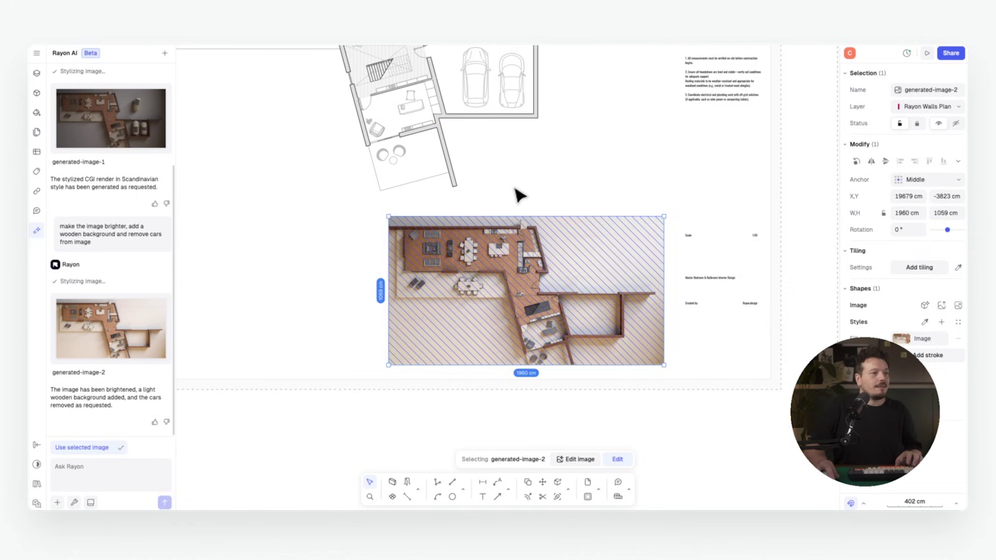
{"action": "left_click", "coordinate": [521, 200]}
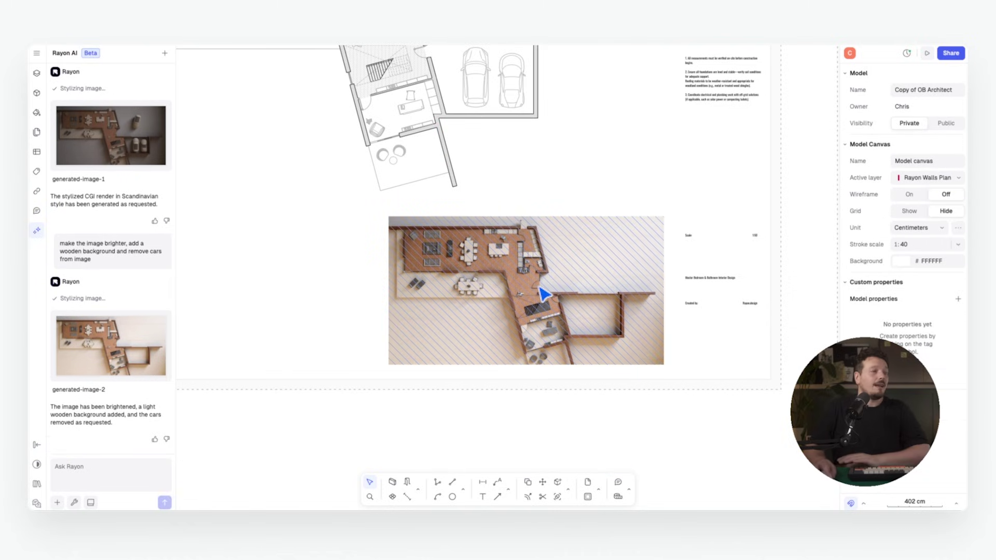
{"action": "scroll", "coordinate": [296, 282], "scroll_direction": "down", "scroll_amount": 5}
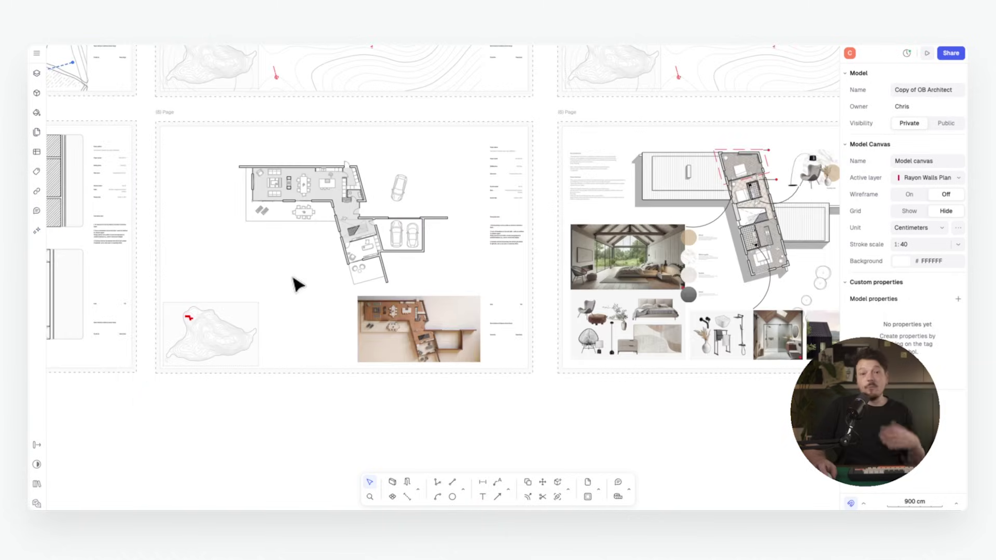
{"action": "middle_click_drag", "start_coordinate": [467, 229], "coordinate": [455, 244]}
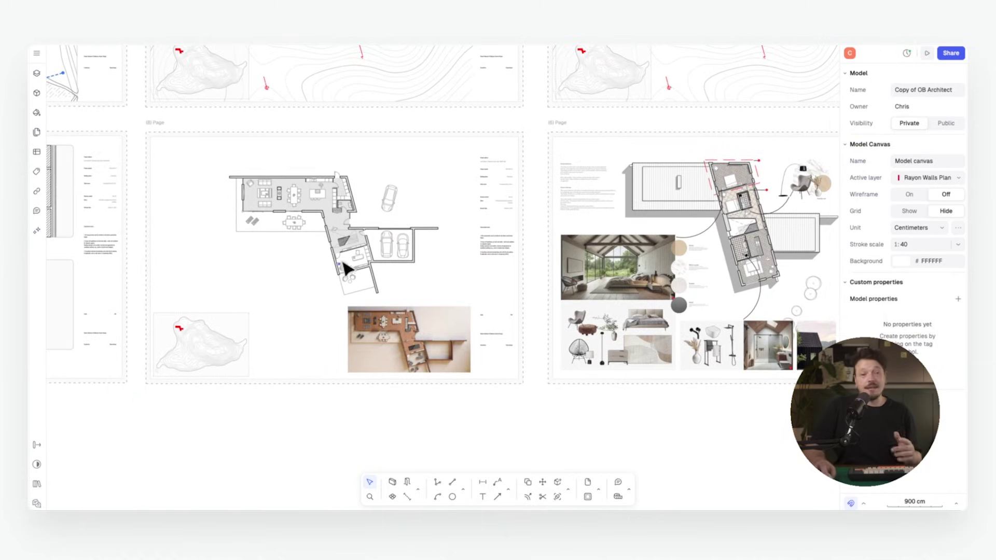
{"action": "scroll", "coordinate": [493, 251], "scroll_direction": "right", "scroll_amount": 5}
{"action": "scroll", "coordinate": [249, 282], "scroll_direction": "up", "scroll_amount": 5}
{"action": "scroll", "coordinate": [435, 283], "scroll_direction": "up", "scroll_amount": 4}
{"action": "scroll", "coordinate": [434, 283], "scroll_direction": "up", "scroll_amount": 3}
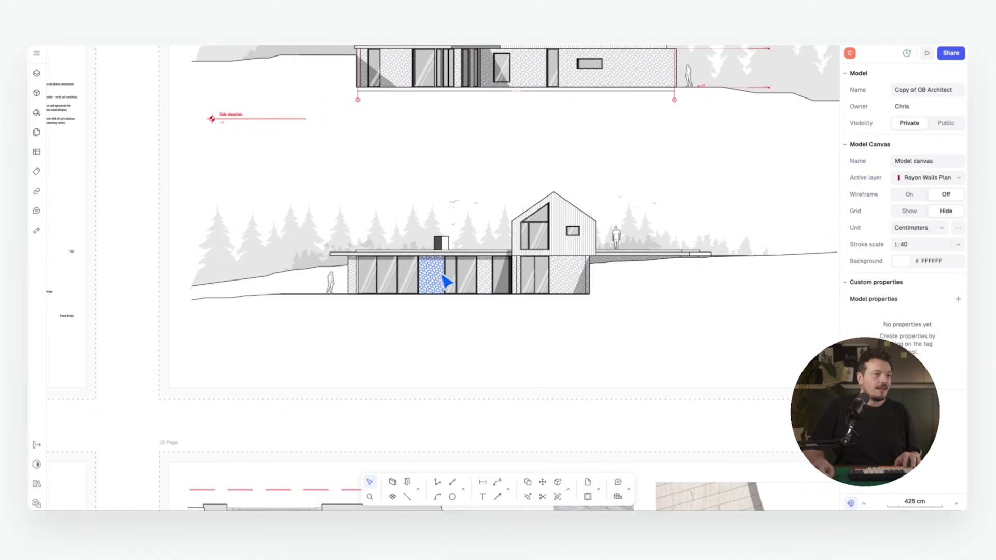
Step: Render a screenshot of the side elevation with Stylize > Render and review the mountain-forest CGI result
{"action": "left_click", "coordinate": [36, 231]}
{"action": "left_click", "coordinate": [74, 502]}
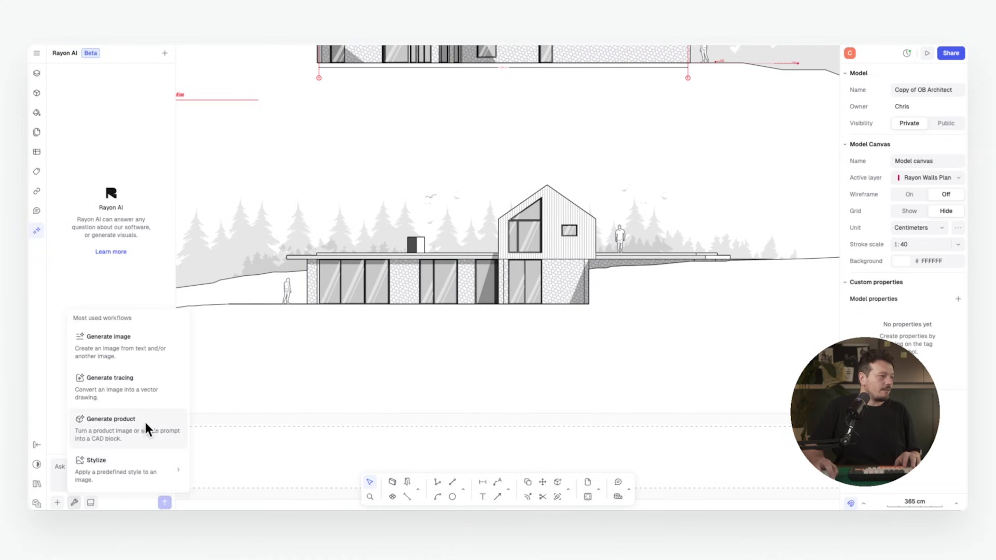
{"action": "mouse_move", "coordinate": [145, 482]}
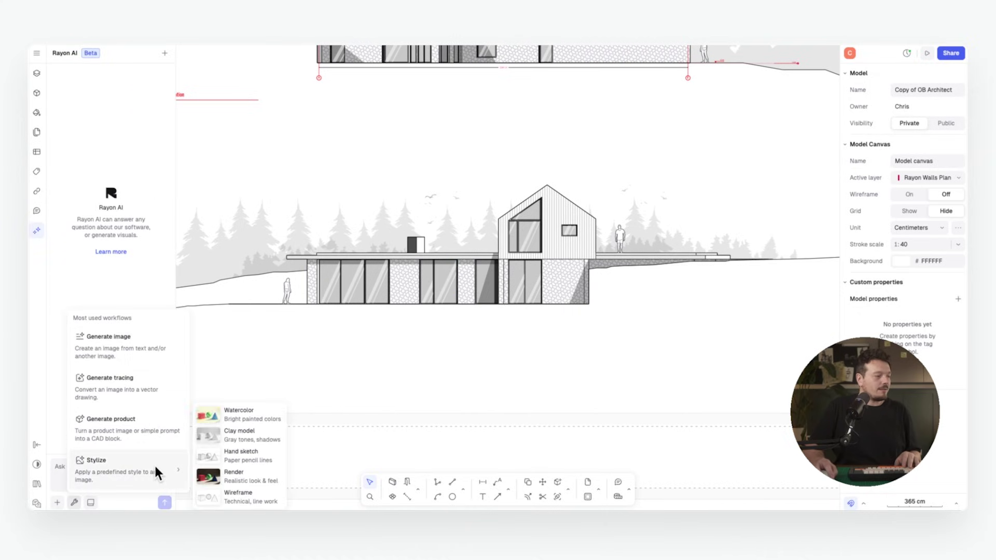
{"action": "left_click", "coordinate": [255, 473]}
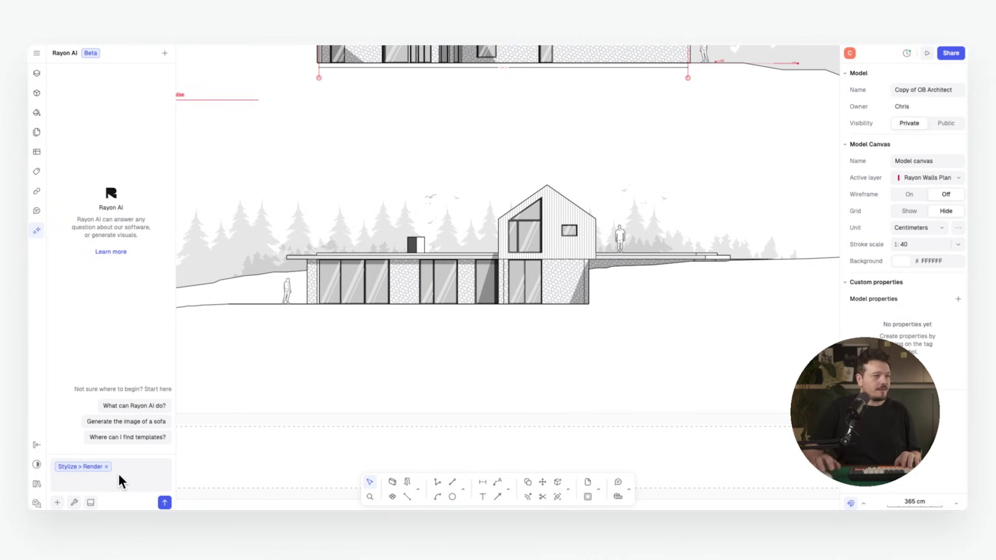
{"action": "left_click", "coordinate": [57, 503]}
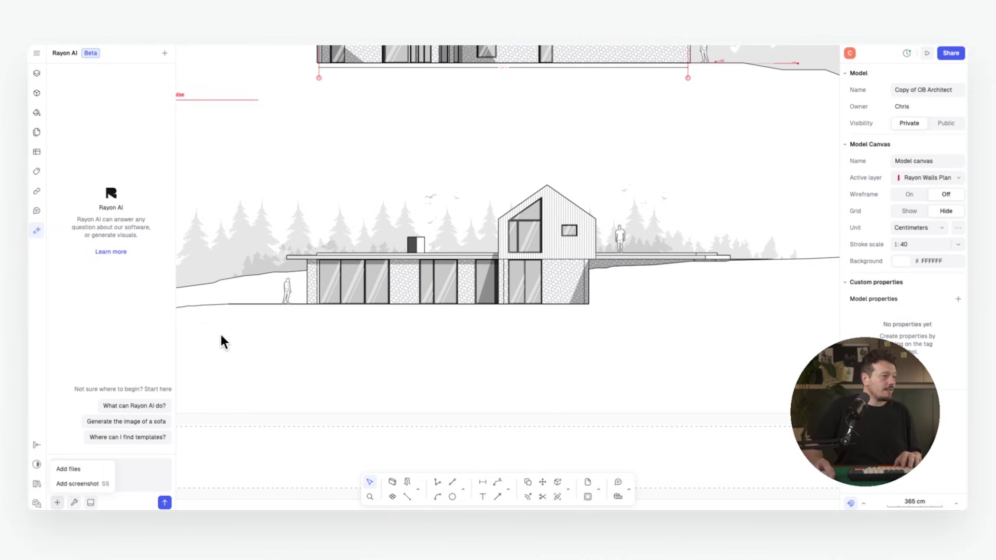
{"action": "left_click", "coordinate": [78, 484]}
{"action": "left_click", "coordinate": [182, 129]}
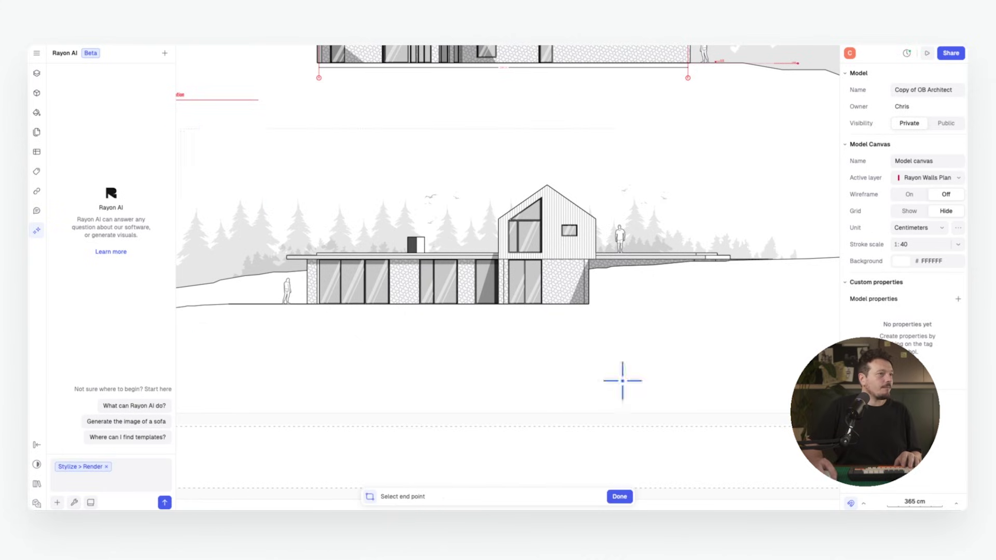
{"action": "left_click", "coordinate": [826, 359]}
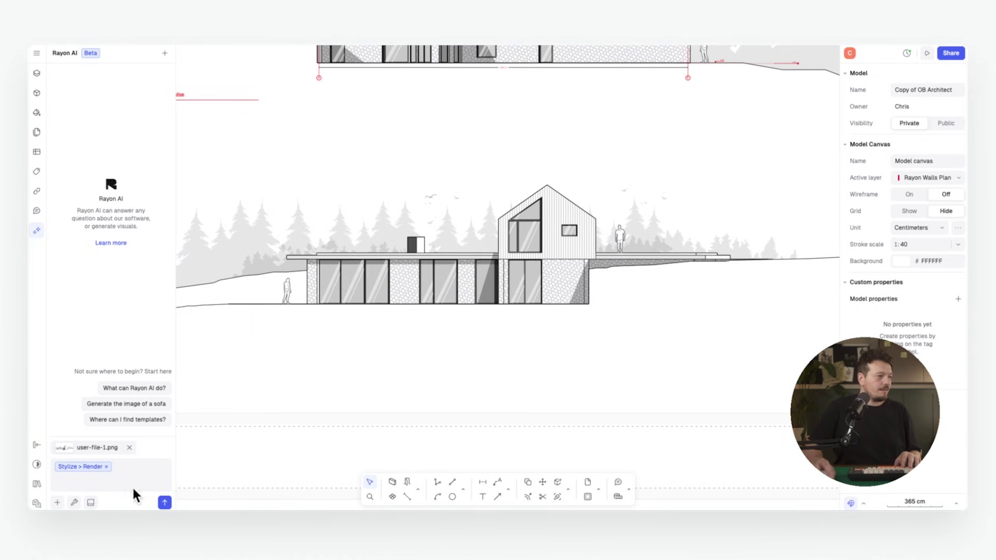
{"action": "left_click", "coordinate": [165, 503]}
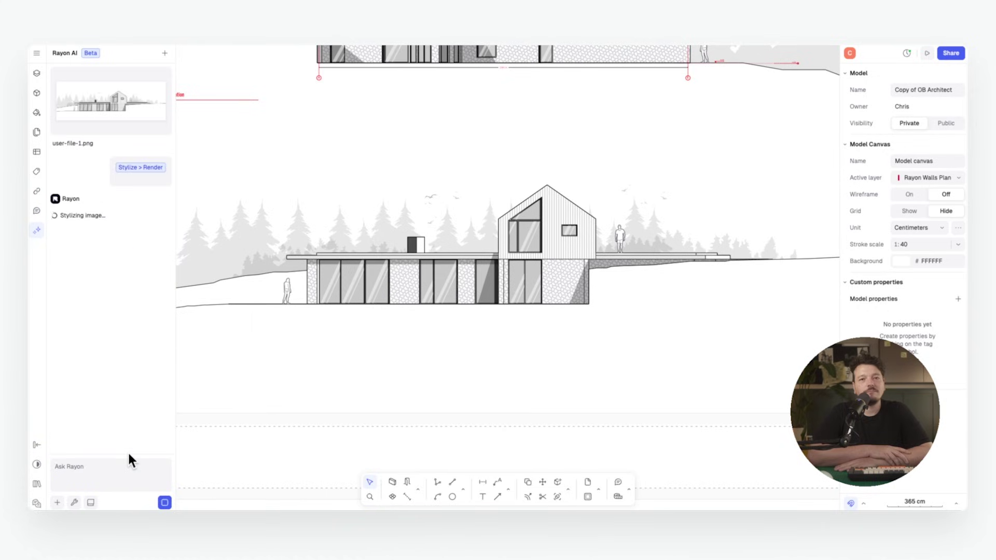
{"action": "left_click", "coordinate": [111, 261]}
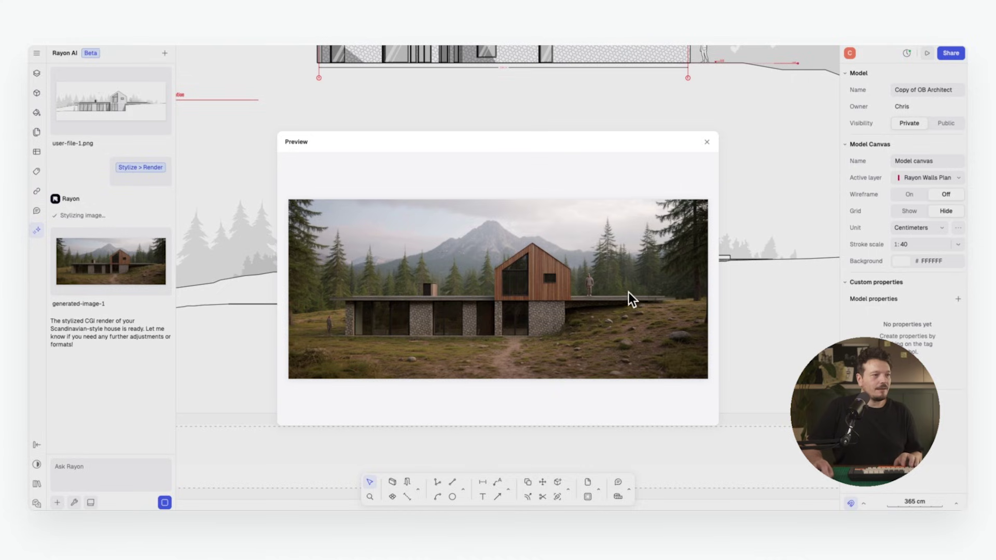
{"action": "left_click", "coordinate": [708, 141]}
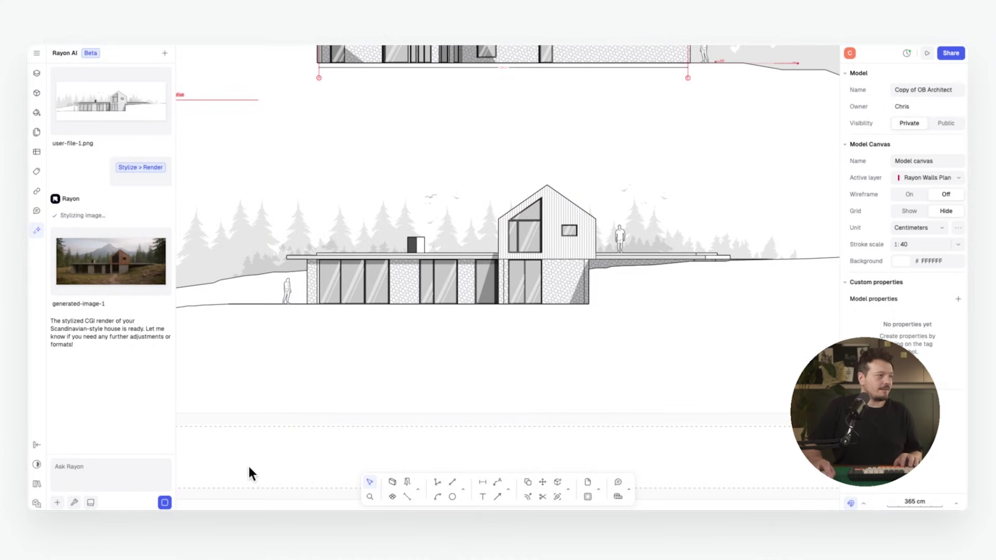
Step: Ask Rayon to brighten the render and use black stained timber cladding
{"action": "type", "text": "Brighten the image, change the wooden cladding for black stained timber"}
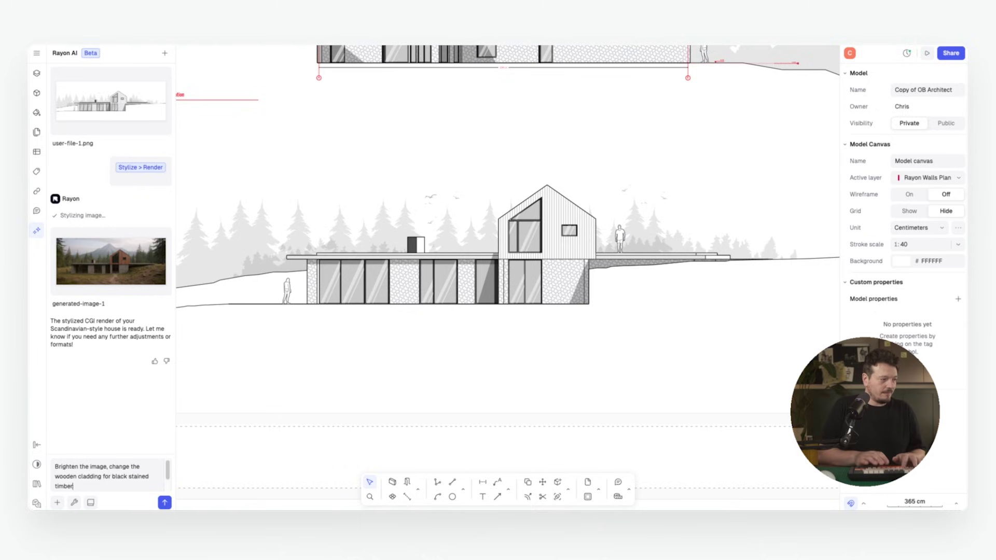
{"action": "key", "text": "Return"}
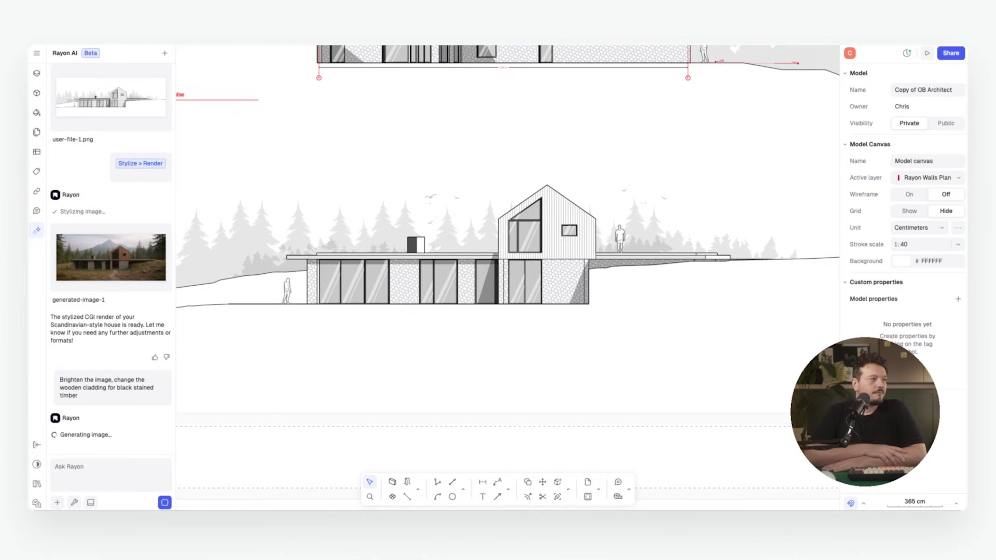
{"action": "left_click", "coordinate": [105, 387]}
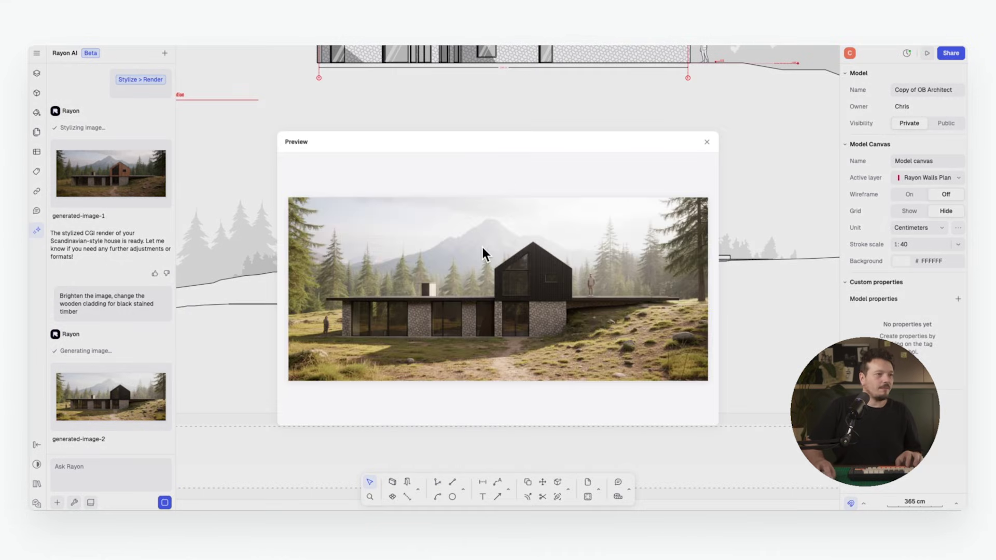
{"action": "left_click", "coordinate": [707, 141]}
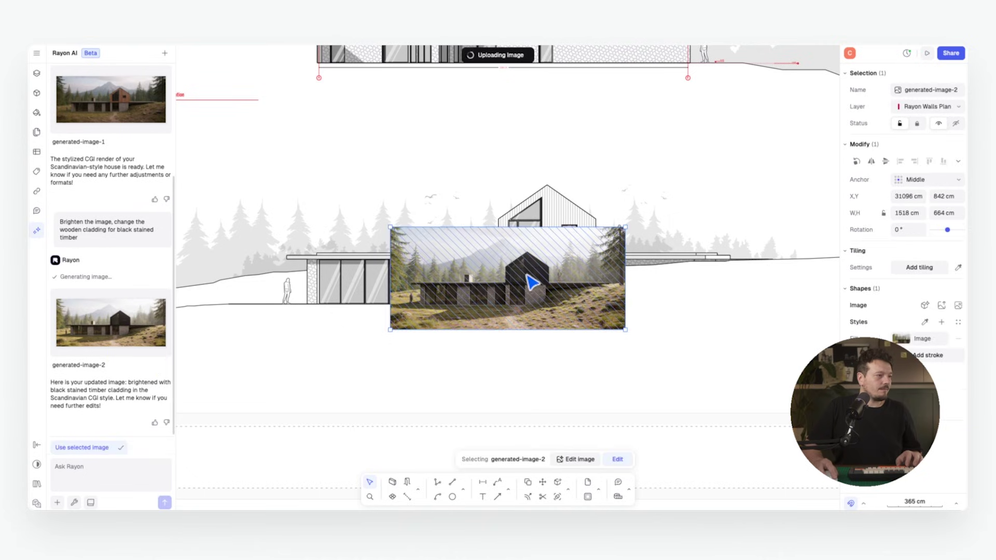
Step: Place the black-timber render below and right of the elevation, then look over the sheets
{"action": "middle_click_drag", "start_coordinate": [530, 282], "coordinate": [425, 282]}
{"action": "scroll", "coordinate": [425, 283], "scroll_direction": "down", "scroll_amount": 3}
{"action": "left_click_drag", "start_coordinate": [418, 301], "coordinate": [627, 347]}
{"action": "left_click", "coordinate": [804, 322]}
{"action": "scroll", "coordinate": [722, 349], "scroll_direction": "up", "scroll_amount": 5}
{"action": "scroll", "coordinate": [616, 303], "scroll_direction": "down", "scroll_amount": 2}
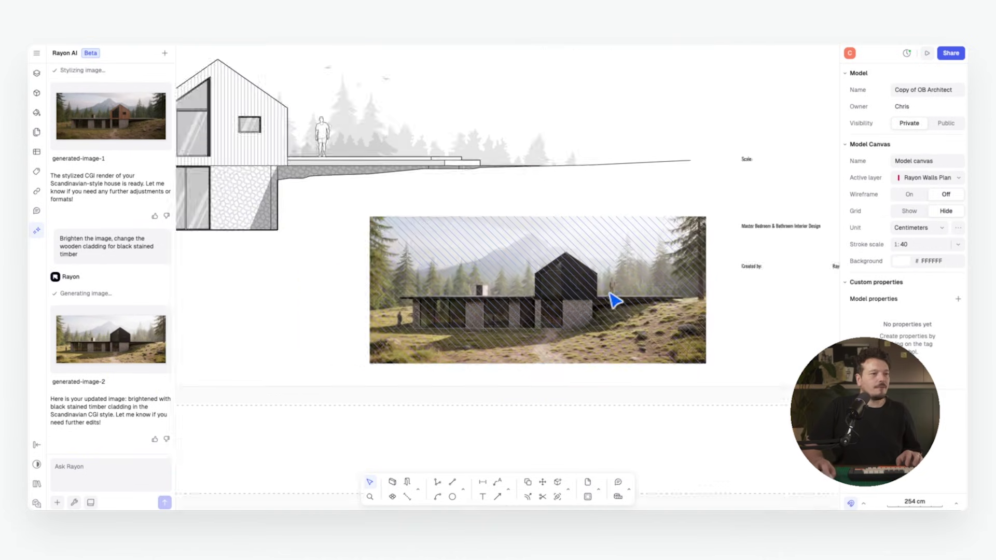
{"action": "scroll", "coordinate": [628, 303], "scroll_direction": "left", "scroll_amount": 2}
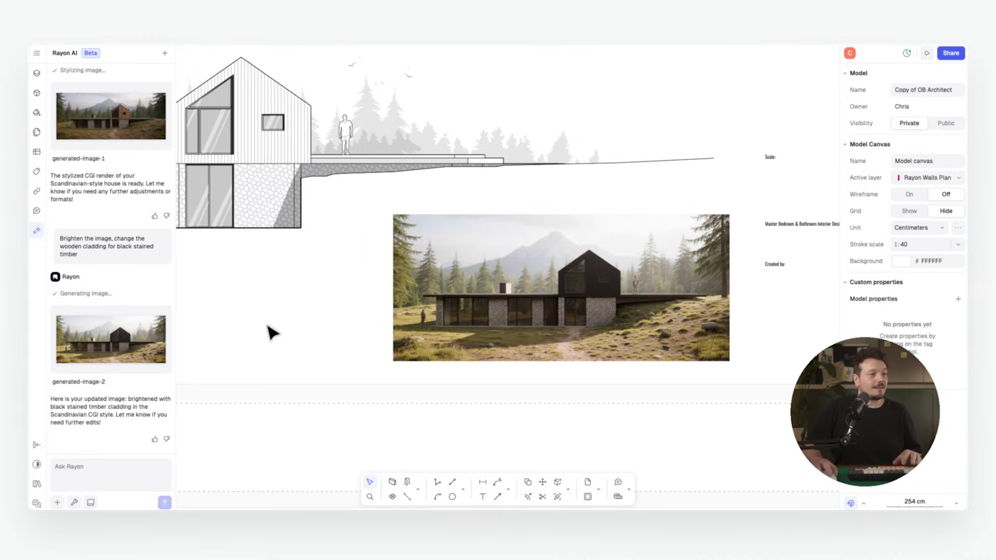
{"action": "scroll", "coordinate": [314, 314], "scroll_direction": "down", "scroll_amount": 3}
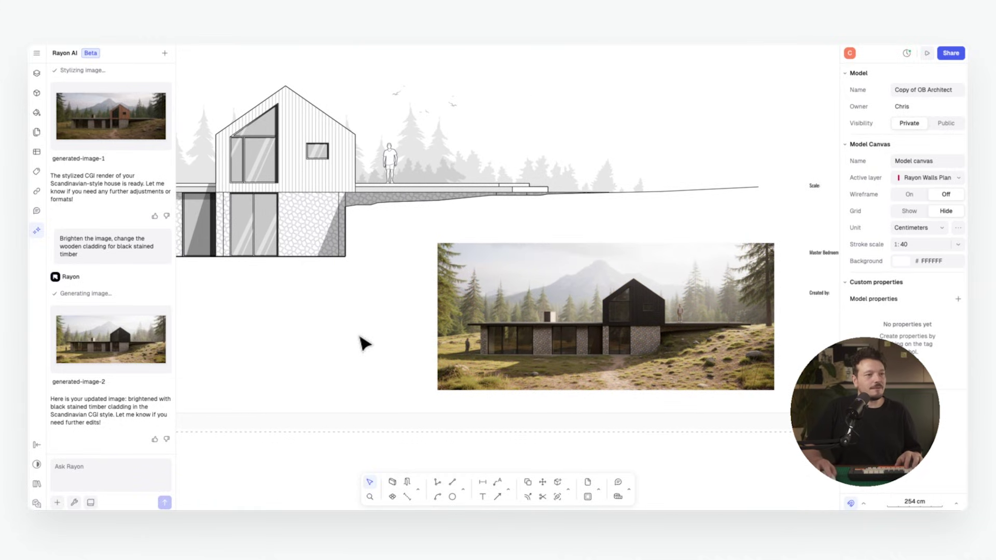
{"action": "scroll", "coordinate": [365, 342], "scroll_direction": "down", "scroll_amount": 2}
{"action": "scroll", "coordinate": [451, 337], "scroll_direction": "left", "scroll_amount": 3}
{"action": "scroll", "coordinate": [529, 350], "scroll_direction": "up", "scroll_amount": 10}
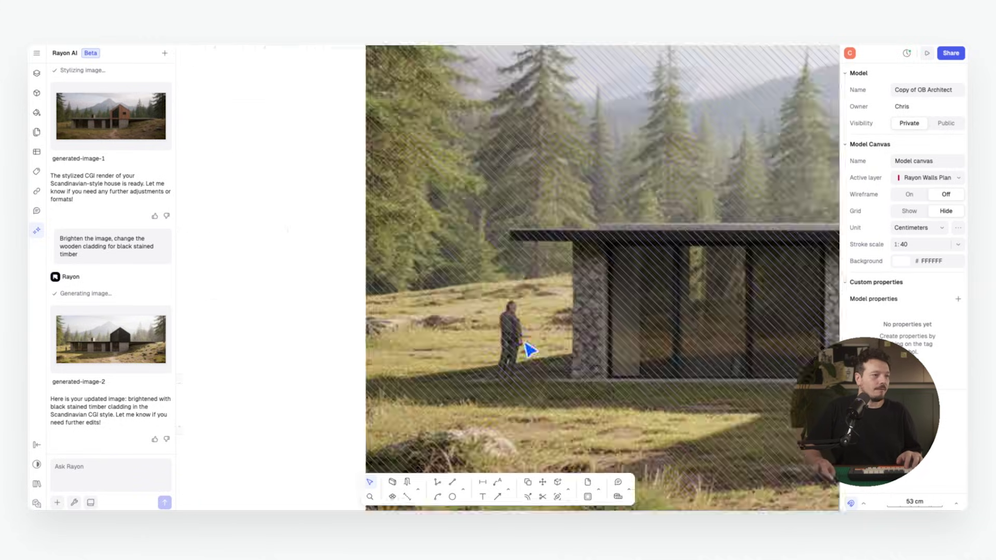
{"action": "scroll", "coordinate": [534, 311], "scroll_direction": "down", "scroll_amount": 5}
{"action": "scroll", "coordinate": [605, 291], "scroll_direction": "up", "scroll_amount": 3}
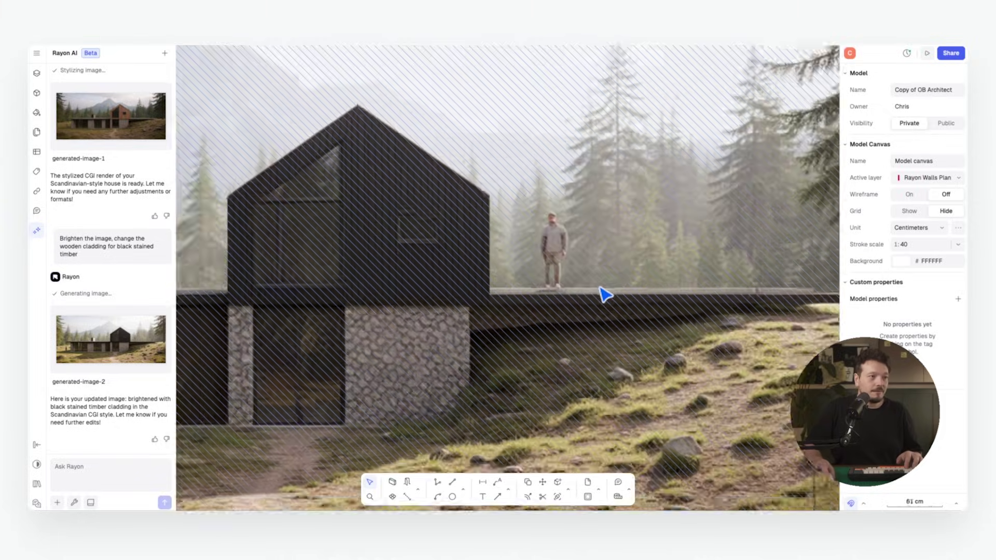
{"action": "scroll", "coordinate": [540, 332], "scroll_direction": "down", "scroll_amount": 6}
{"action": "scroll", "coordinate": [467, 332], "scroll_direction": "left", "scroll_amount": 3}
{"action": "scroll", "coordinate": [467, 332], "scroll_direction": "up", "scroll_amount": 1}
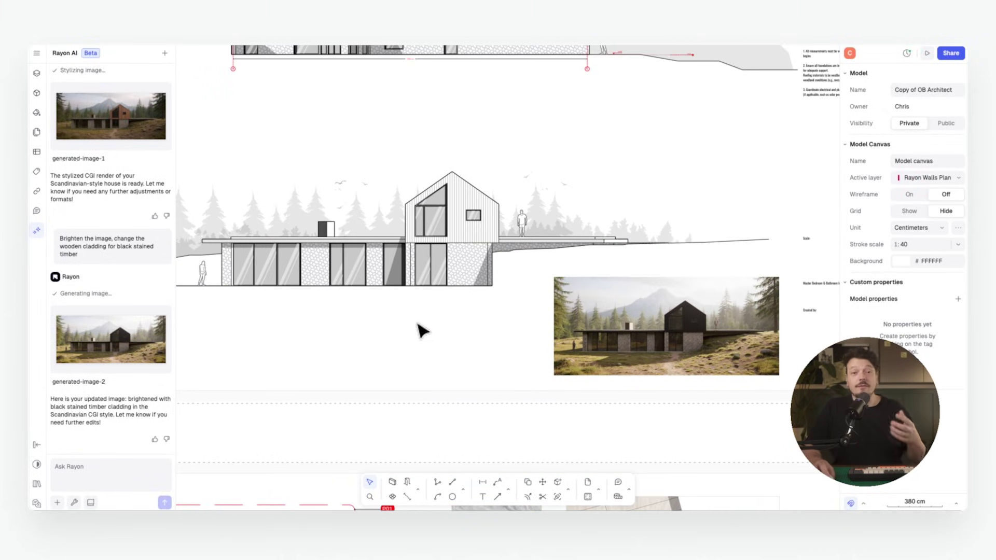
{"action": "scroll", "coordinate": [398, 329], "scroll_direction": "down", "scroll_amount": 2}
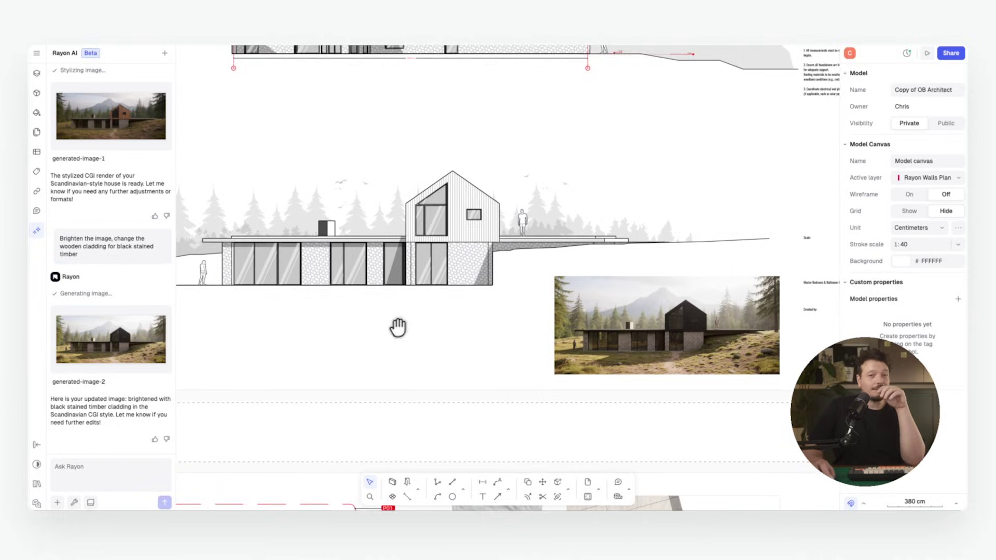
{"action": "scroll", "coordinate": [526, 321], "scroll_direction": "right", "scroll_amount": 1}
{"action": "scroll", "coordinate": [525, 321], "scroll_direction": "right", "scroll_amount": 1}
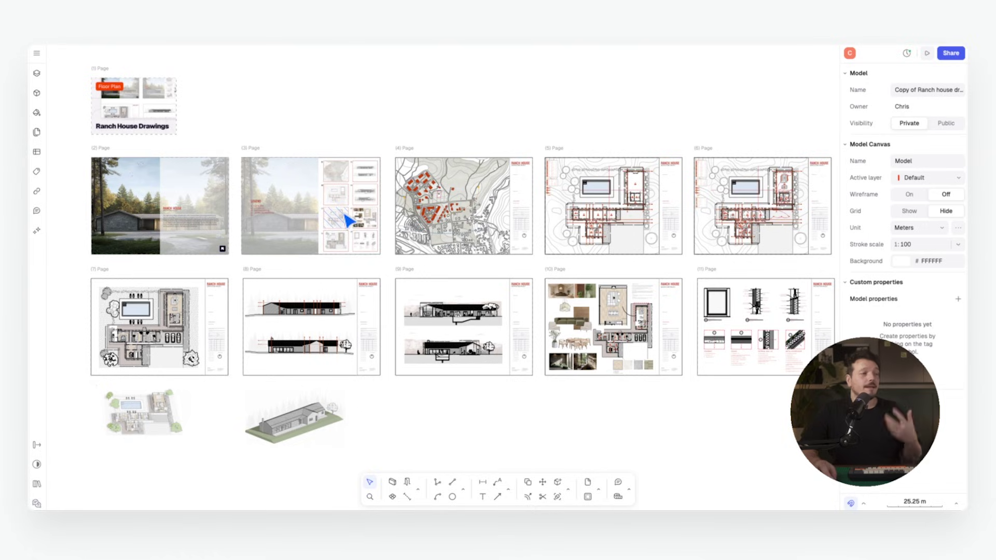
Step: Zoom in on page 10 of the Ranch House drawings until the living-room photo fills the view
{"action": "scroll", "coordinate": [498, 328], "scroll_direction": "down", "scroll_amount": 1}
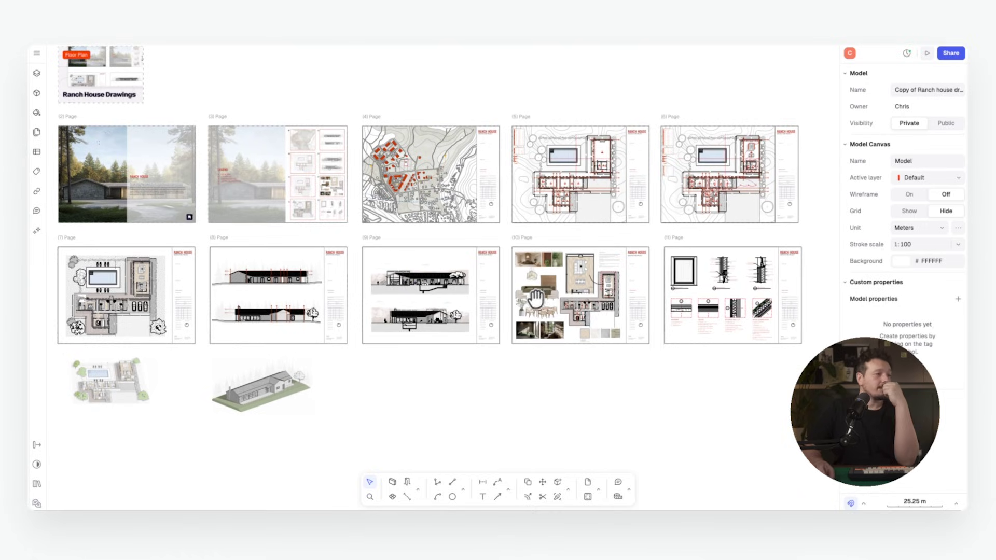
{"action": "scroll", "coordinate": [567, 275], "scroll_direction": "up", "scroll_amount": 5, "text": "ctrl"}
{"action": "scroll", "coordinate": [523, 254], "scroll_direction": "down", "scroll_amount": 1}
{"action": "scroll", "coordinate": [409, 102], "scroll_direction": "up", "scroll_amount": 5, "text": "ctrl"}
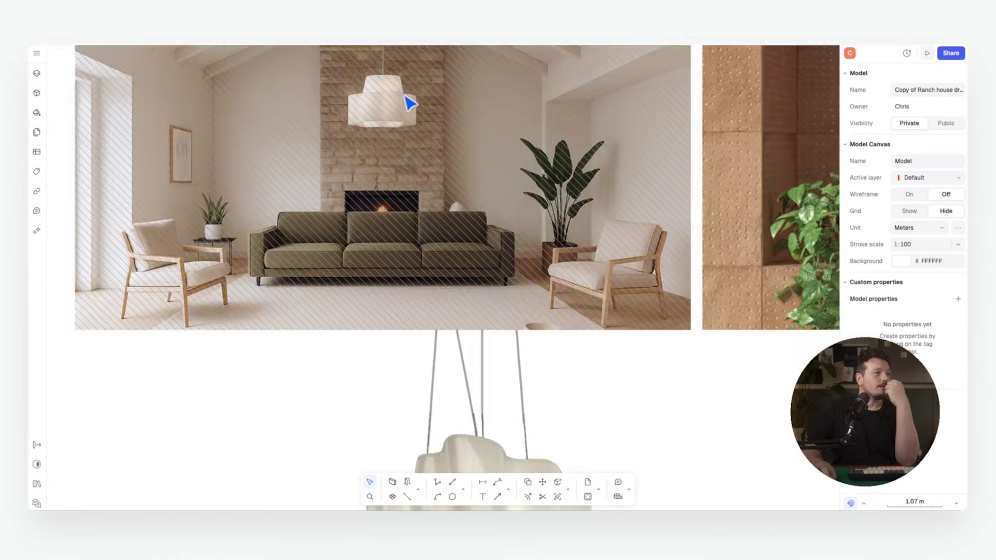
{"action": "scroll", "coordinate": [445, 273], "scroll_direction": "up", "scroll_amount": 2}
{"action": "scroll", "coordinate": [628, 213], "scroll_direction": "down", "scroll_amount": 1, "text": "ctrl"}
{"action": "scroll", "coordinate": [628, 213], "scroll_direction": "down", "scroll_amount": 1}
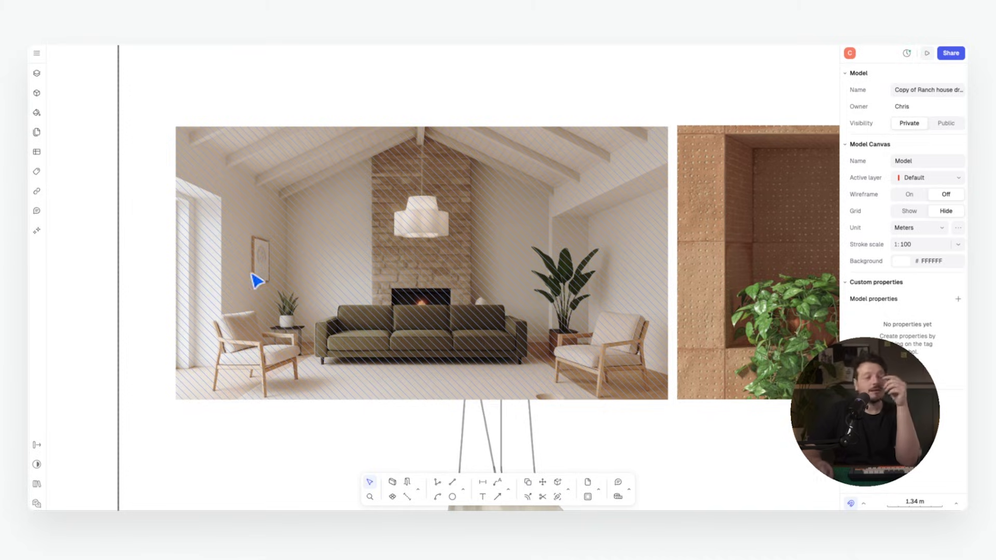
Step: Open Rayon AI and attach a screenshot of the living-room photo
{"action": "left_click", "coordinate": [36, 231]}
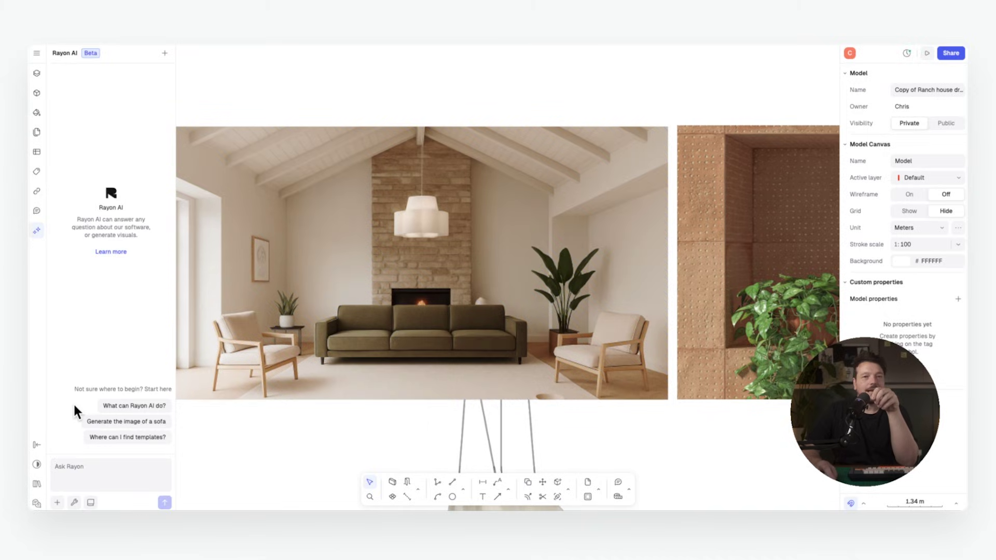
{"action": "left_click", "coordinate": [58, 503]}
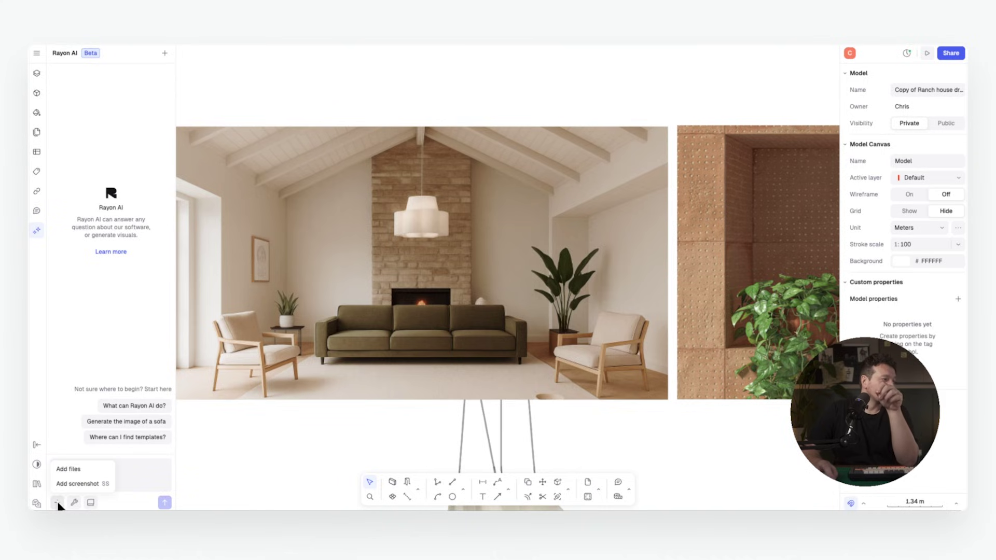
{"action": "left_click", "coordinate": [78, 483]}
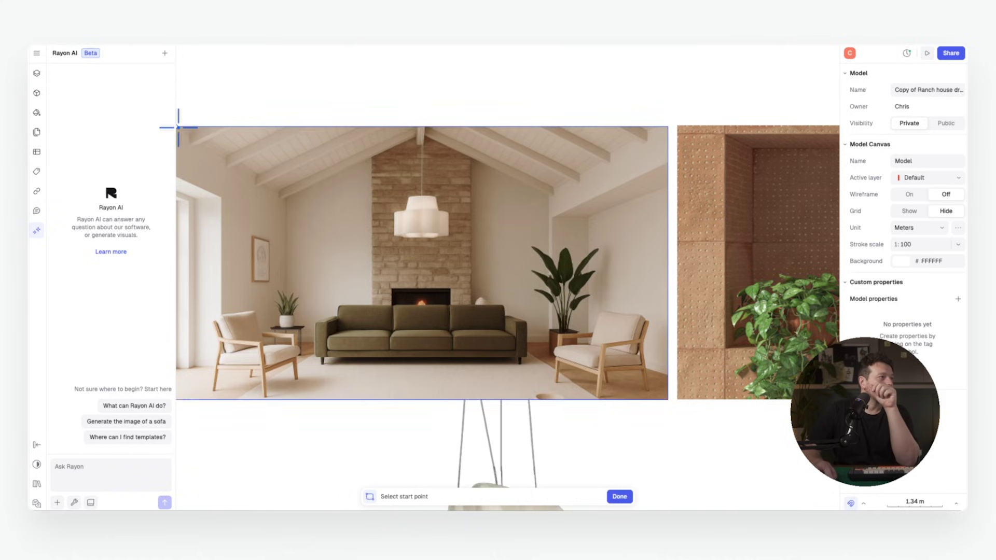
{"action": "left_click", "coordinate": [661, 401]}
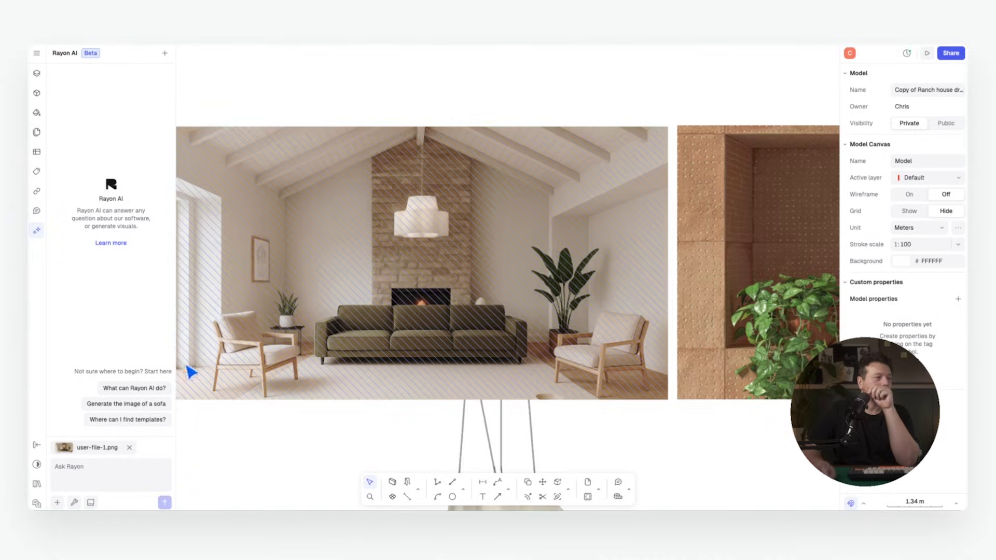
Step: Attach the blue stool image and send 'Swap the green sofa for this blue stool'
{"action": "left_click", "coordinate": [59, 501]}
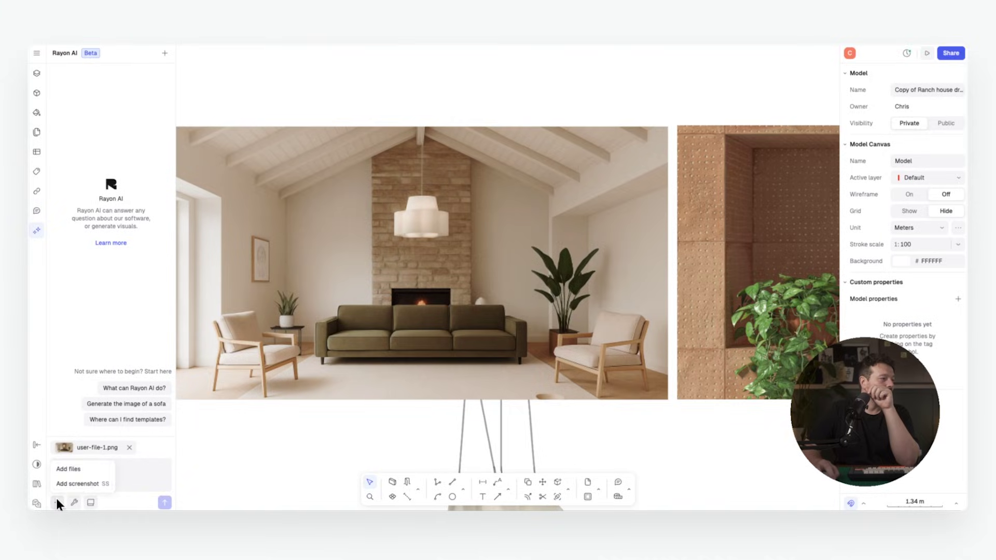
{"action": "left_click", "coordinate": [72, 470]}
{"action": "left_click", "coordinate": [428, 251]}
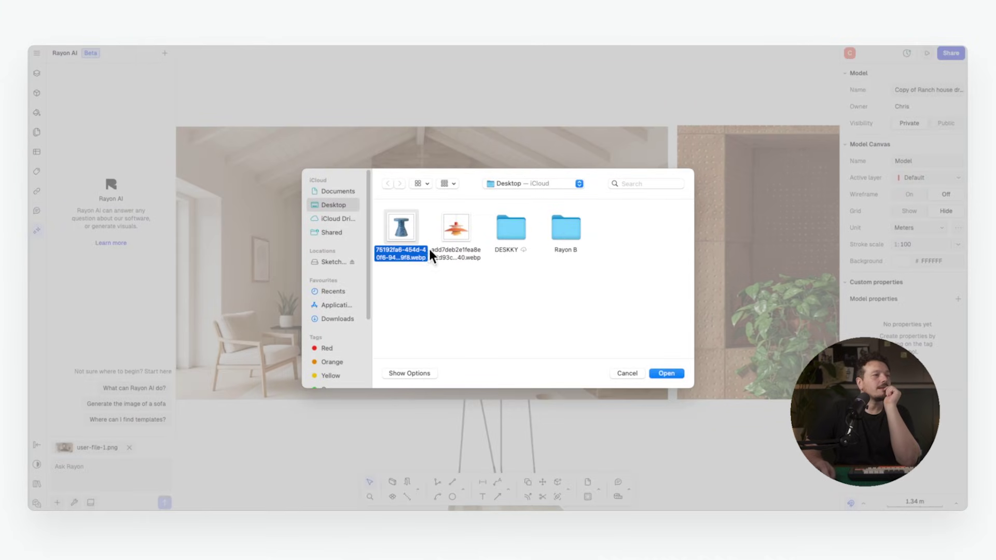
{"action": "left_click", "coordinate": [668, 374]}
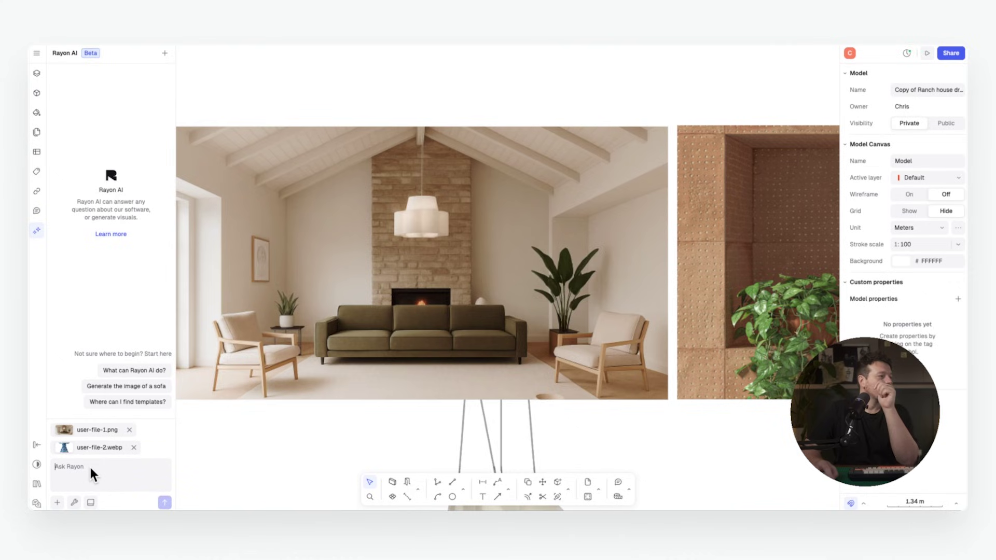
{"action": "type", "text": "Swap the gr"}
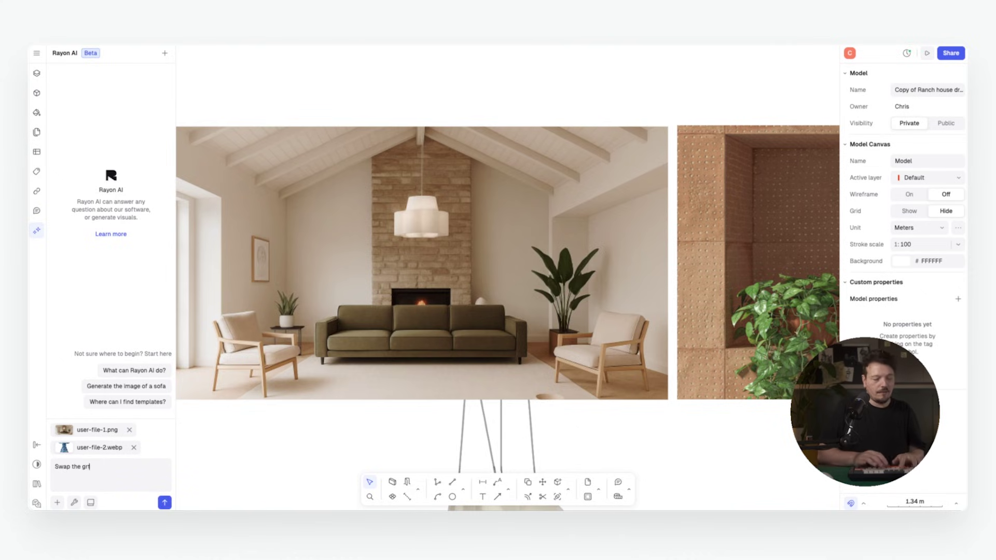
{"action": "type", "text": "een sofa for this blue stool"}
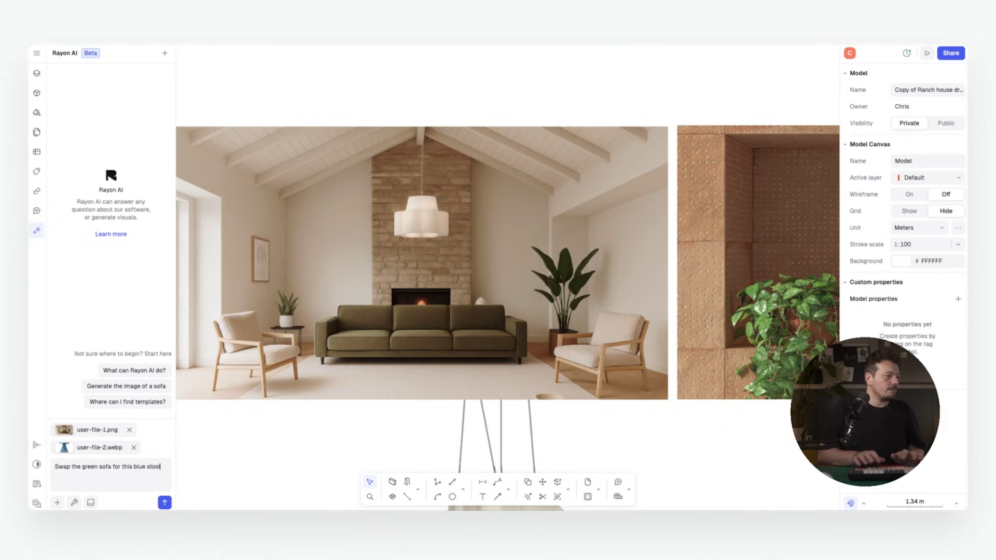
{"action": "key", "text": "Return"}
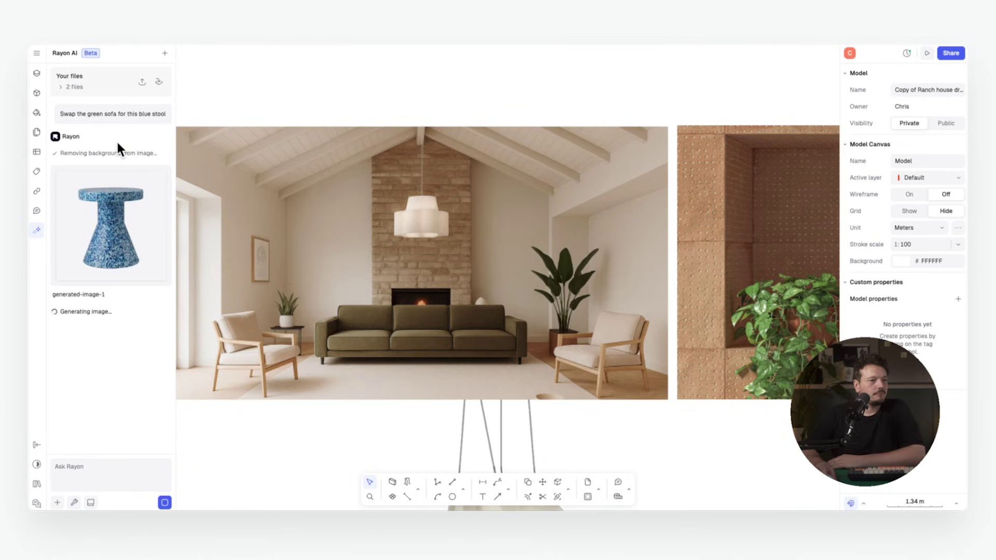
Step: Insert generated-image-2 and stretch it over the original green-sofa room image
{"action": "left_click", "coordinate": [120, 360]}
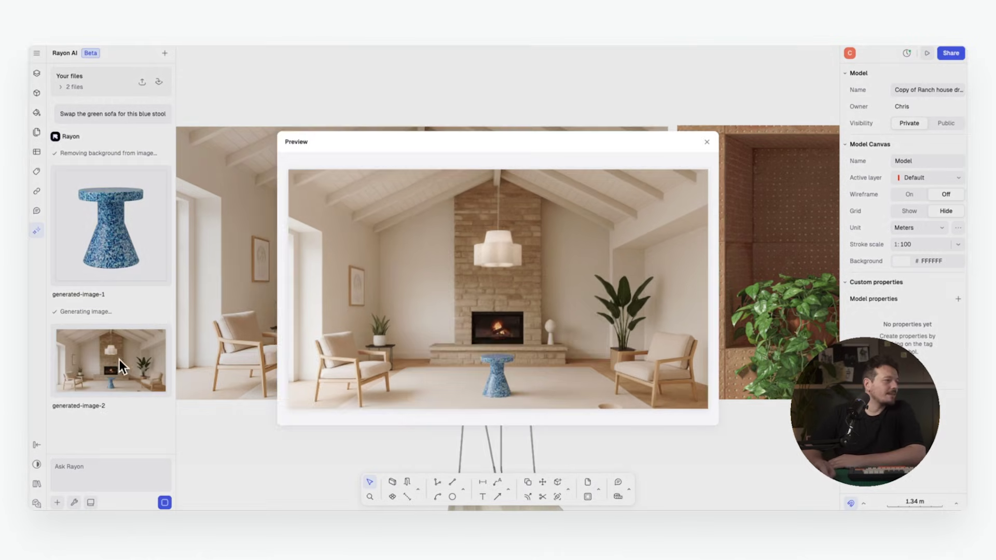
{"action": "left_click", "coordinate": [709, 145]}
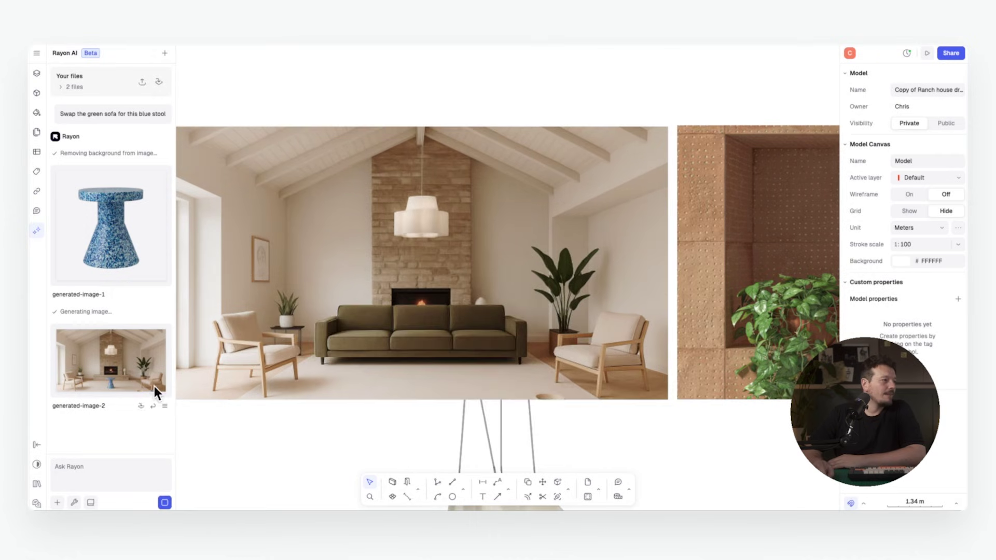
{"action": "left_click", "coordinate": [142, 403]}
{"action": "left_click_drag", "start_coordinate": [496, 289], "coordinate": [282, 204]}
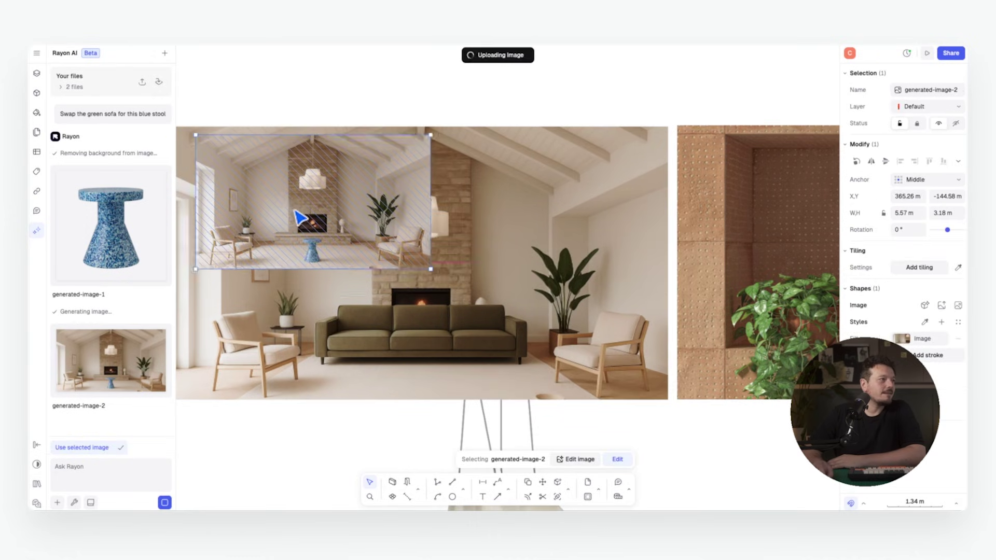
{"action": "scroll", "coordinate": [289, 216], "scroll_direction": "left", "scroll_amount": 3}
{"action": "left_click_drag", "start_coordinate": [498, 261], "coordinate": [753, 405]}
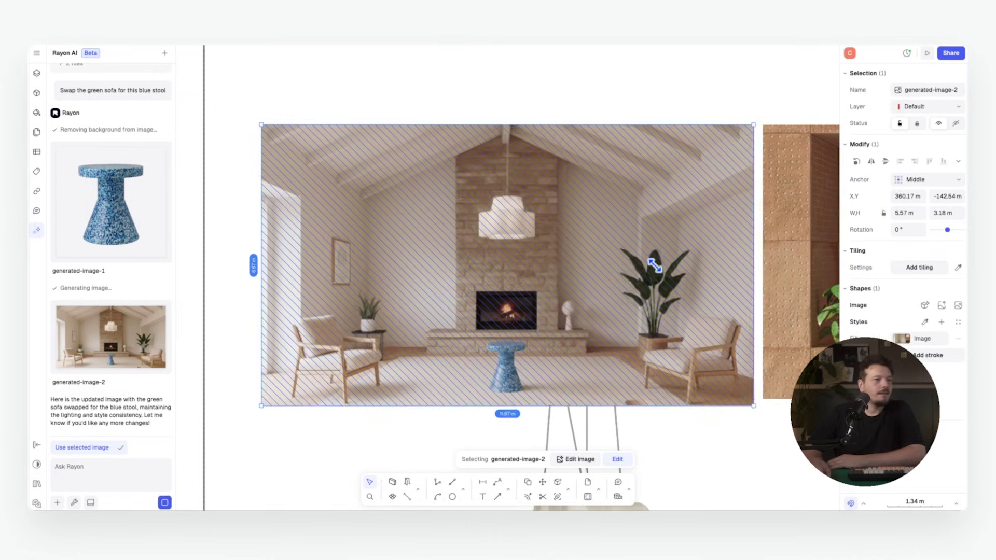
{"action": "left_click", "coordinate": [731, 467]}
{"action": "scroll", "coordinate": [701, 428], "scroll_direction": "down", "scroll_amount": 5, "text": "ctrl"}
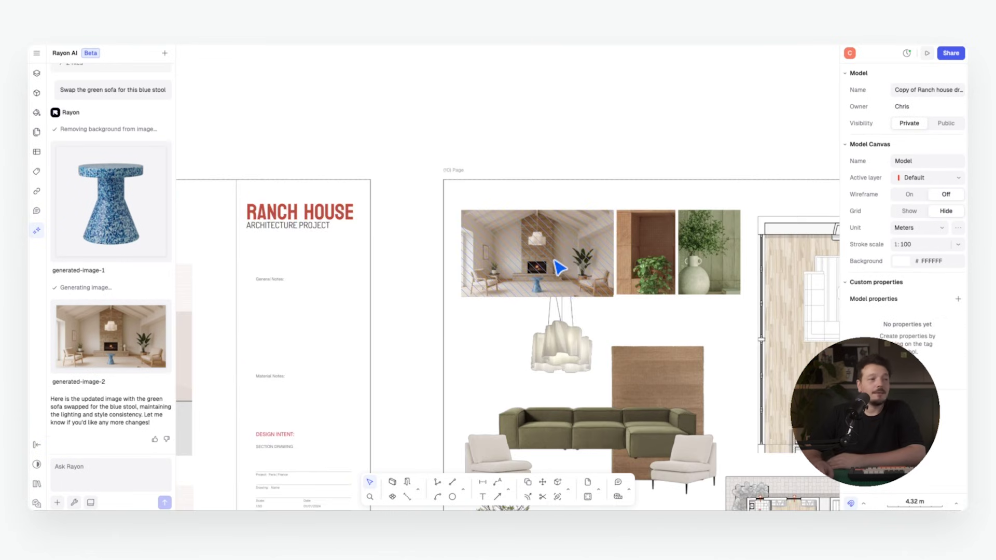
Step: Zoom to the stone-wall room and attach a screenshot of it to Rayon AI
{"action": "scroll", "coordinate": [516, 256], "scroll_direction": "down", "scroll_amount": 6}
{"action": "scroll", "coordinate": [531, 208], "scroll_direction": "up", "scroll_amount": 3, "text": "ctrl"}
{"action": "scroll", "coordinate": [409, 289], "scroll_direction": "up", "scroll_amount": 5, "text": "ctrl"}
{"action": "scroll", "coordinate": [574, 284], "scroll_direction": "down", "scroll_amount": 2}
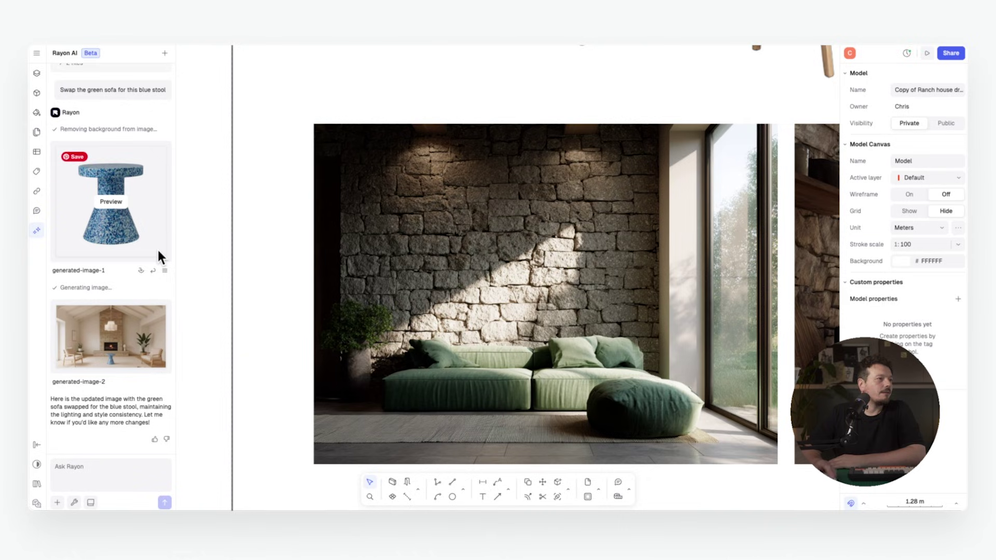
{"action": "left_click", "coordinate": [58, 503]}
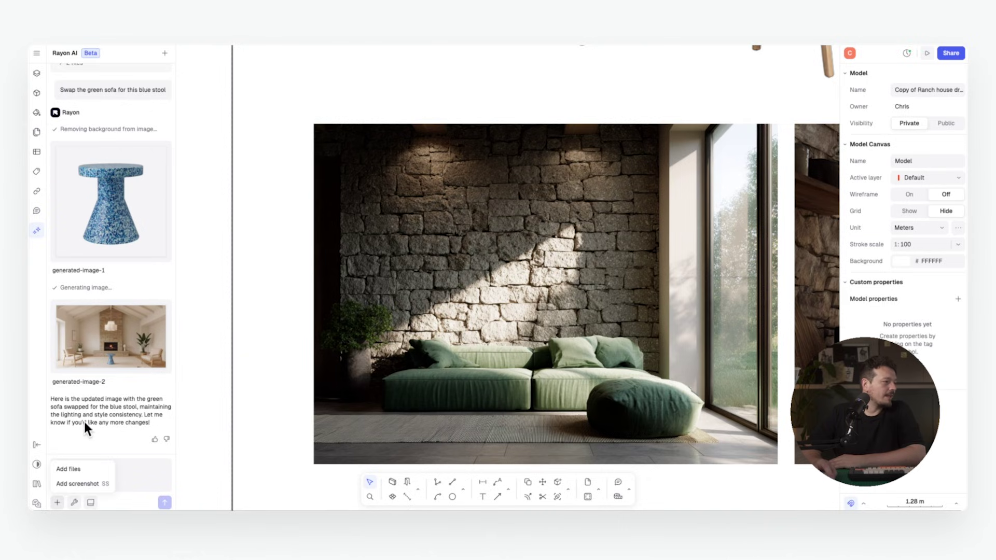
{"action": "left_click", "coordinate": [85, 484]}
{"action": "left_click", "coordinate": [313, 125]}
{"action": "left_click", "coordinate": [780, 467]}
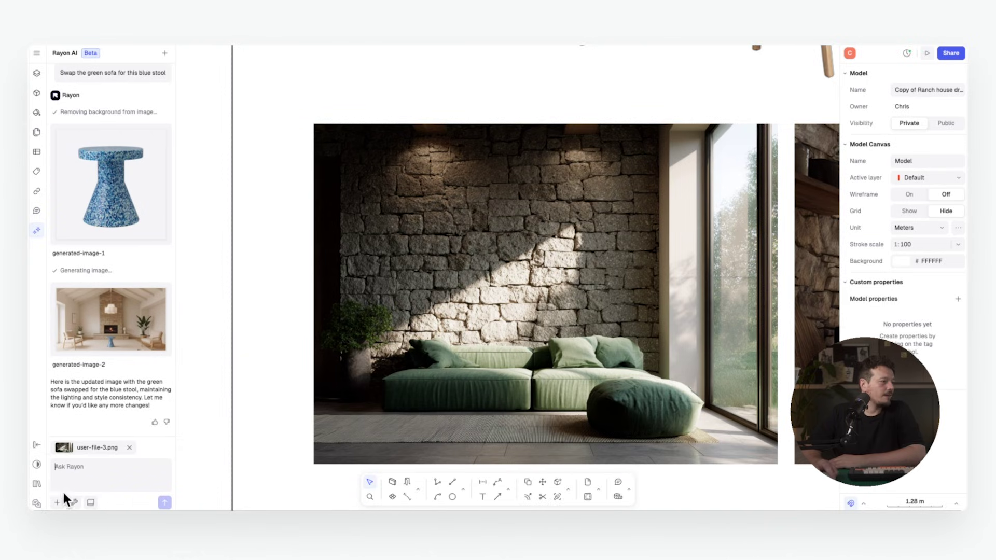
Step: Attach the orange lamp image and send 'Add this orange pendant light hanging above the sofa'
{"action": "left_click", "coordinate": [85, 468]}
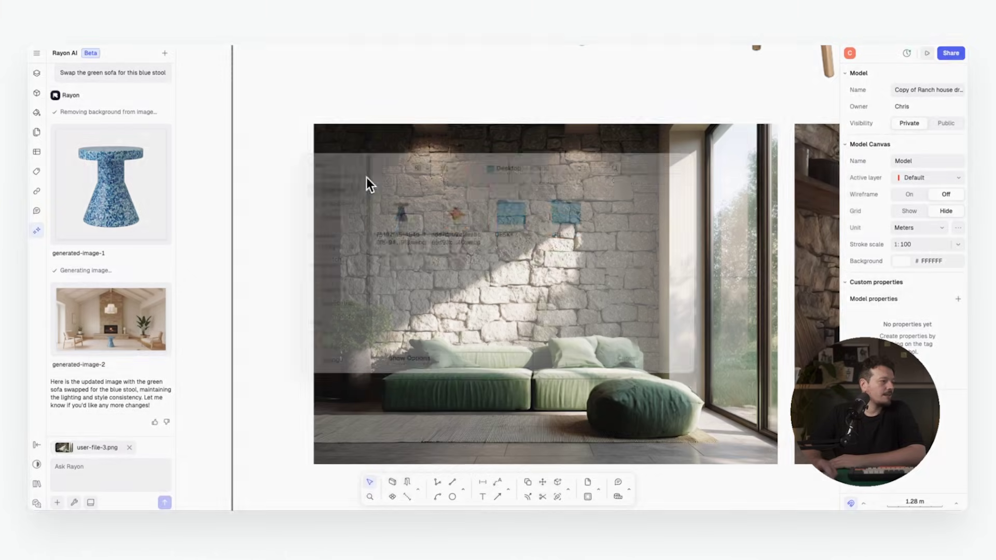
{"action": "left_click", "coordinate": [667, 374]}
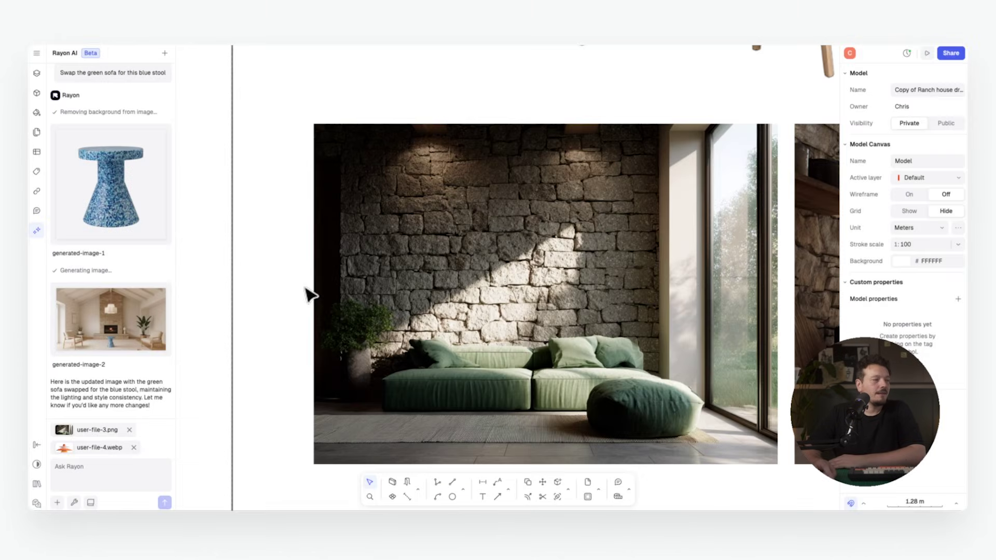
{"action": "type", "text": "Add this orang"}
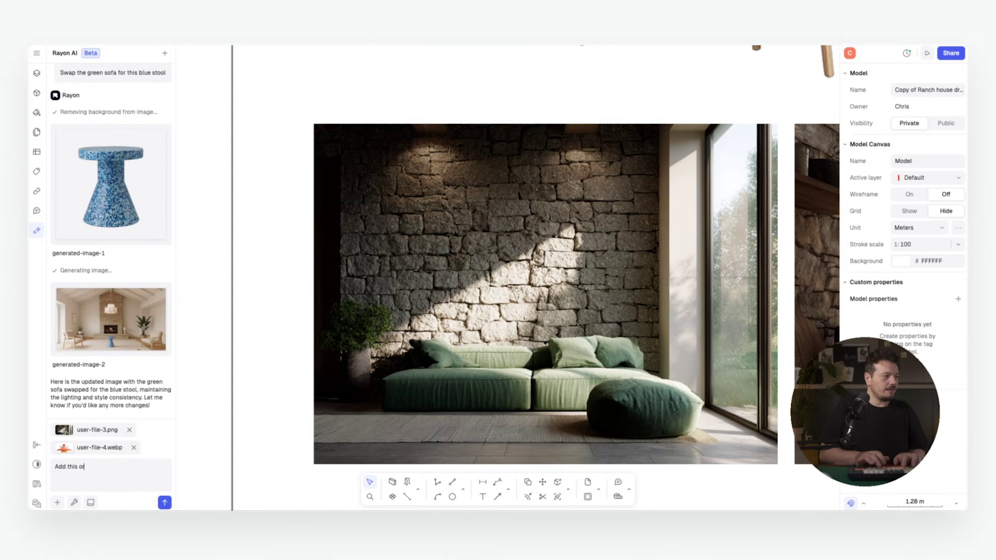
{"action": "type", "text": "e pendant lig"}
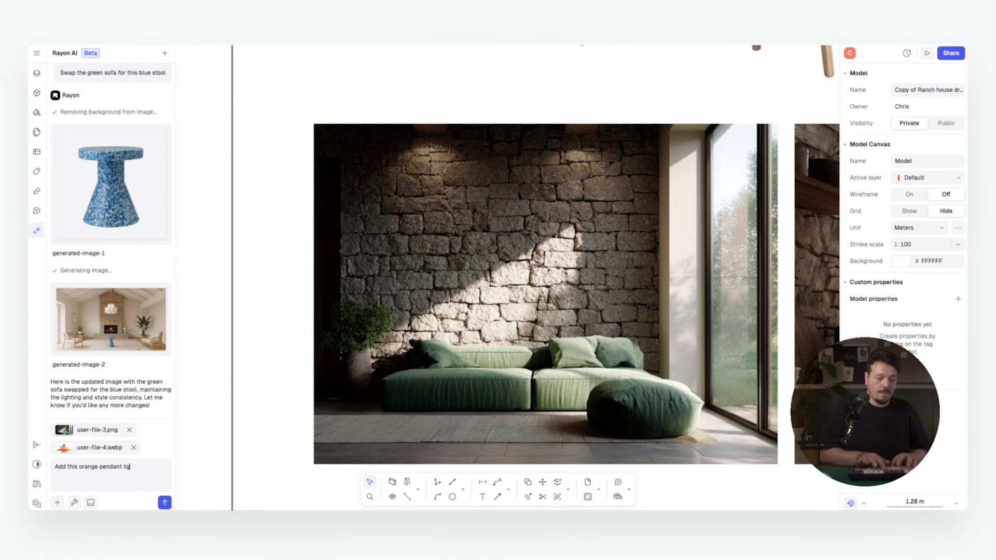
{"action": "type", "text": "ht hanging abov"}
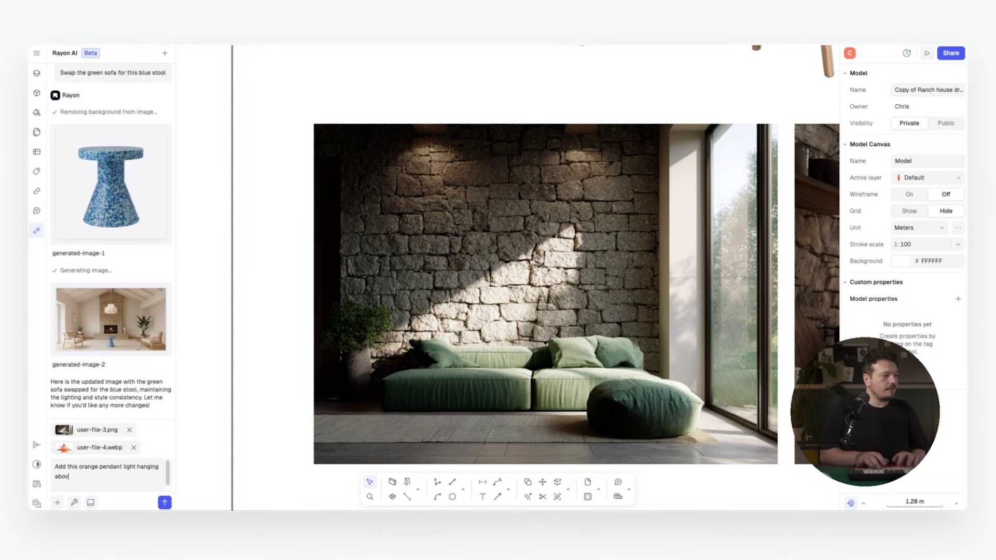
{"action": "type", "text": "e the sofa"}
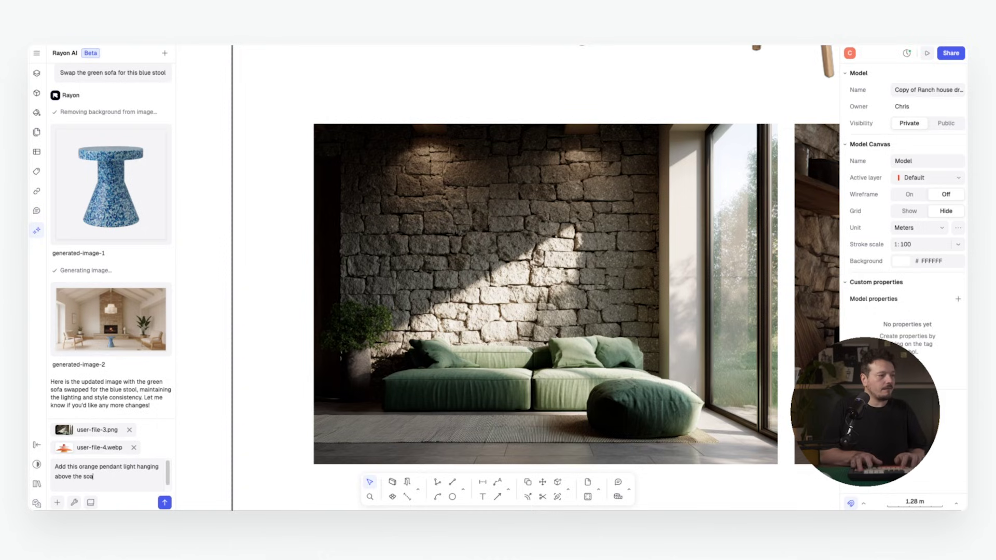
{"action": "key", "text": "Return"}
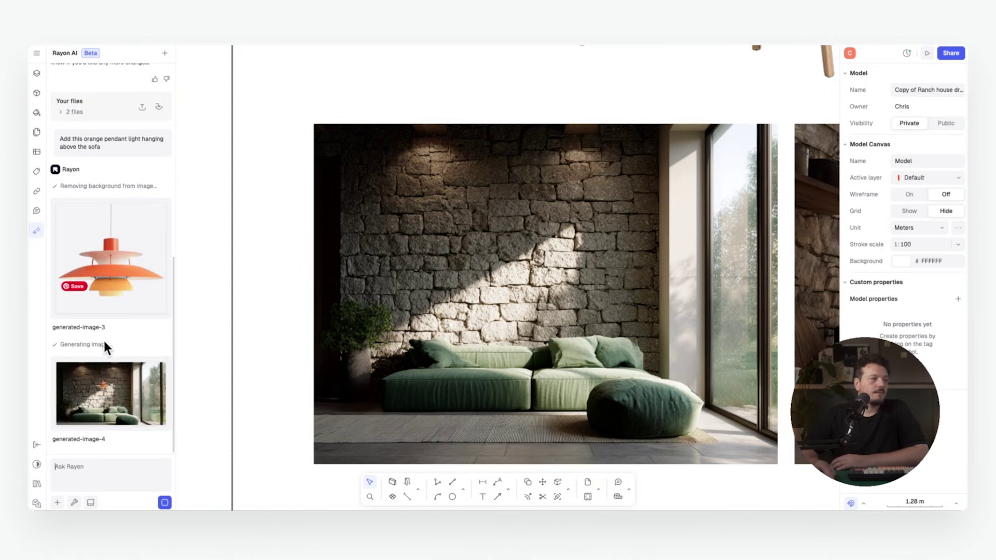
Step: Insert generated-image-4 and resize it to cover the stone-wall room image
{"action": "left_click", "coordinate": [106, 384]}
{"action": "left_click", "coordinate": [743, 145]}
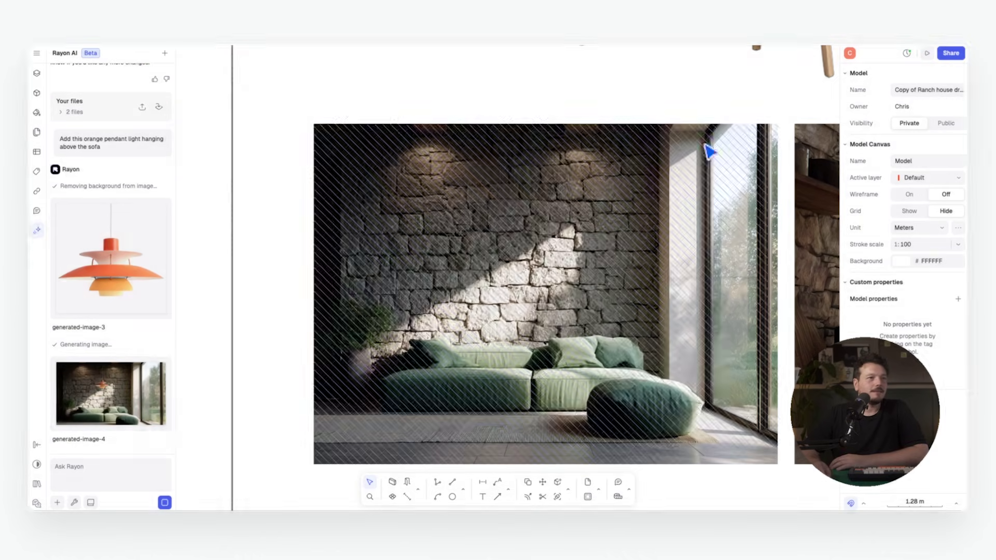
{"action": "left_click", "coordinate": [141, 437]}
{"action": "left_click_drag", "start_coordinate": [481, 222], "coordinate": [436, 204]}
{"action": "left_click_drag", "start_coordinate": [537, 248], "coordinate": [891, 504]}
{"action": "left_click", "coordinate": [533, 82]}
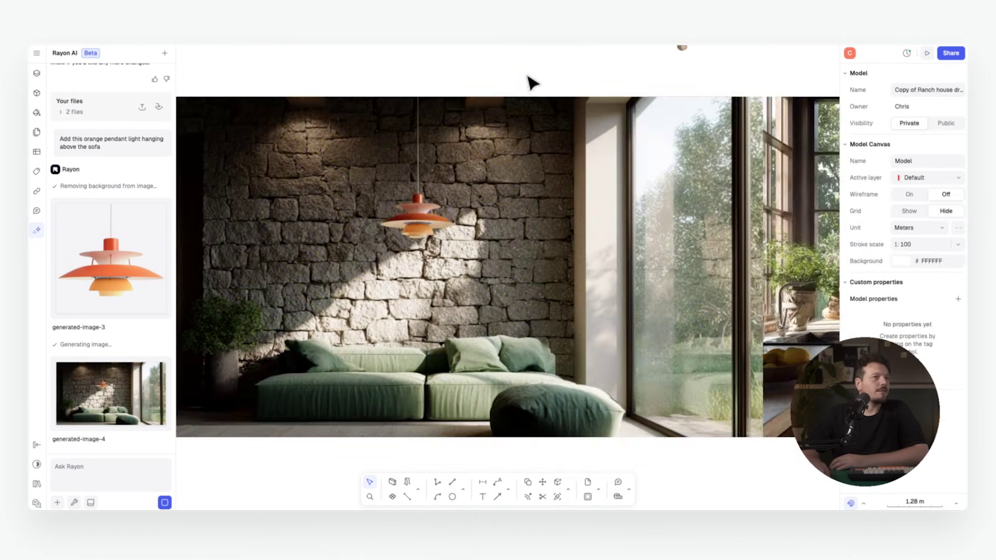
{"action": "mouse_move", "coordinate": [144, 438]}
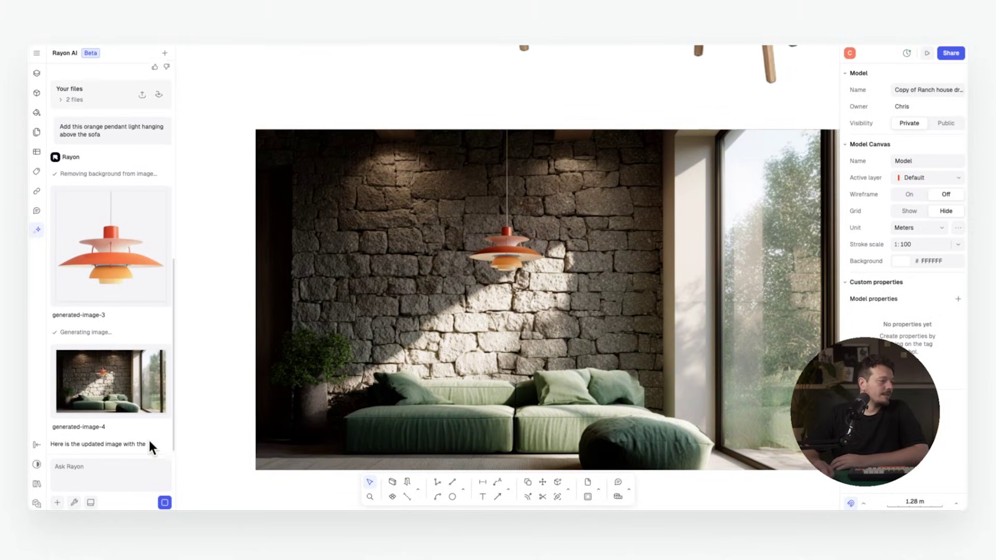
Step: Screenshot the pendant-light render and send a prompt asking for a 'scandi' style restyle
{"action": "left_click", "coordinate": [57, 503]}
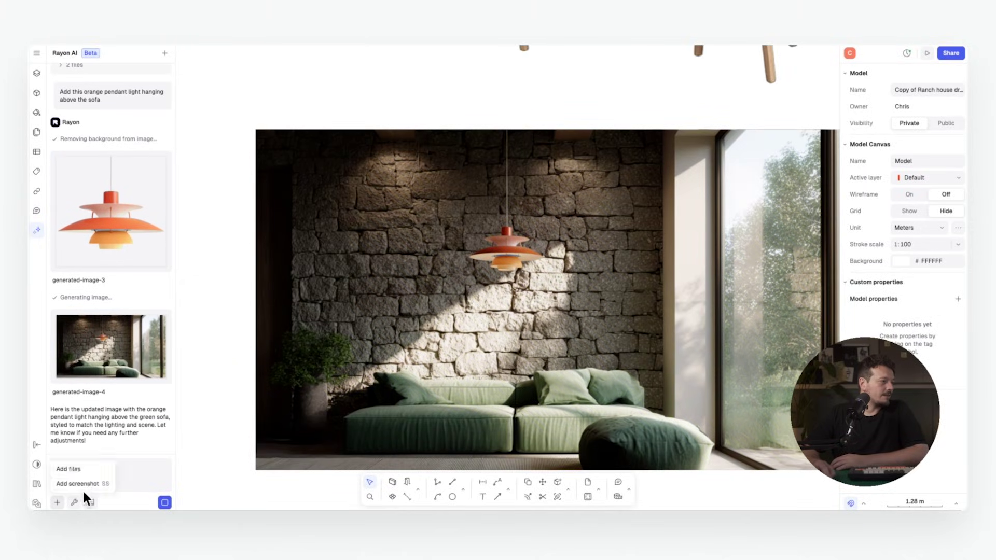
{"action": "left_click", "coordinate": [82, 487]}
{"action": "left_click", "coordinate": [252, 126]}
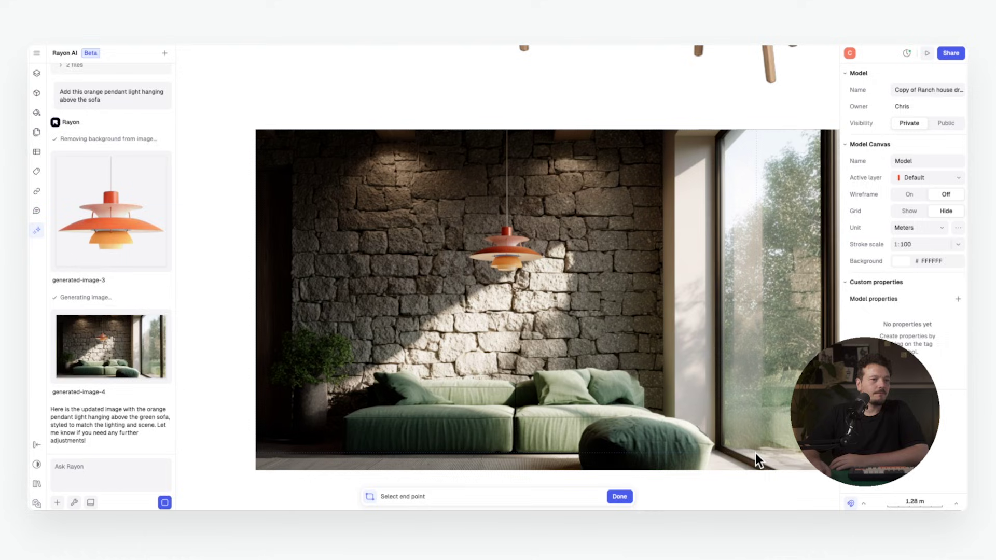
{"action": "left_click", "coordinate": [821, 471]}
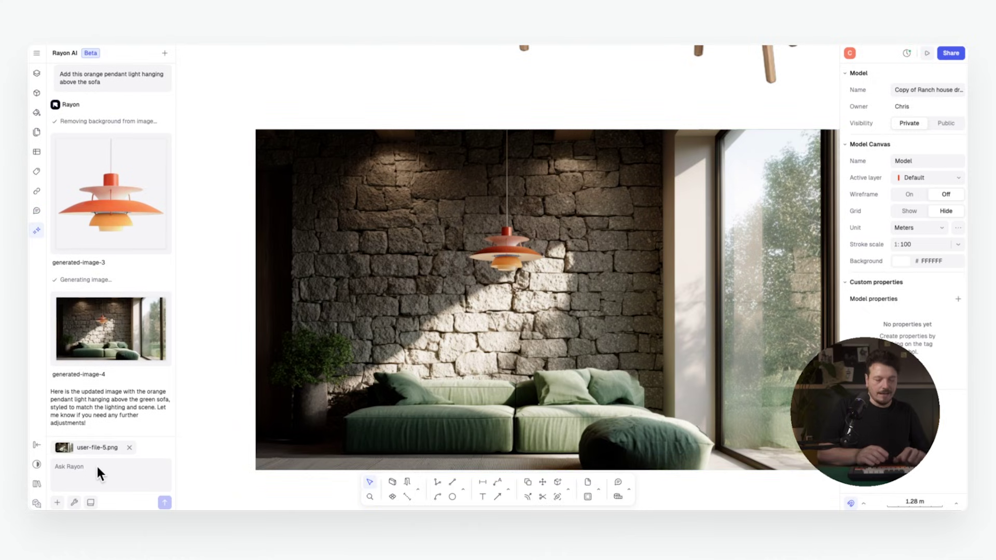
{"action": "type", "text": "Change the style of this room to be"}
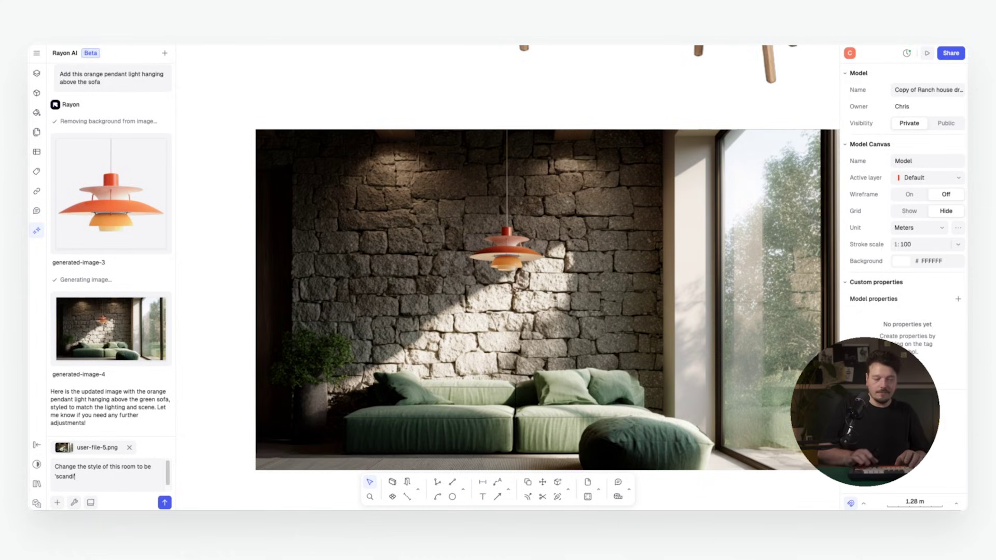
{"action": "type", "text": "'"}
{"action": "key", "text": "Return"}
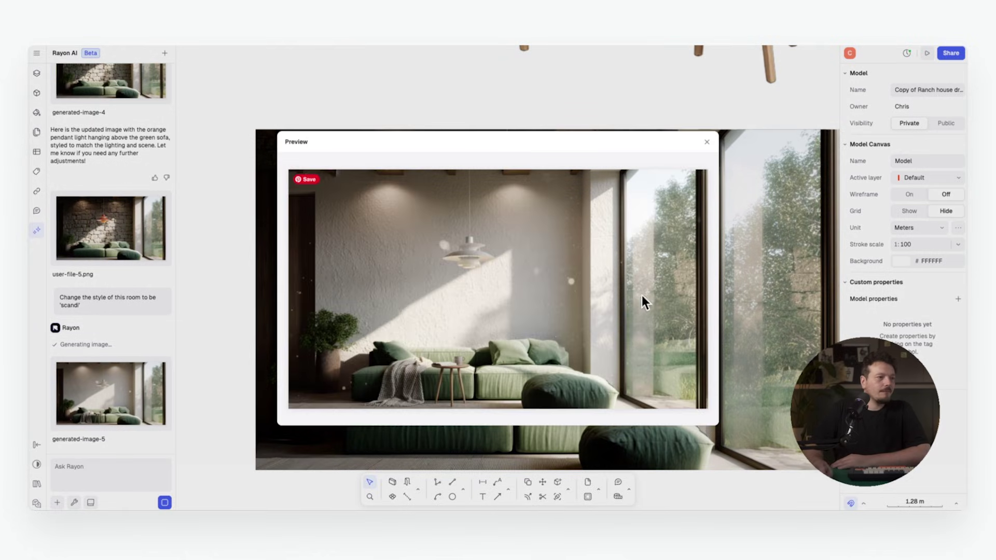
Step: Move generated-image-5 below the pendant-light render, then zoom out and pan the moodboard
{"action": "left_click", "coordinate": [708, 142]}
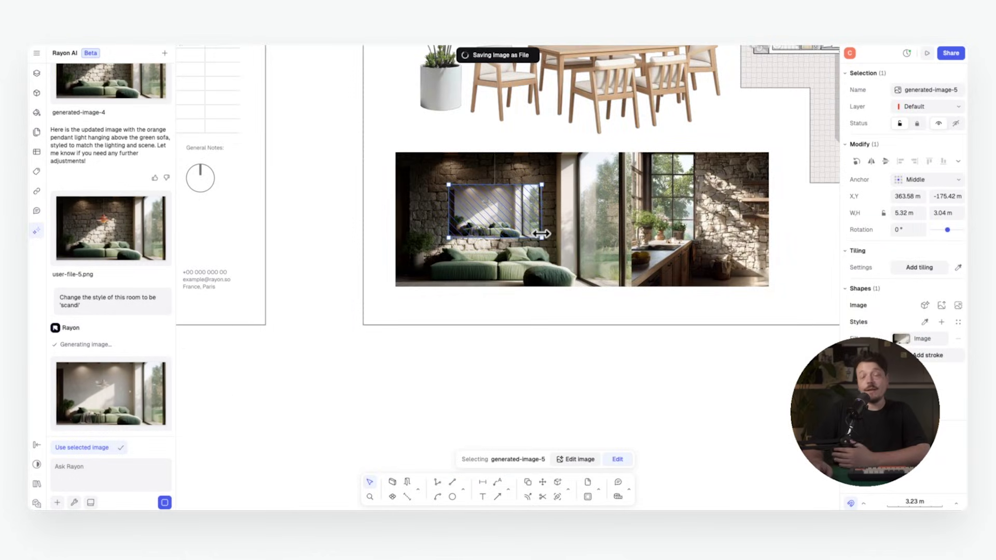
{"action": "left_click_drag", "start_coordinate": [491, 232], "coordinate": [655, 383]}
{"action": "left_click", "coordinate": [700, 399]}
{"action": "scroll", "coordinate": [536, 374], "scroll_direction": "up", "scroll_amount": 5}
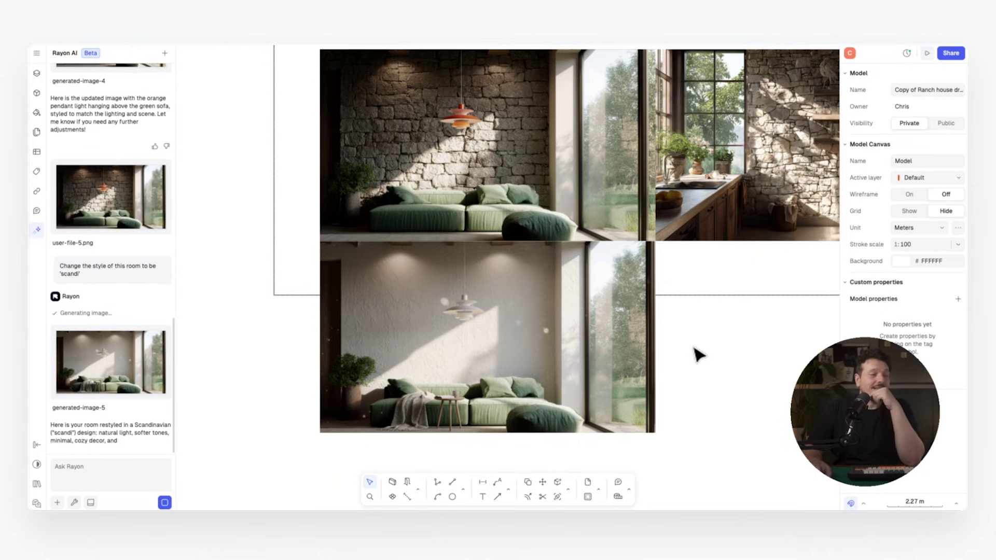
{"action": "scroll", "coordinate": [675, 361], "scroll_direction": "down", "scroll_amount": 5}
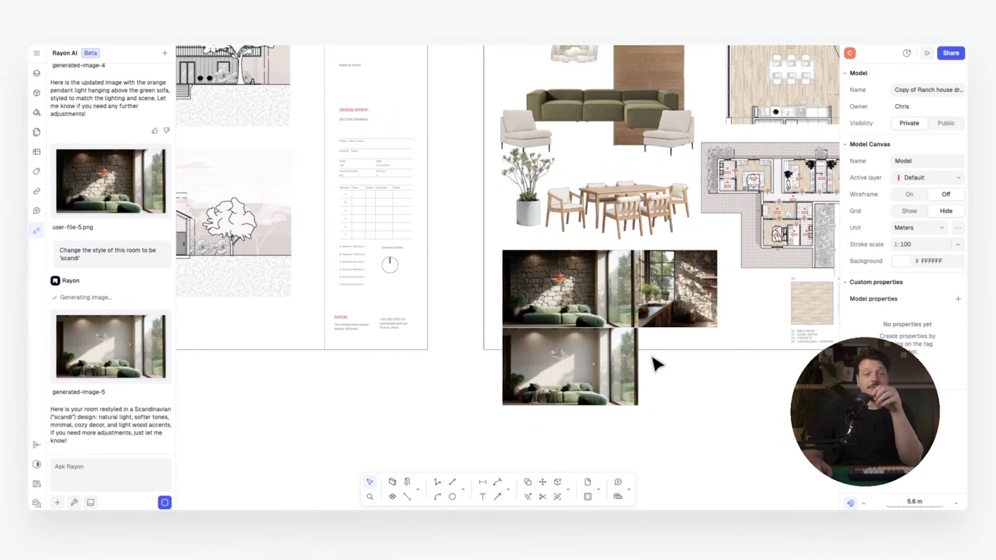
{"action": "middle_click_drag", "start_coordinate": [657, 365], "coordinate": [607, 353]}
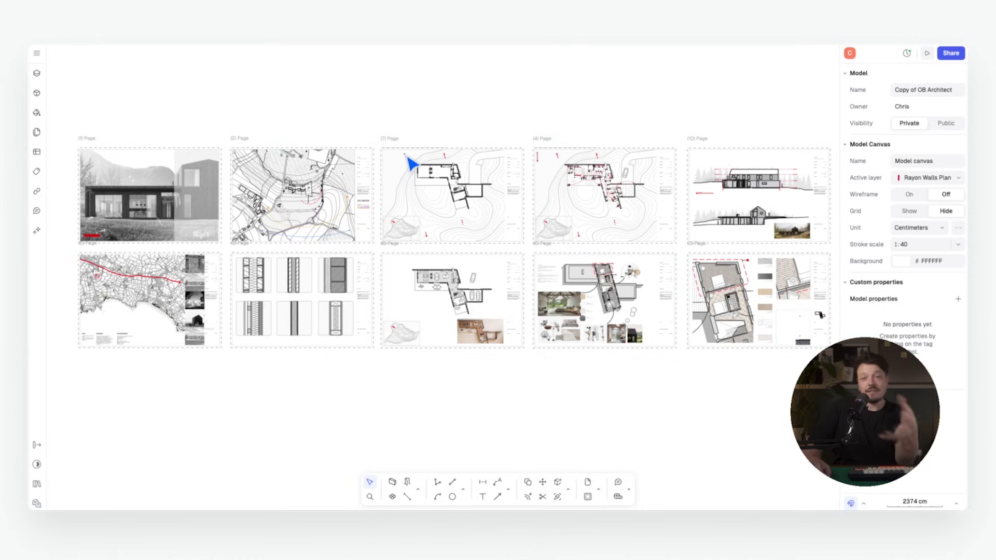
Step: Scroll until all ten Copy of OB Architect pages fit in the canvas
{"action": "scroll", "coordinate": [260, 176], "scroll_direction": "down", "scroll_amount": 2}
{"action": "scroll", "coordinate": [259, 177], "scroll_direction": "left", "scroll_amount": 2}
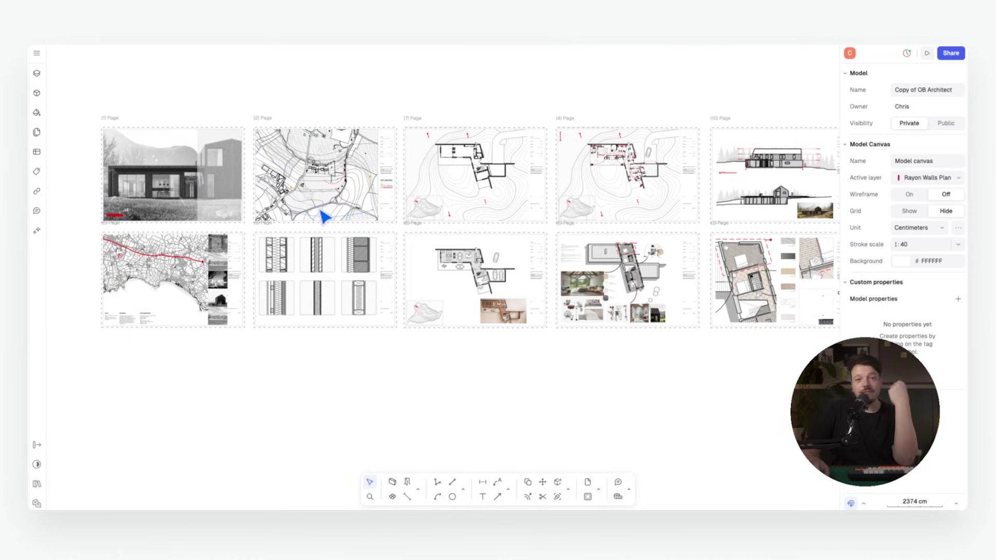
Step: Open Rayon AI and attach the texture image file from the Desktop
{"action": "left_click", "coordinate": [37, 230]}
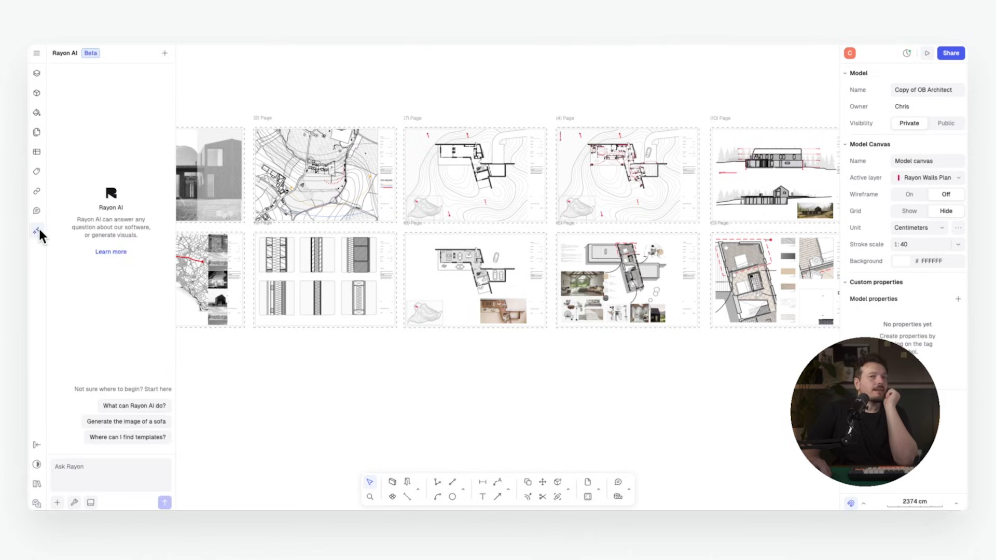
{"action": "left_click", "coordinate": [57, 501]}
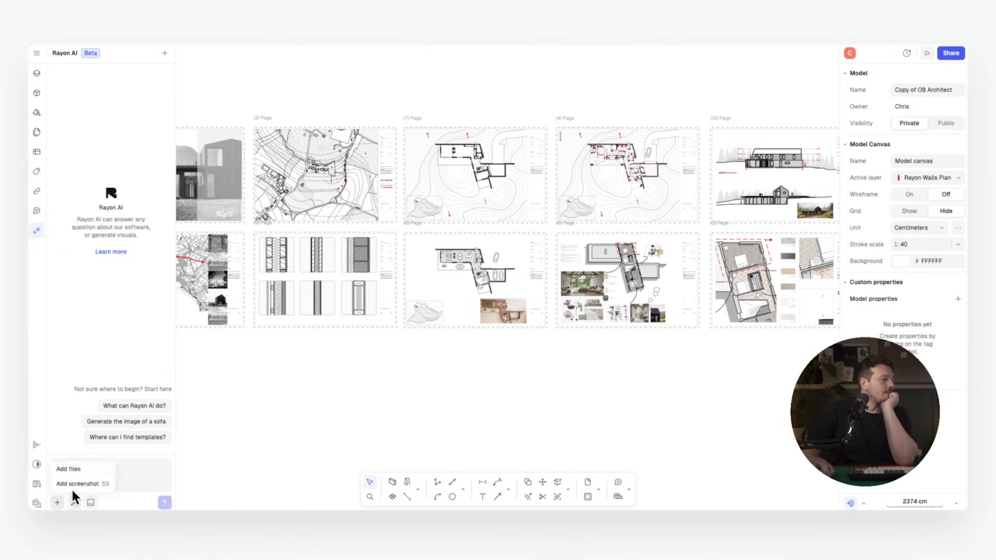
{"action": "left_click", "coordinate": [80, 472]}
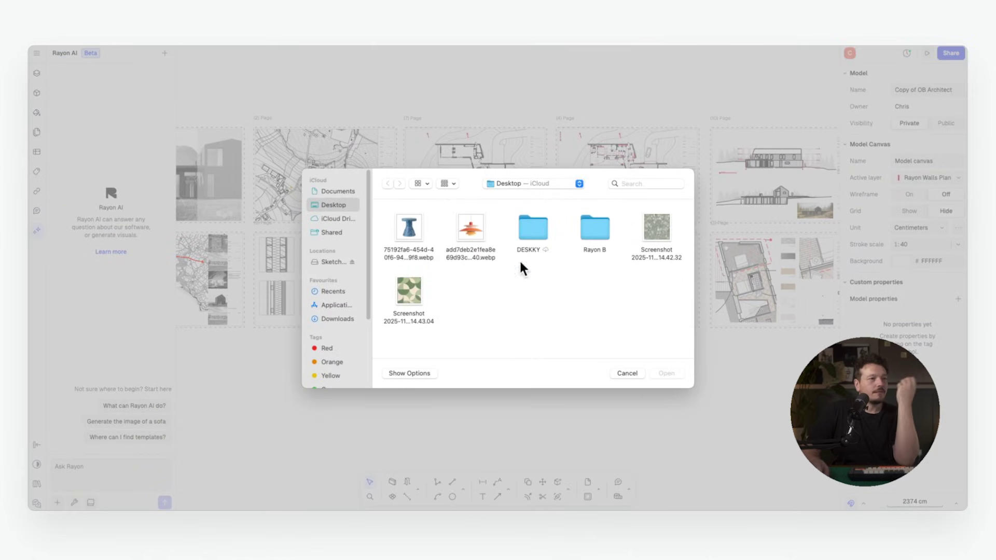
{"action": "left_click", "coordinate": [400, 306]}
{"action": "left_click", "coordinate": [674, 376]}
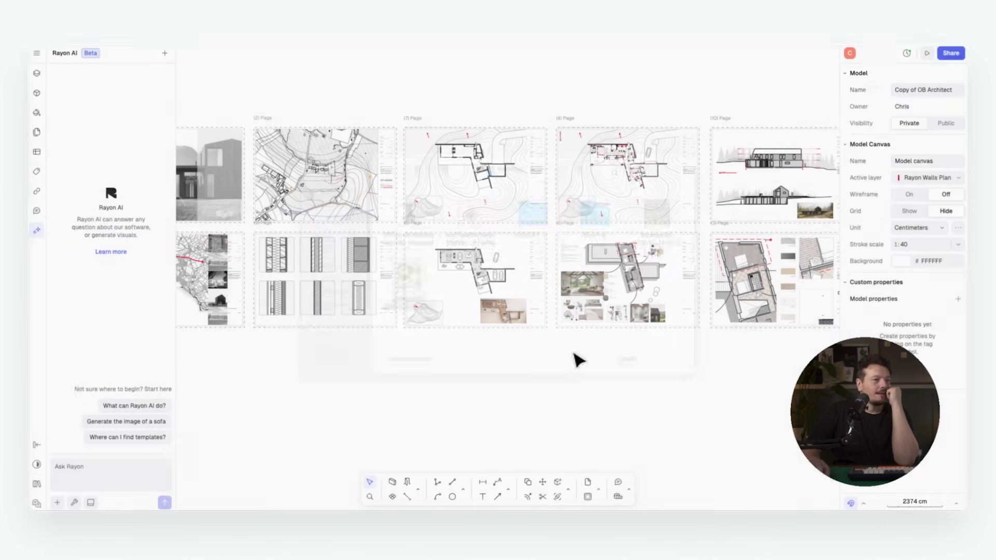
Step: Attach a screenshot of the vaulted bedroom render, corner to corner
{"action": "left_click", "coordinate": [94, 471]}
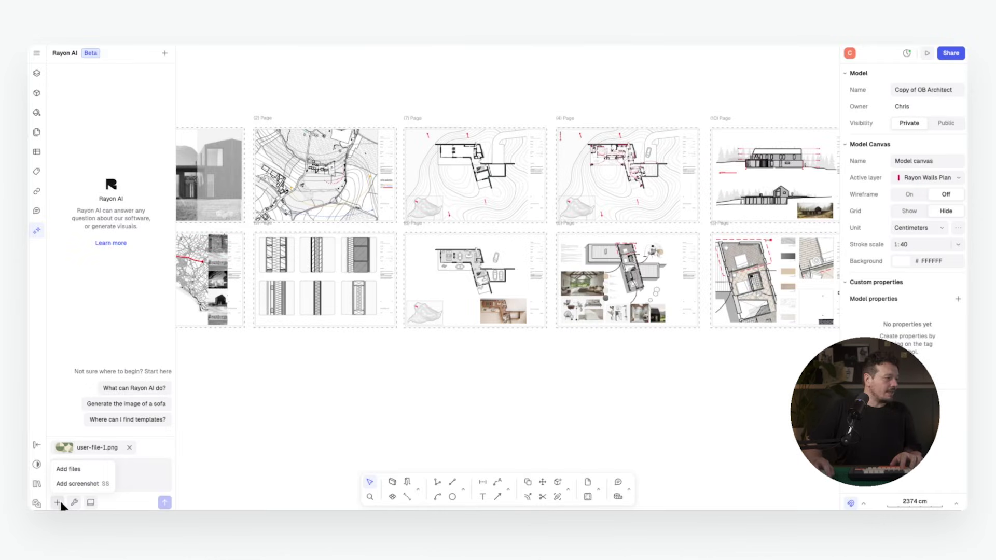
{"action": "left_click", "coordinate": [77, 483]}
{"action": "scroll", "coordinate": [597, 286], "scroll_direction": "up", "scroll_amount": 10}
{"action": "scroll", "coordinate": [619, 262], "scroll_direction": "up", "scroll_amount": 5}
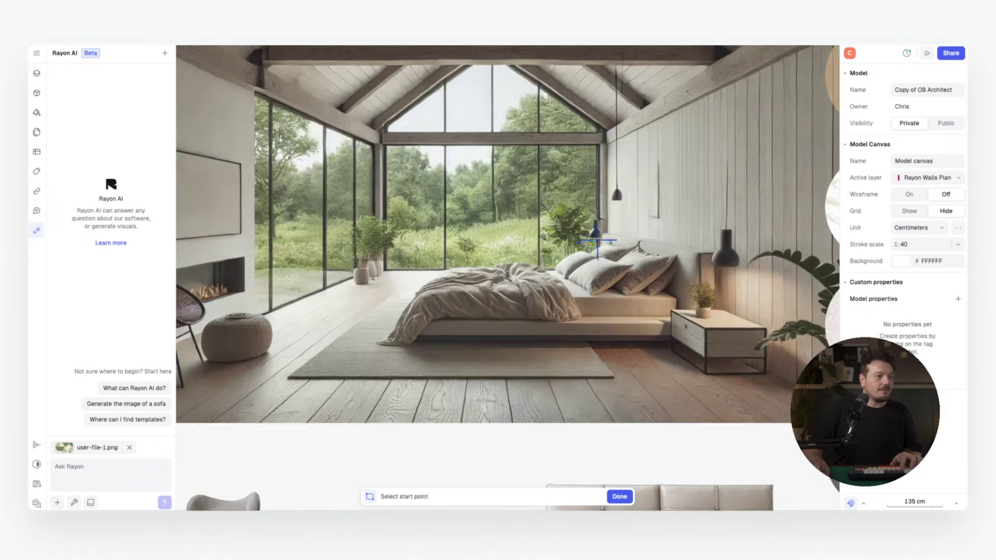
{"action": "scroll", "coordinate": [466, 312], "scroll_direction": "down", "scroll_amount": 2}
{"action": "left_click", "coordinate": [217, 95]}
{"action": "left_click", "coordinate": [778, 415]}
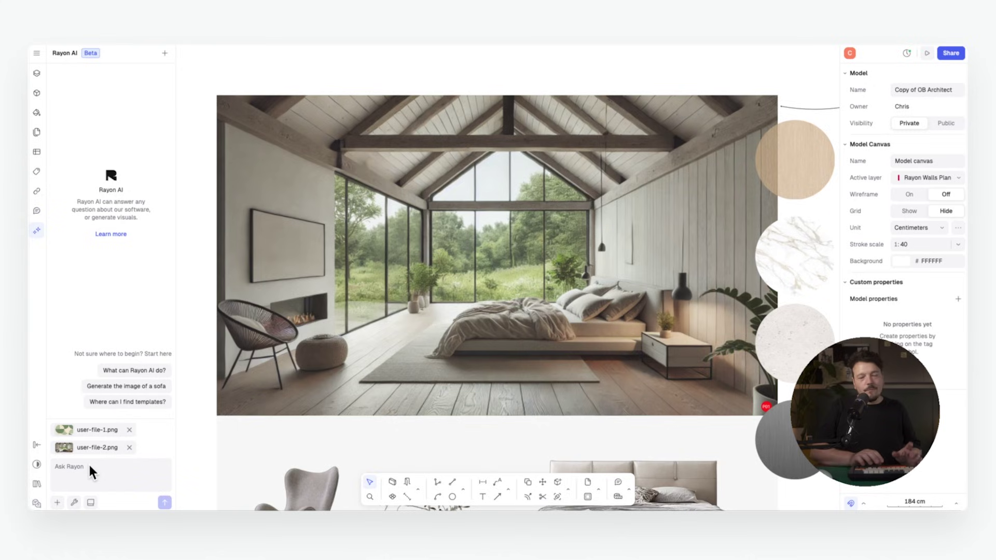
Step: Send 'Replace the wall material with this wallpaper' and preview generated-image-1
{"action": "left_click", "coordinate": [90, 467]}
{"action": "type", "text": "Replace the wall material with this wallpaper"}
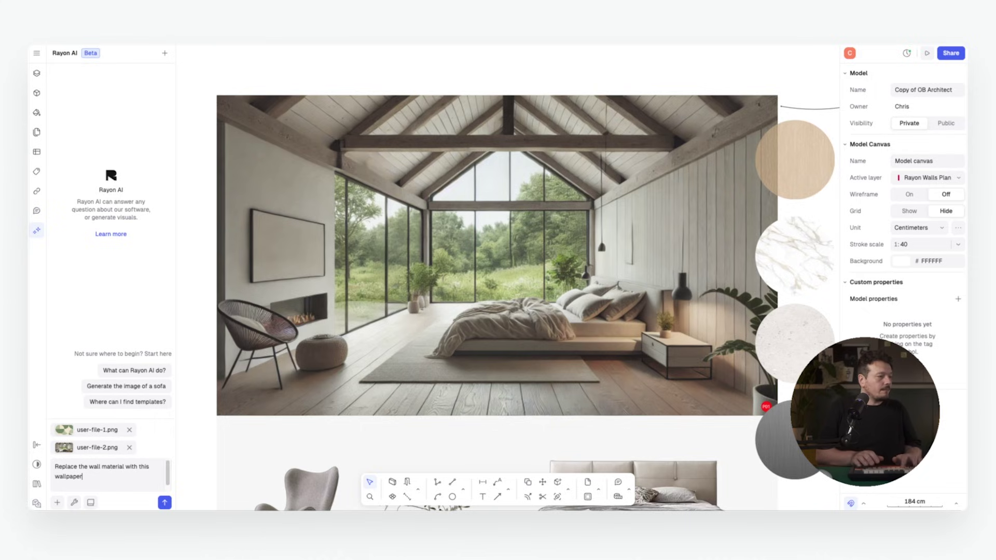
{"action": "key", "text": "Return"}
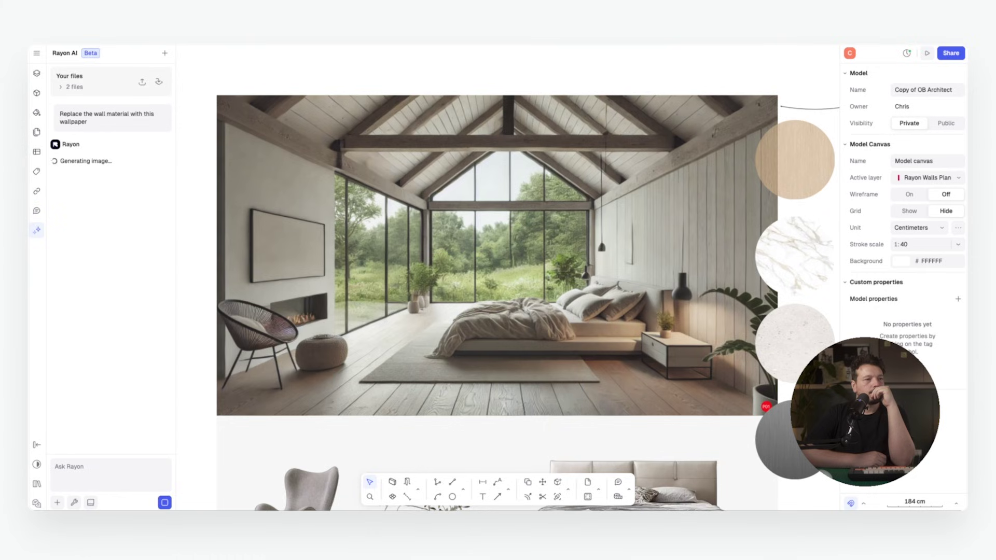
{"action": "left_click", "coordinate": [108, 206]}
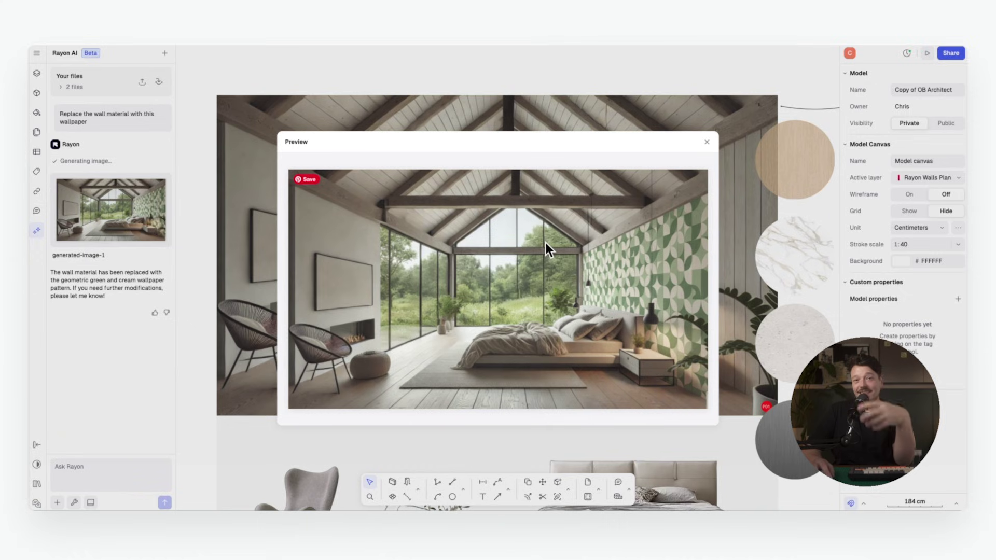
Step: Place generated-image-1 over the bedroom photo and enlarge it to 1834 cm wide
{"action": "left_click", "coordinate": [707, 142]}
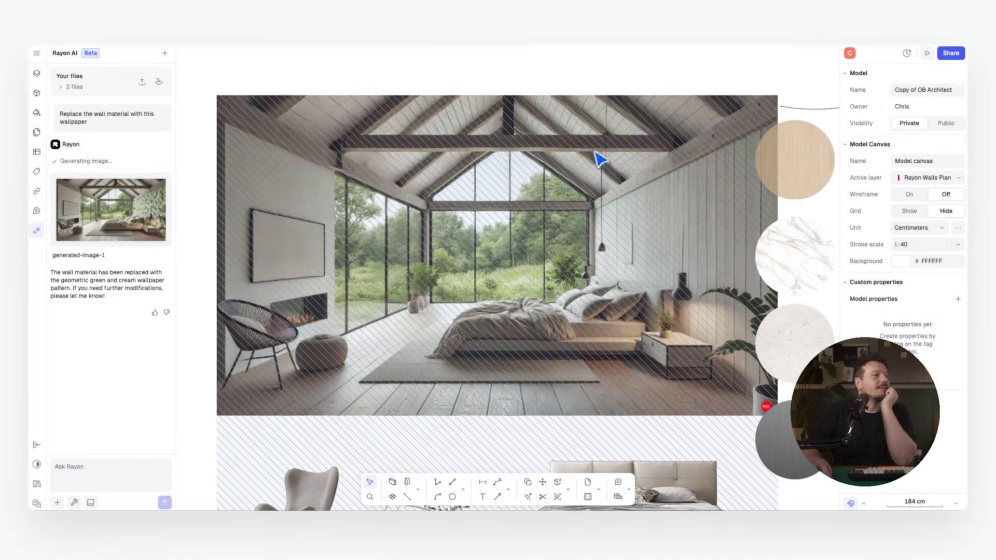
{"action": "scroll", "coordinate": [572, 244], "scroll_direction": "down", "scroll_amount": 5}
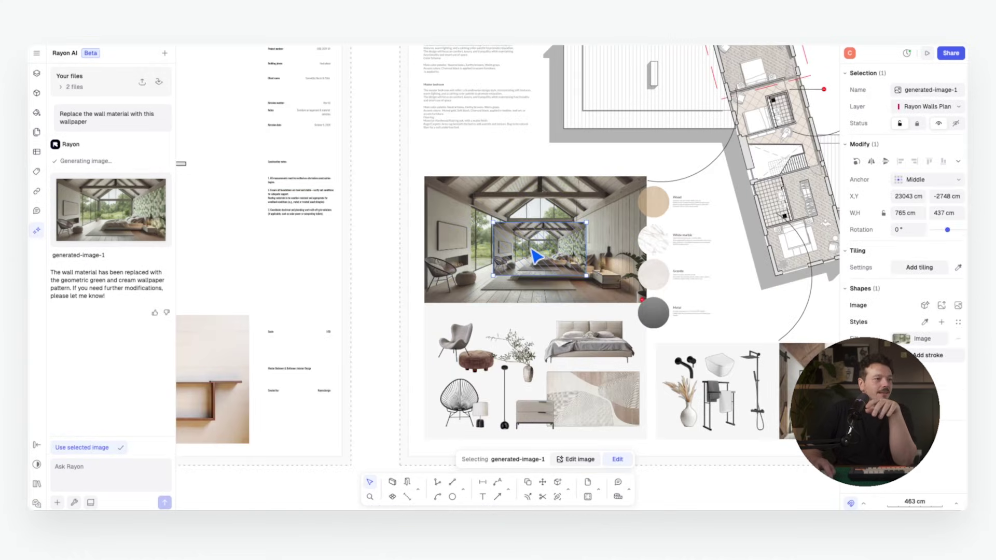
{"action": "left_click_drag", "start_coordinate": [547, 245], "coordinate": [483, 231]}
{"action": "left_click_drag", "start_coordinate": [523, 260], "coordinate": [646, 303]}
{"action": "scroll", "coordinate": [550, 220], "scroll_direction": "up", "scroll_amount": 5}
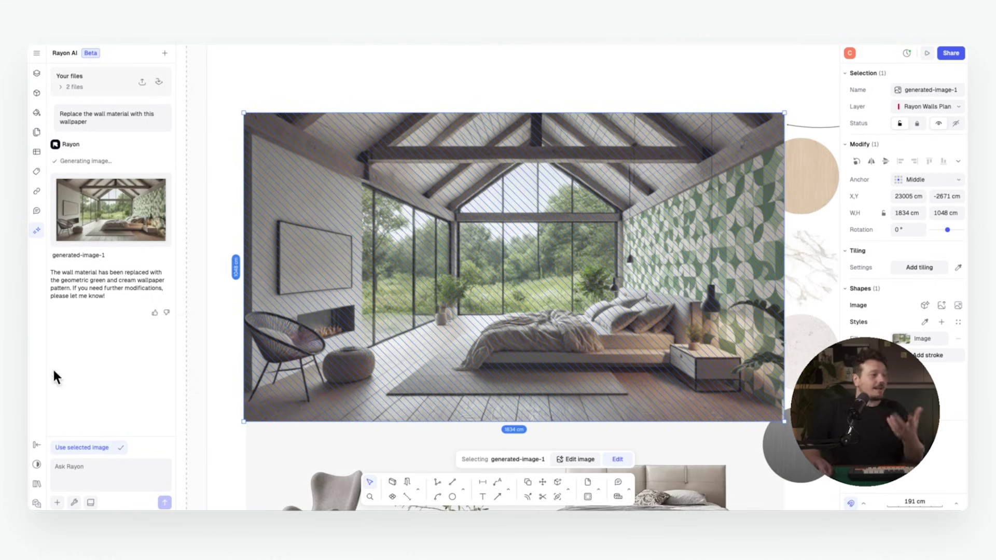
Step: Attach a screenshot of the wallpapered render to the Rayon AI chat as 'user-file-3.png'
{"action": "left_click", "coordinate": [90, 501]}
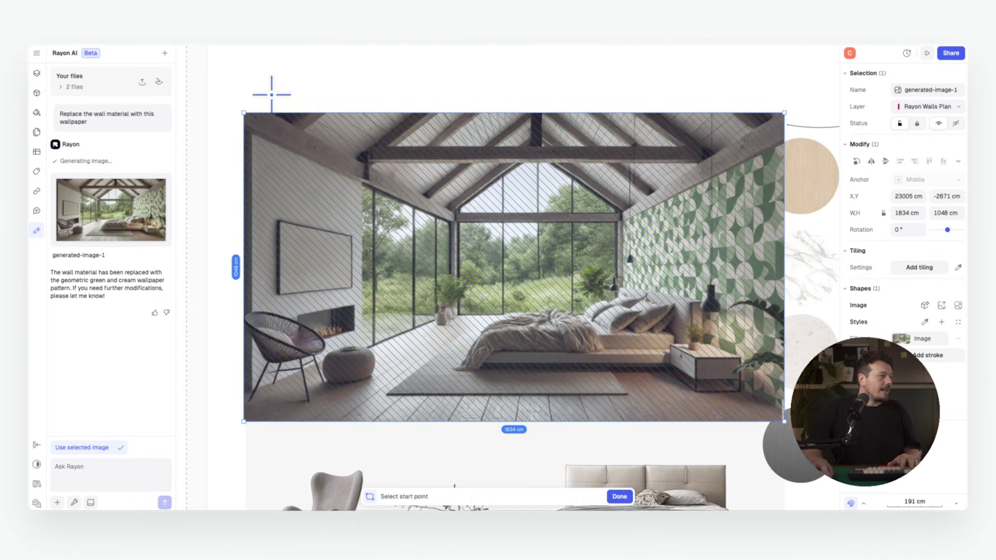
{"action": "left_click", "coordinate": [244, 111]}
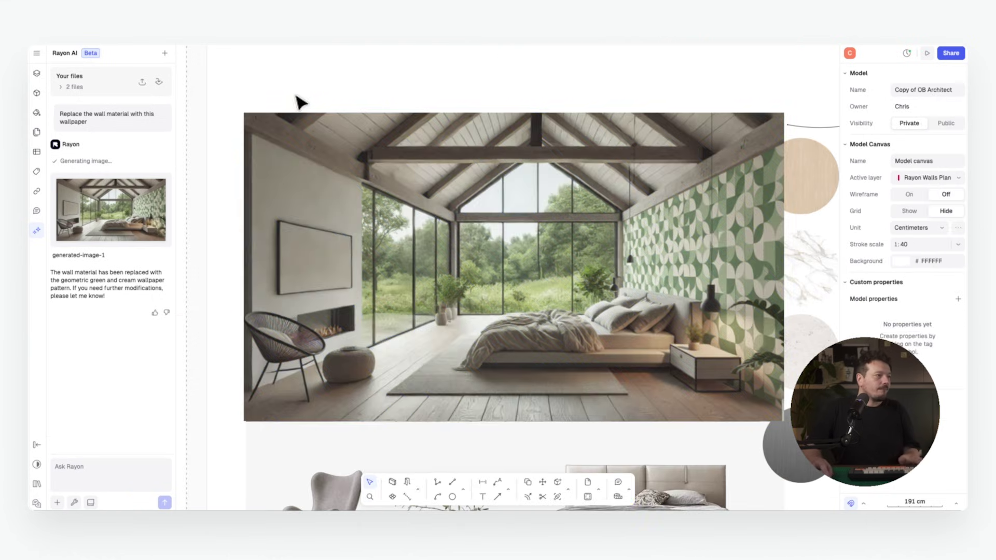
{"action": "left_click", "coordinate": [59, 503]}
{"action": "left_click", "coordinate": [86, 485]}
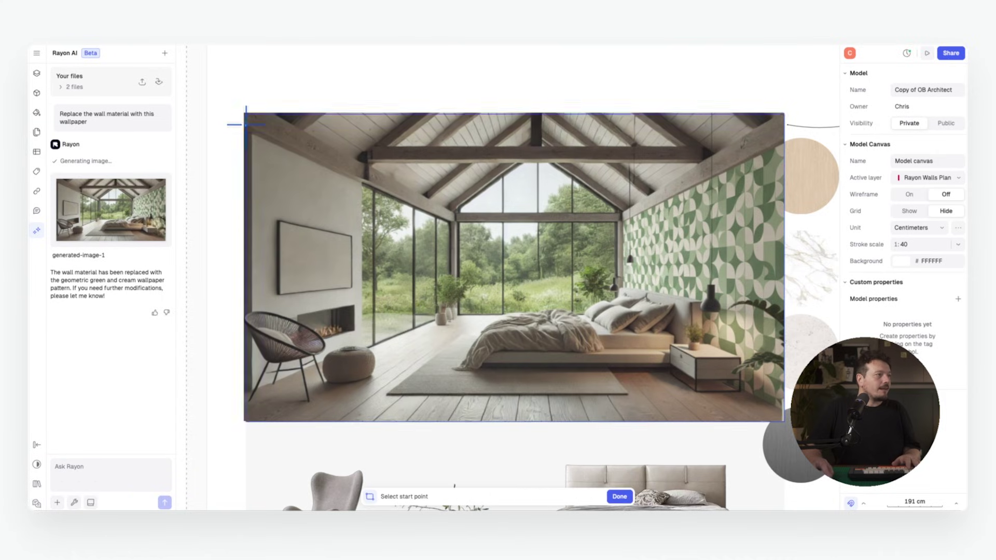
{"action": "left_click", "coordinate": [244, 113]}
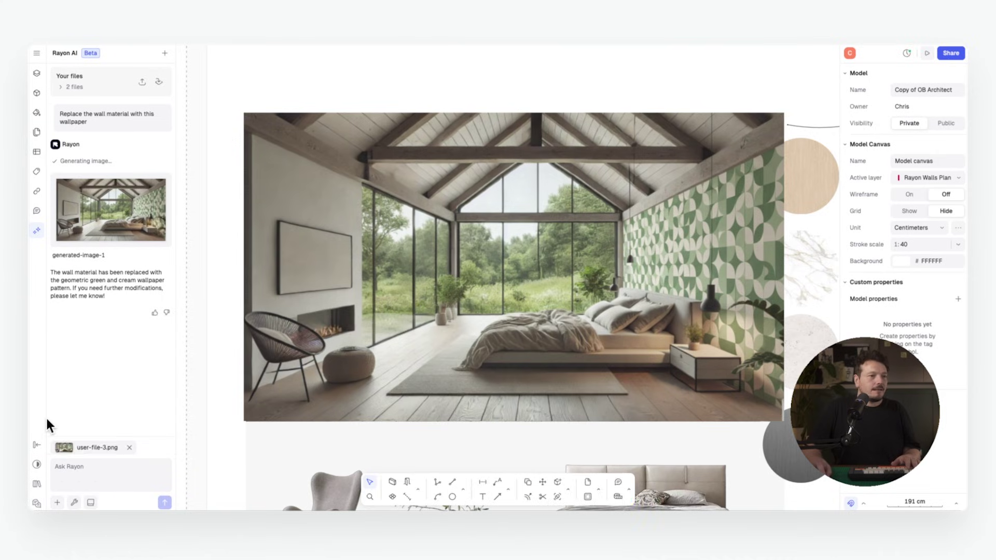
Step: Attach the terrazzo tile image and send 'Replace the floor material with this terrazo tile'
{"action": "left_click", "coordinate": [57, 503]}
{"action": "left_click", "coordinate": [81, 471]}
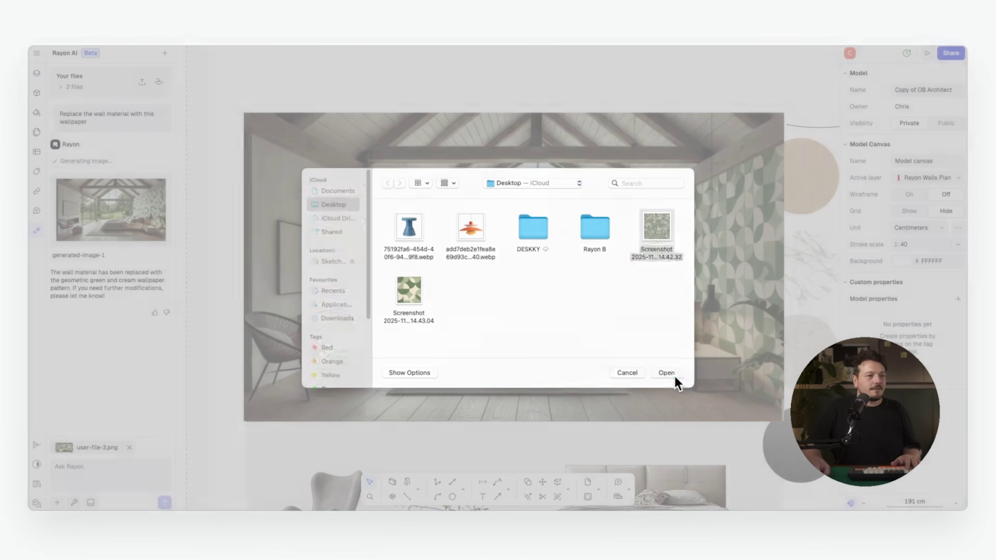
{"action": "left_click", "coordinate": [675, 375]}
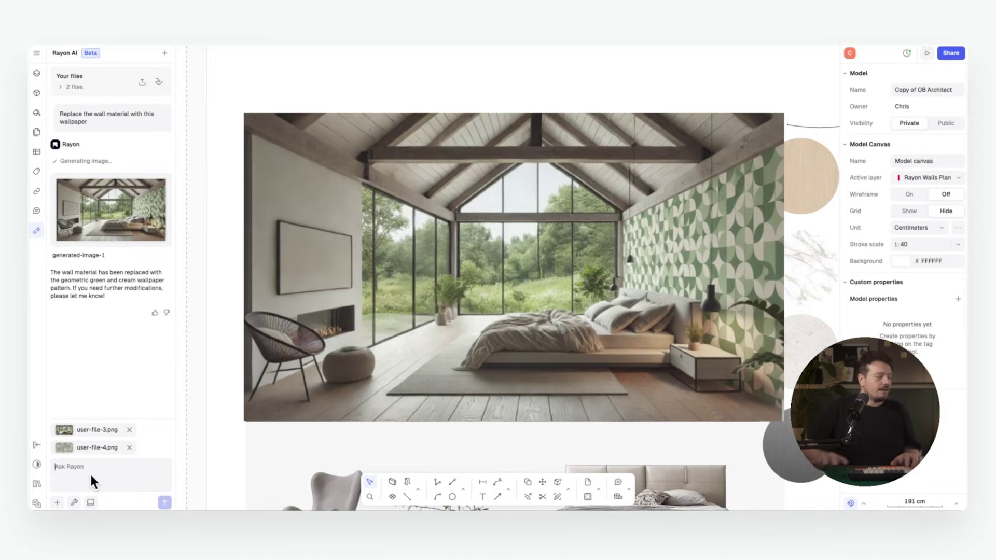
{"action": "type", "text": "Replace the floor material with this"}
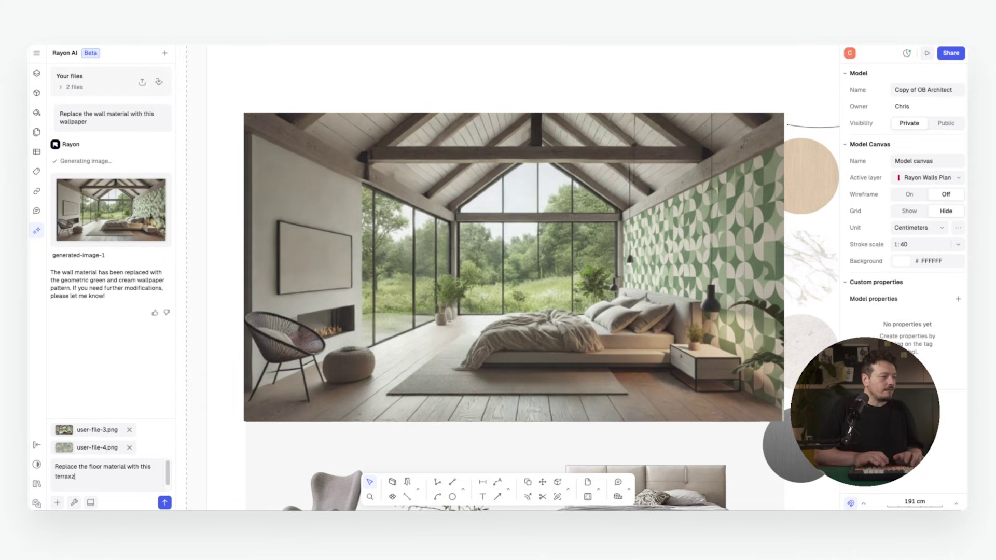
{"action": "key", "text": "Return"}
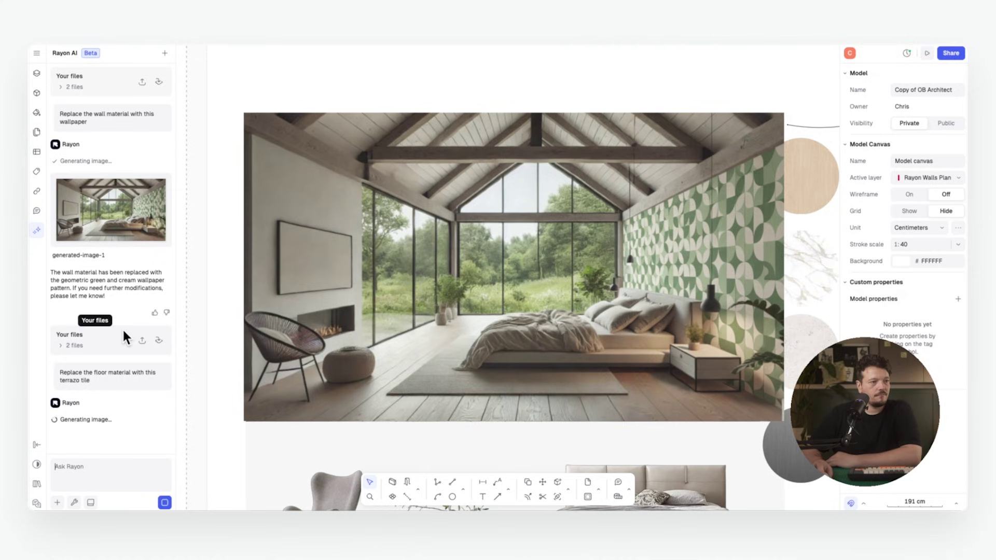
Step: Place generated-image-2 on the moodboard, enlarged to about 1845 × 1048 cm over the bedroom image
{"action": "left_click", "coordinate": [116, 393]}
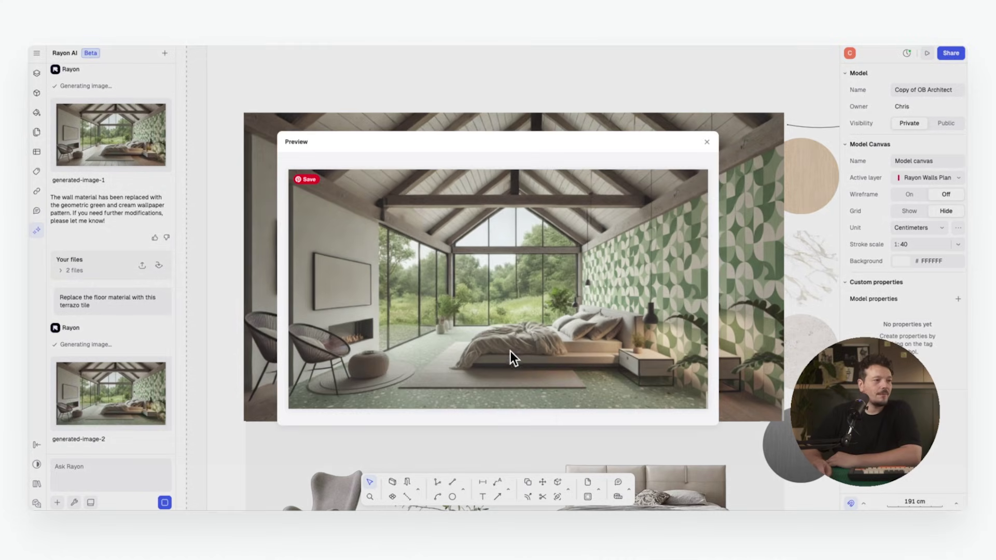
{"action": "left_click_drag", "start_coordinate": [338, 314], "coordinate": [445, 294]}
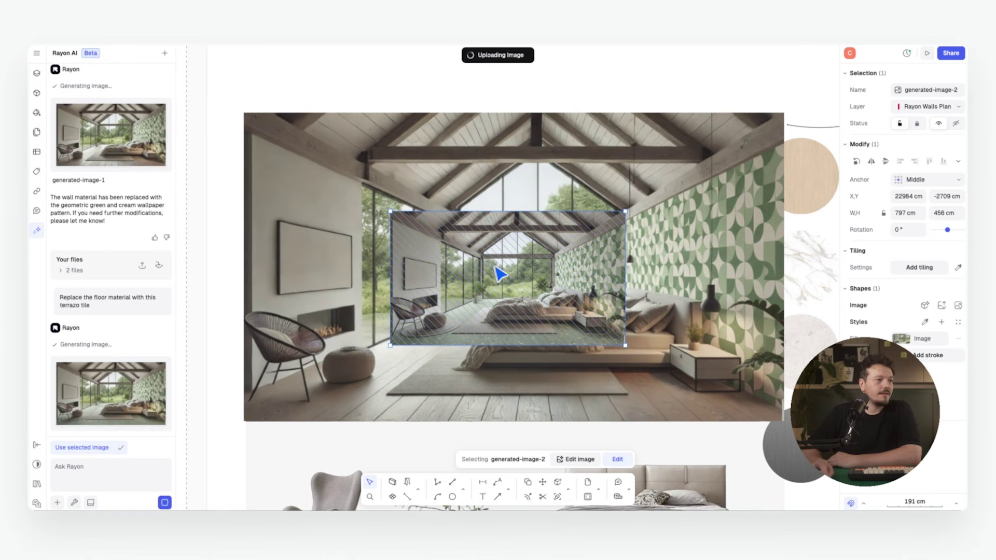
{"action": "left_click_drag", "start_coordinate": [479, 248], "coordinate": [788, 422]}
{"action": "left_click", "coordinate": [738, 452]}
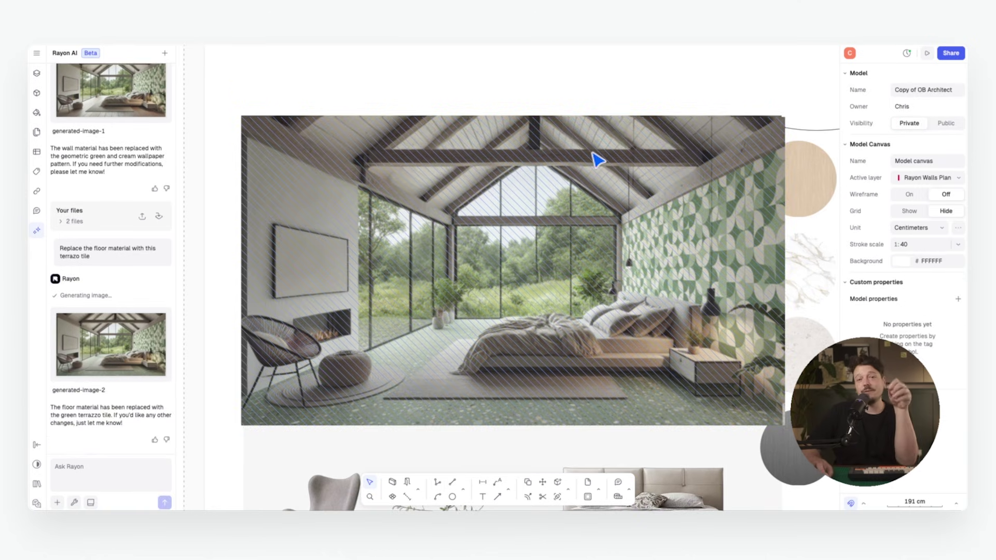
{"action": "scroll", "coordinate": [591, 156], "scroll_direction": "right", "scroll_amount": 1}
{"action": "scroll", "coordinate": [570, 155], "scroll_direction": "left", "scroll_amount": 2}
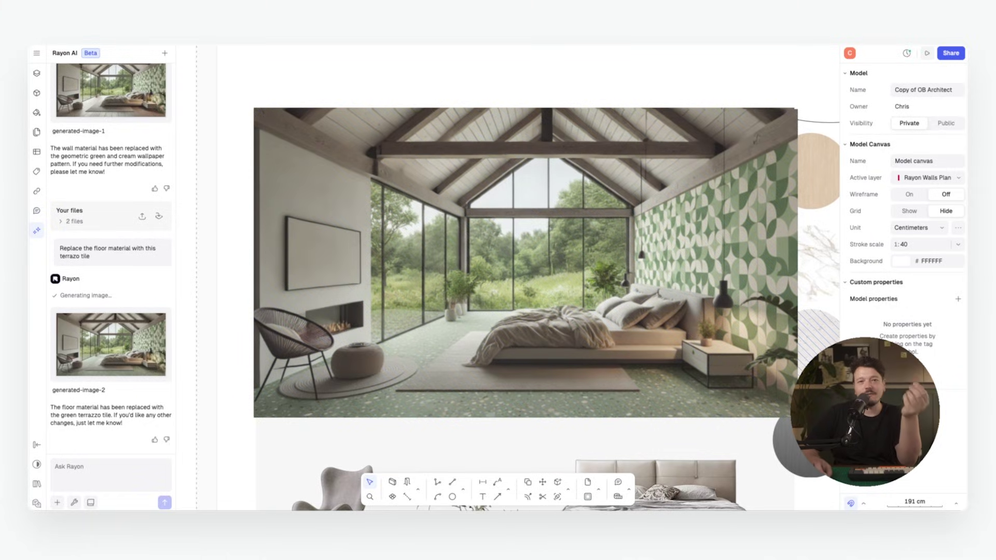
{"action": "scroll", "coordinate": [806, 352], "scroll_direction": "right", "scroll_amount": 1}
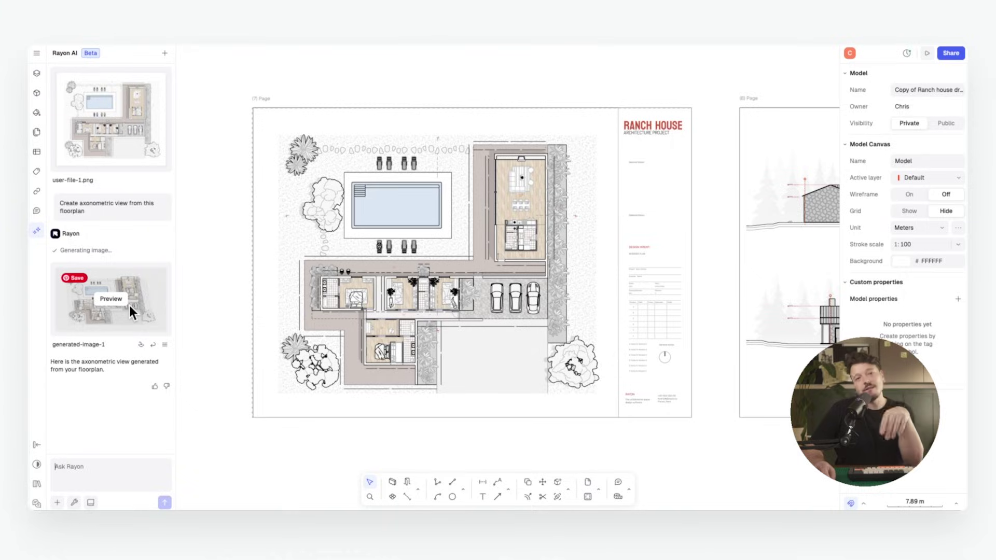
Step: Pick the Render style, screenshot the elevation drawing and send the render request
{"action": "left_click", "coordinate": [111, 299]}
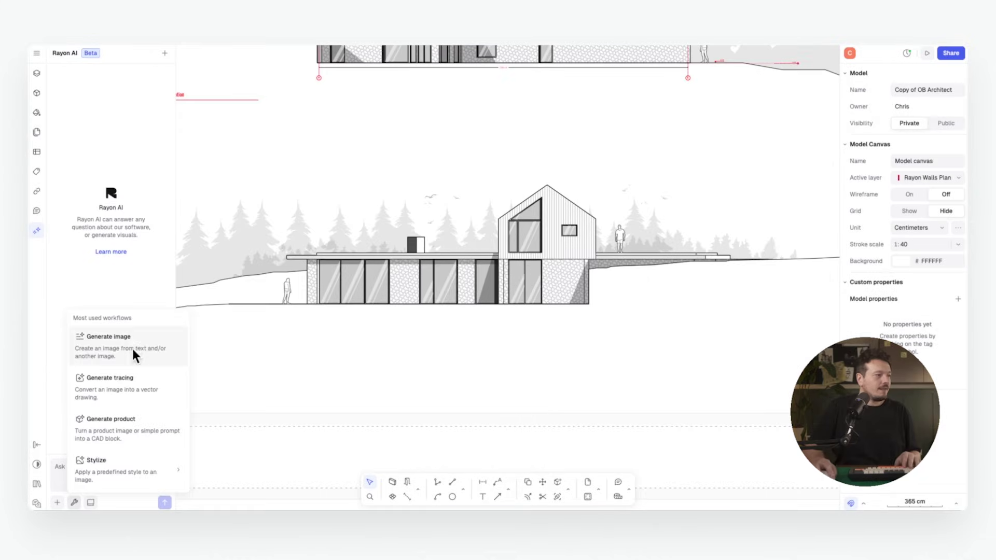
{"action": "left_click", "coordinate": [255, 484]}
{"action": "left_click", "coordinate": [58, 502]}
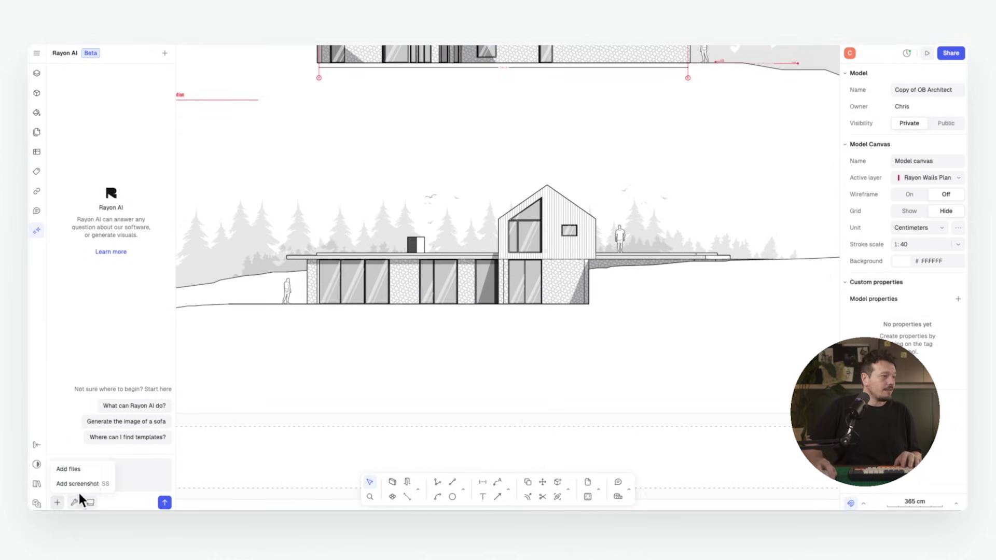
{"action": "left_click", "coordinate": [78, 487]}
{"action": "left_click", "coordinate": [181, 129]}
{"action": "left_click", "coordinate": [816, 357]}
{"action": "key", "text": "Return"}
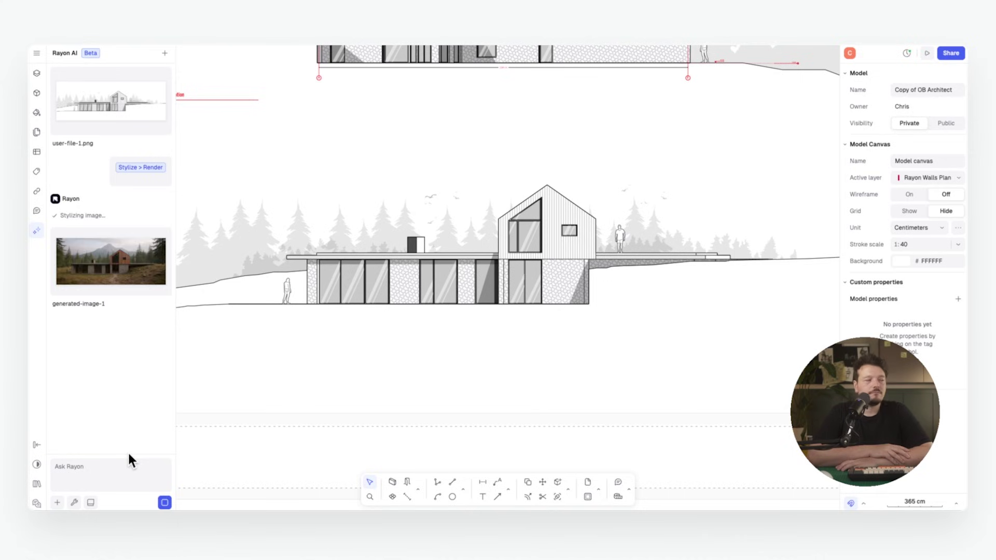
Step: Preview the rendered exterior, the newest render and the wallpapered bedroom render
{"action": "left_click", "coordinate": [110, 259]}
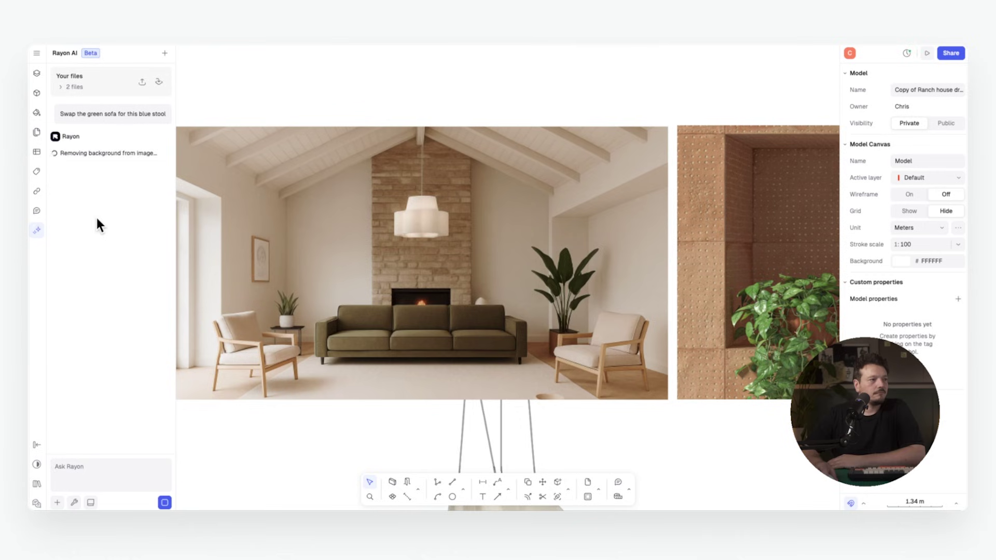
{"action": "left_click", "coordinate": [110, 358]}
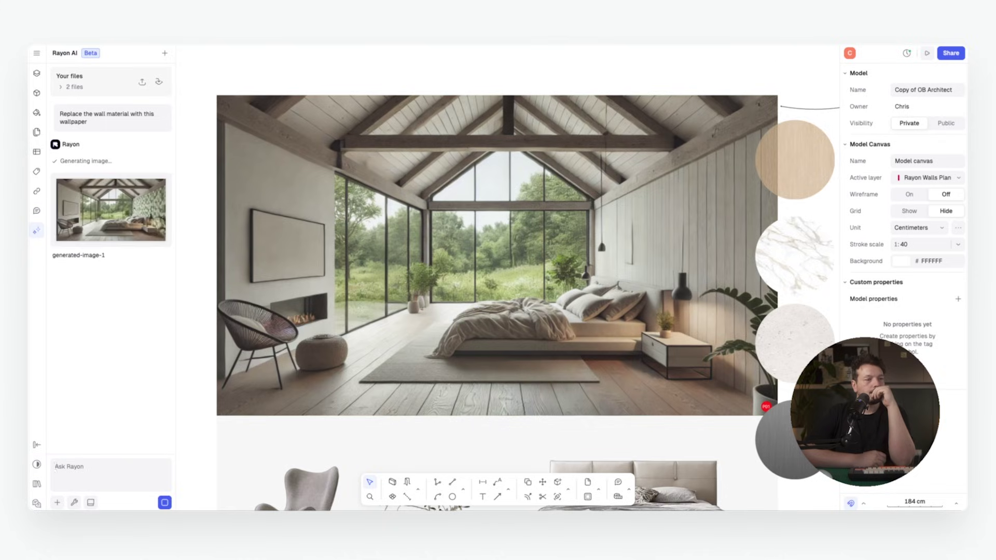
{"action": "left_click", "coordinate": [110, 210]}
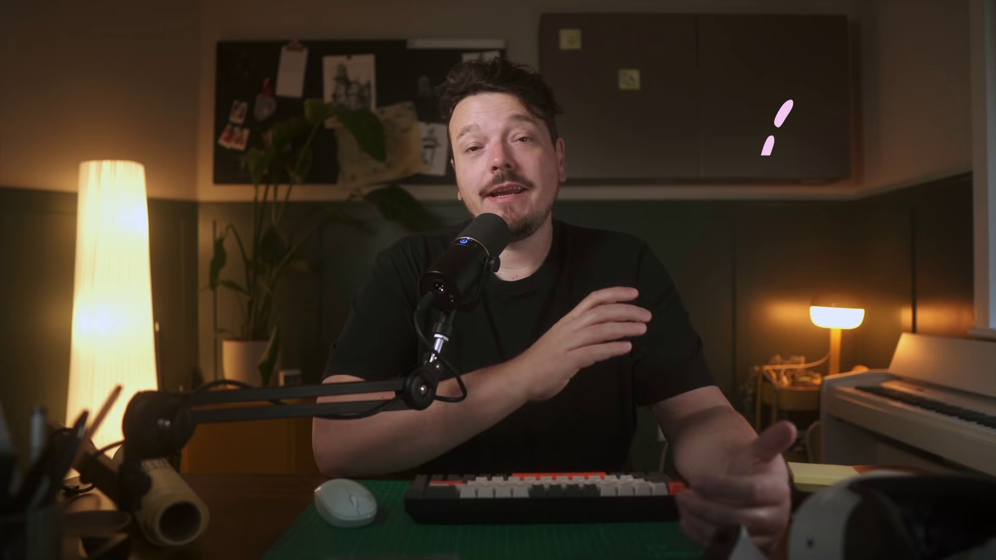